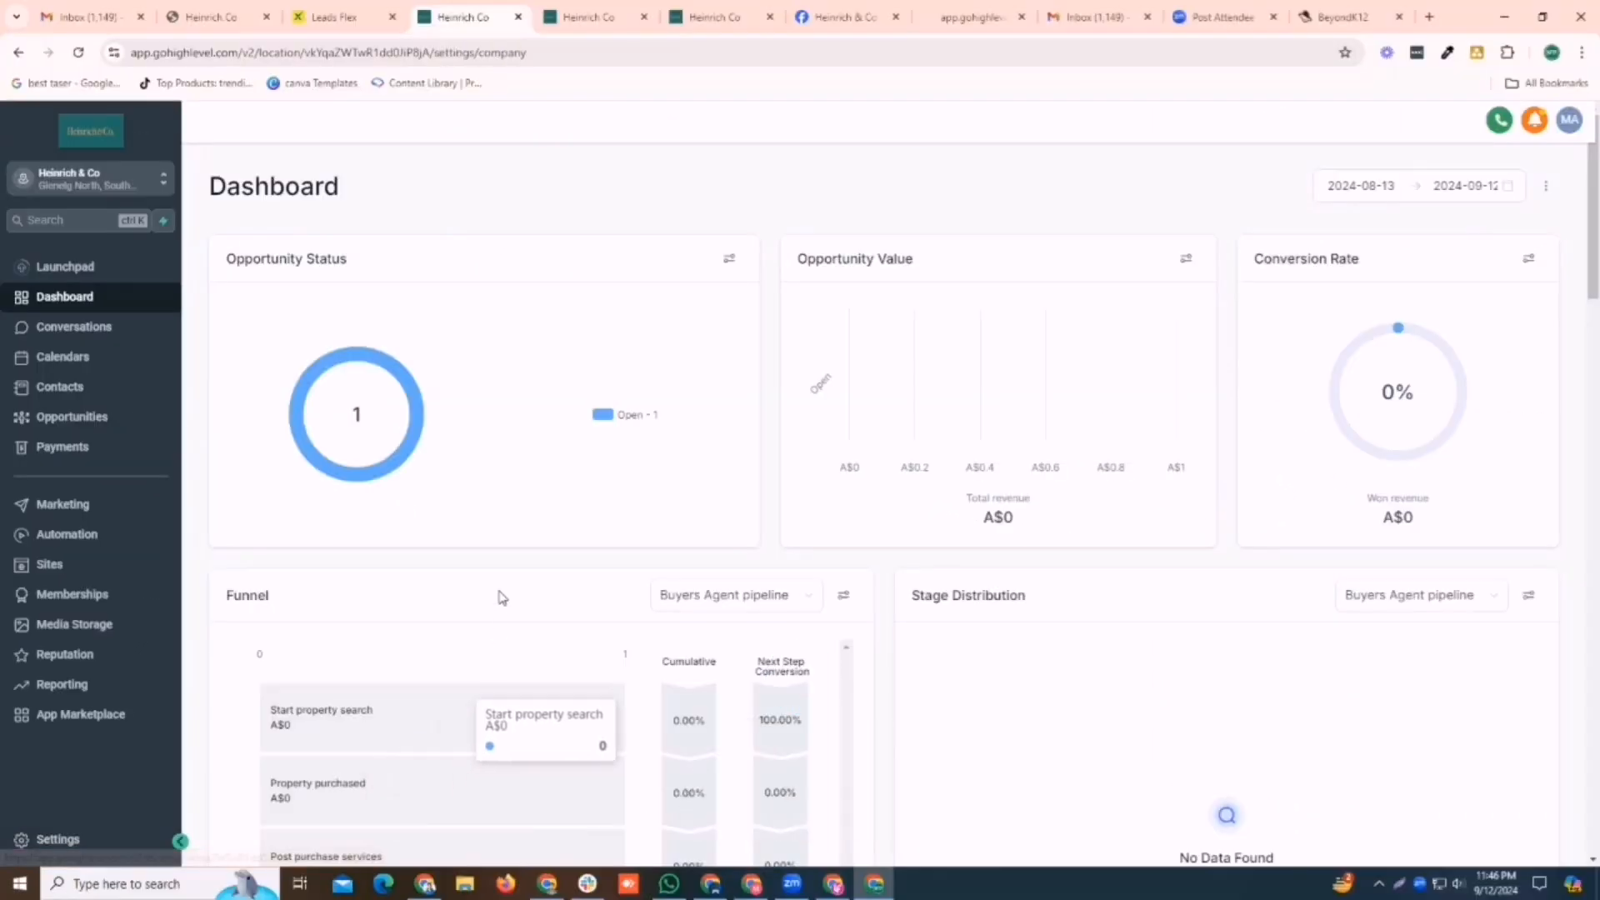
Open the Integrations page in the account settings to check the Facebook and Instagram connection
left_click(91, 810)
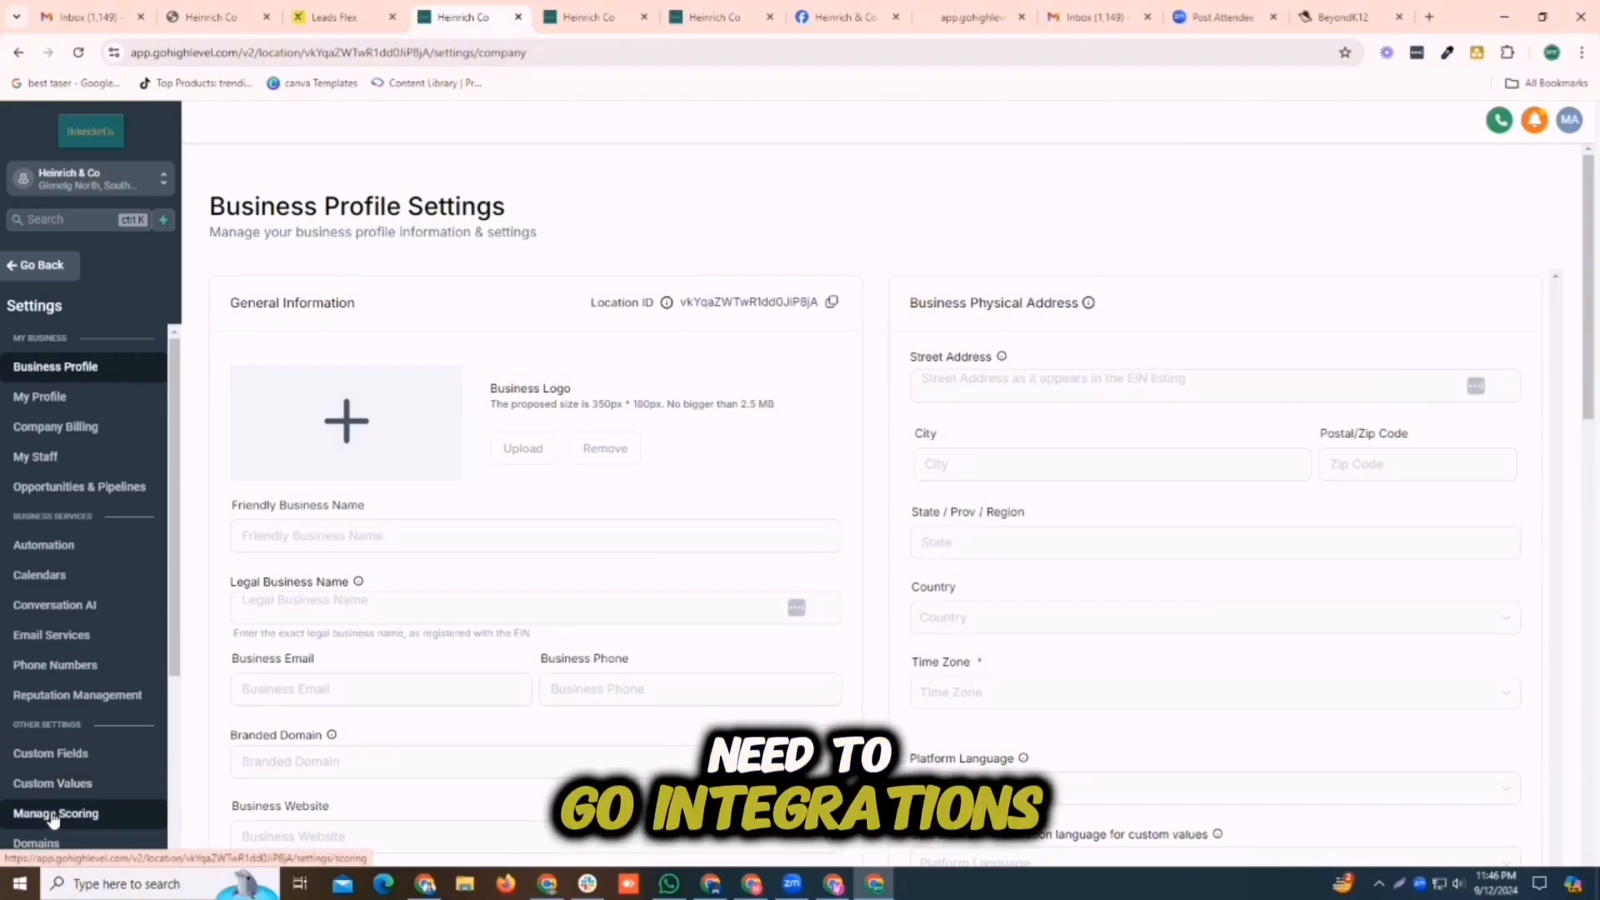
scroll(59, 800, "down", 3)
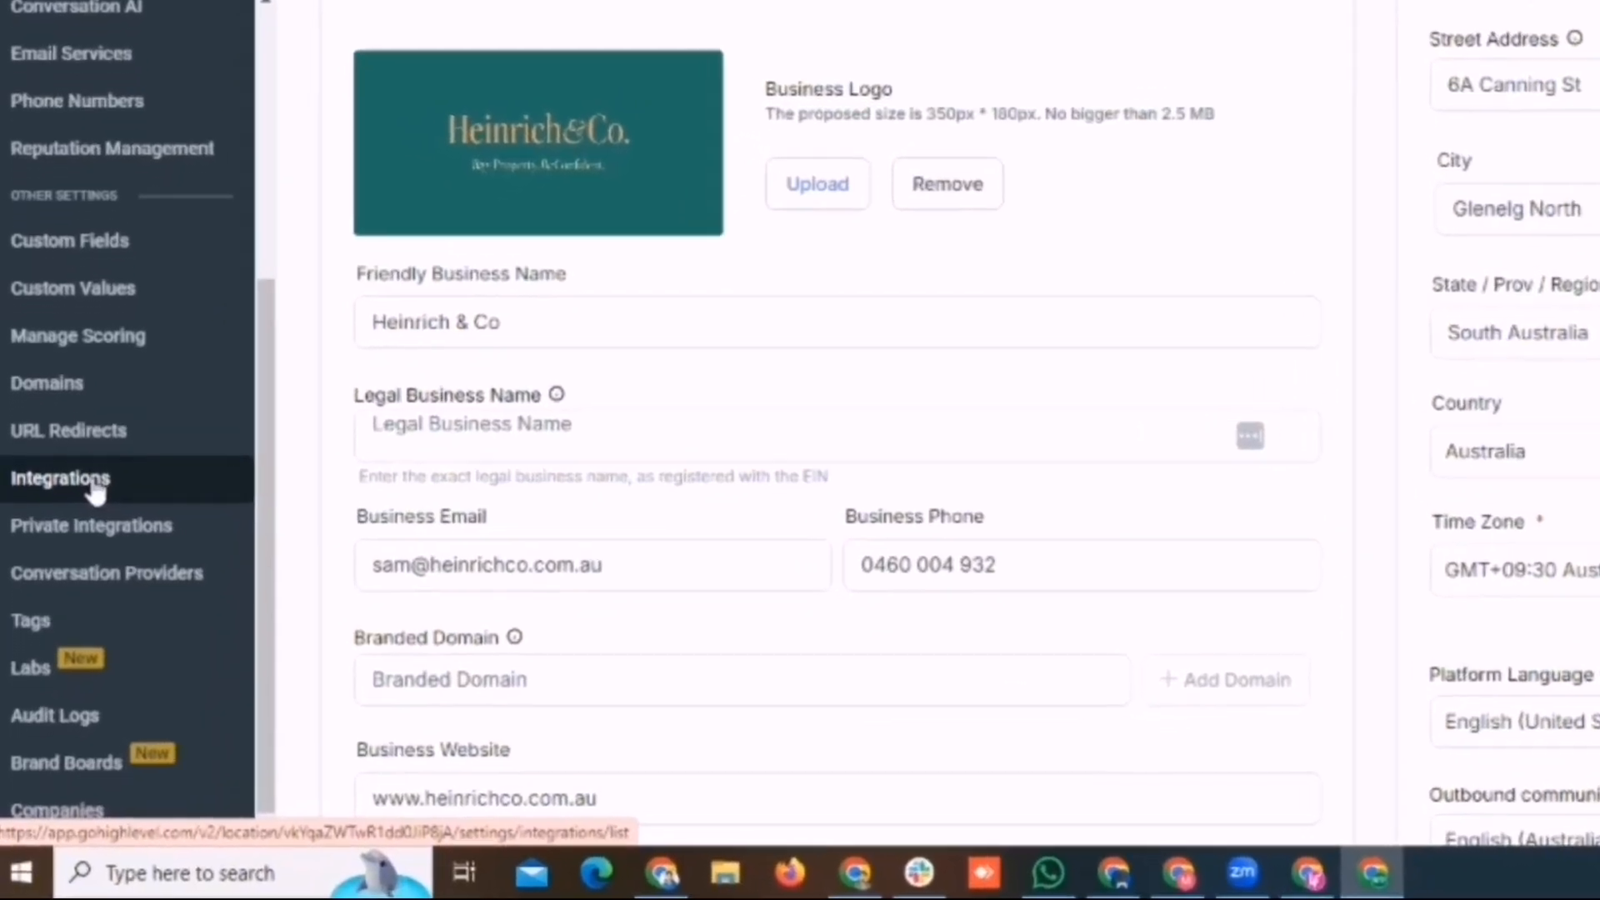
left_click(94, 488)
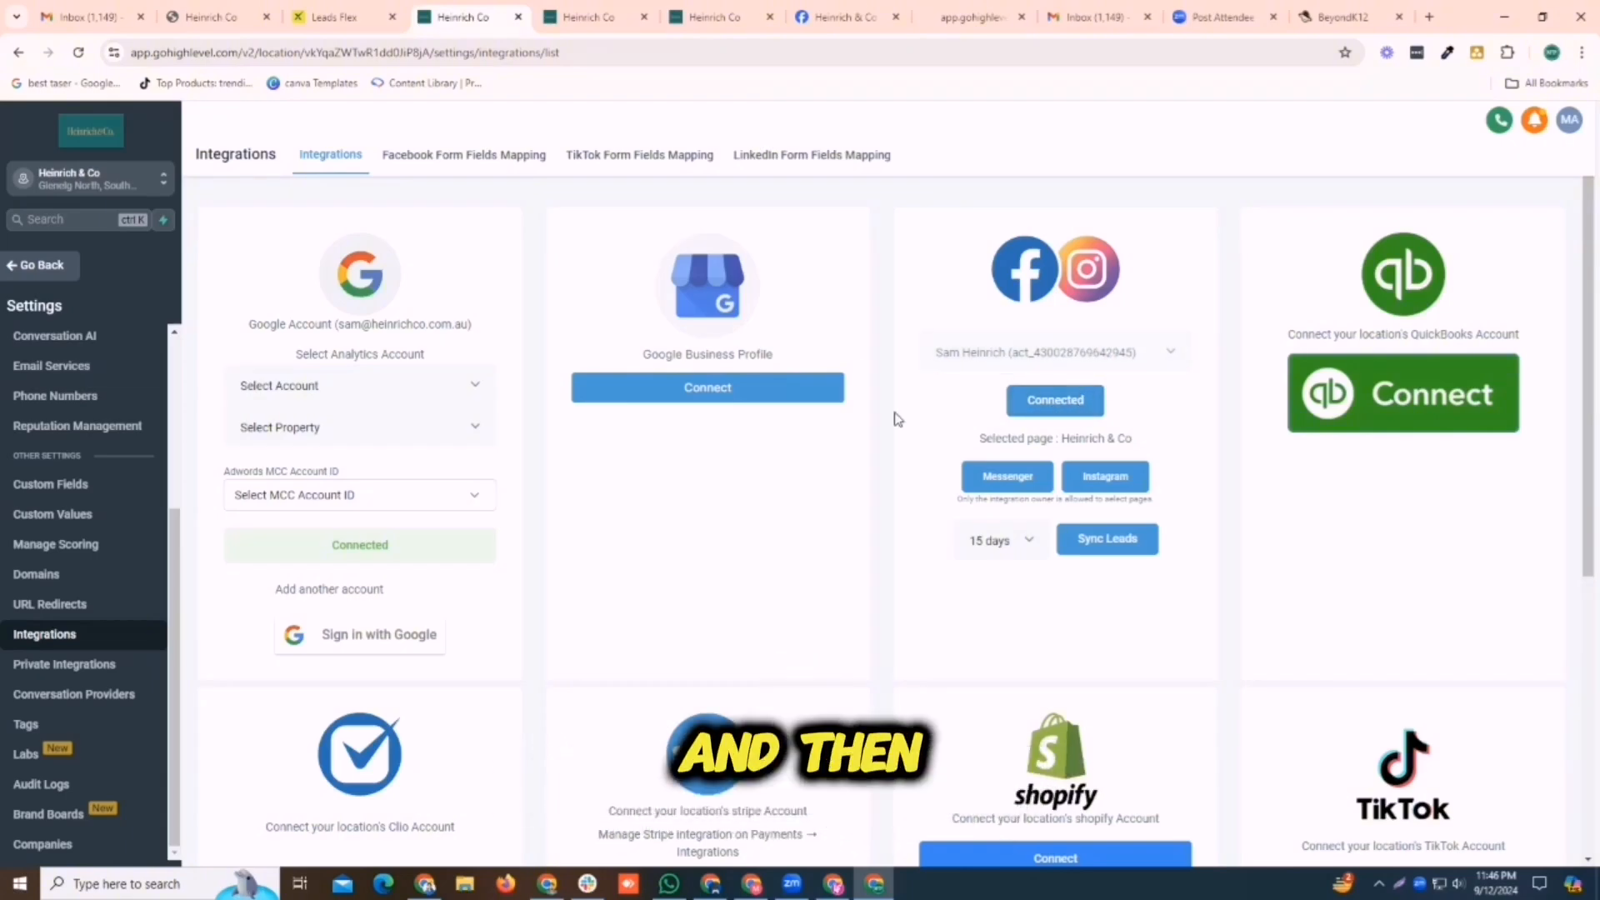
Leave the workflow open in the other browser tab, discarding its unsaved changes, and create a new workflow from scratch
left_click(600, 23)
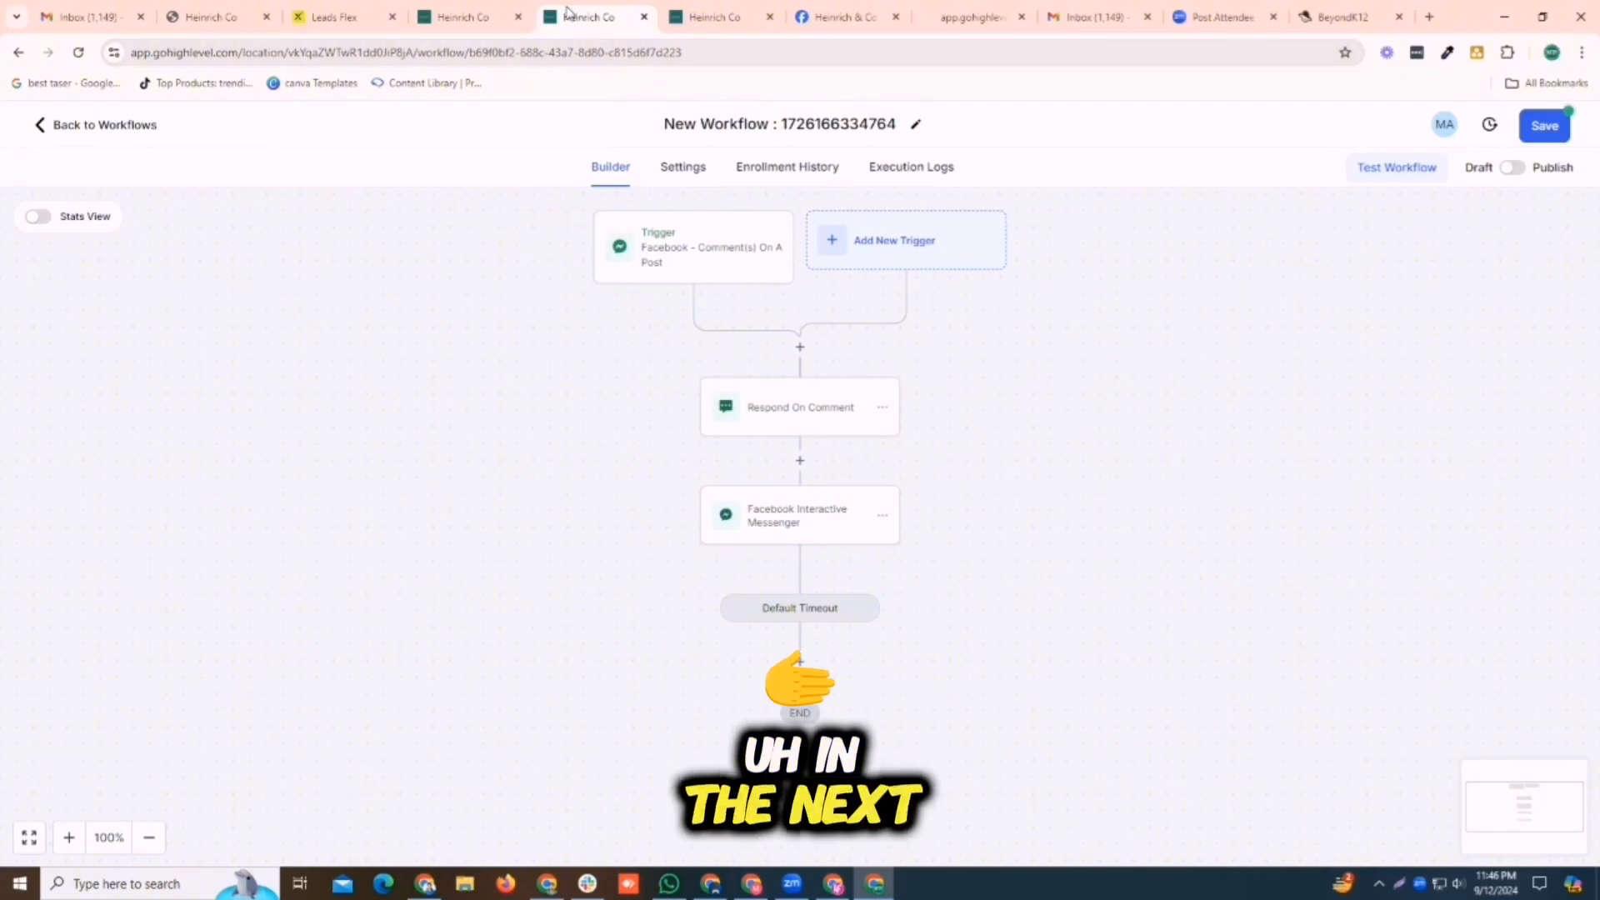
left_click(41, 123)
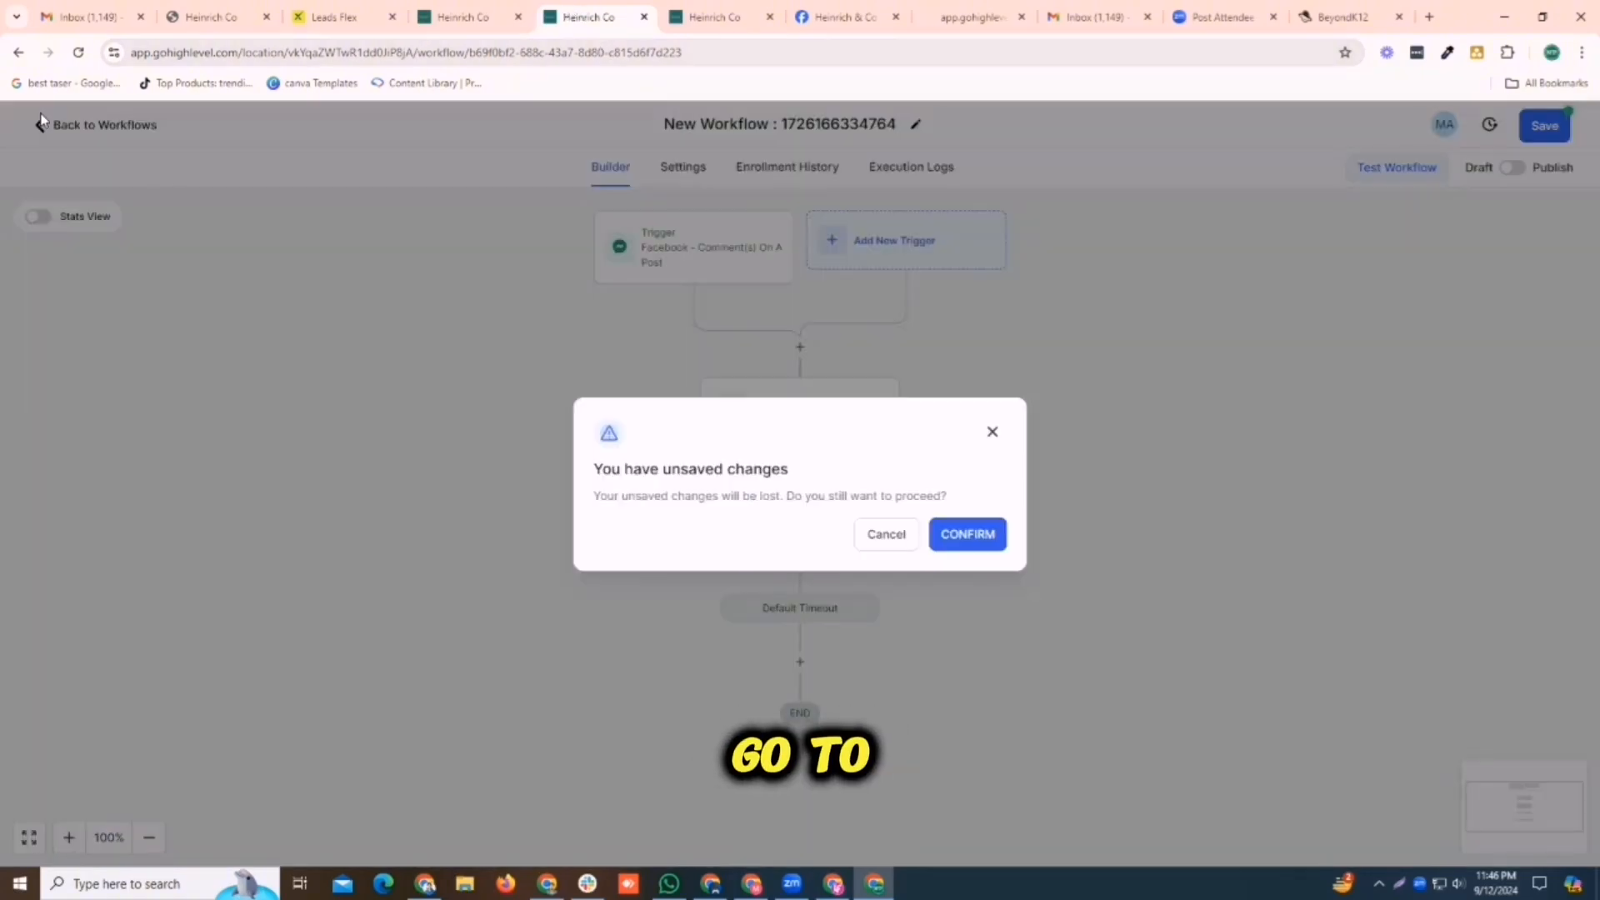
left_click(971, 537)
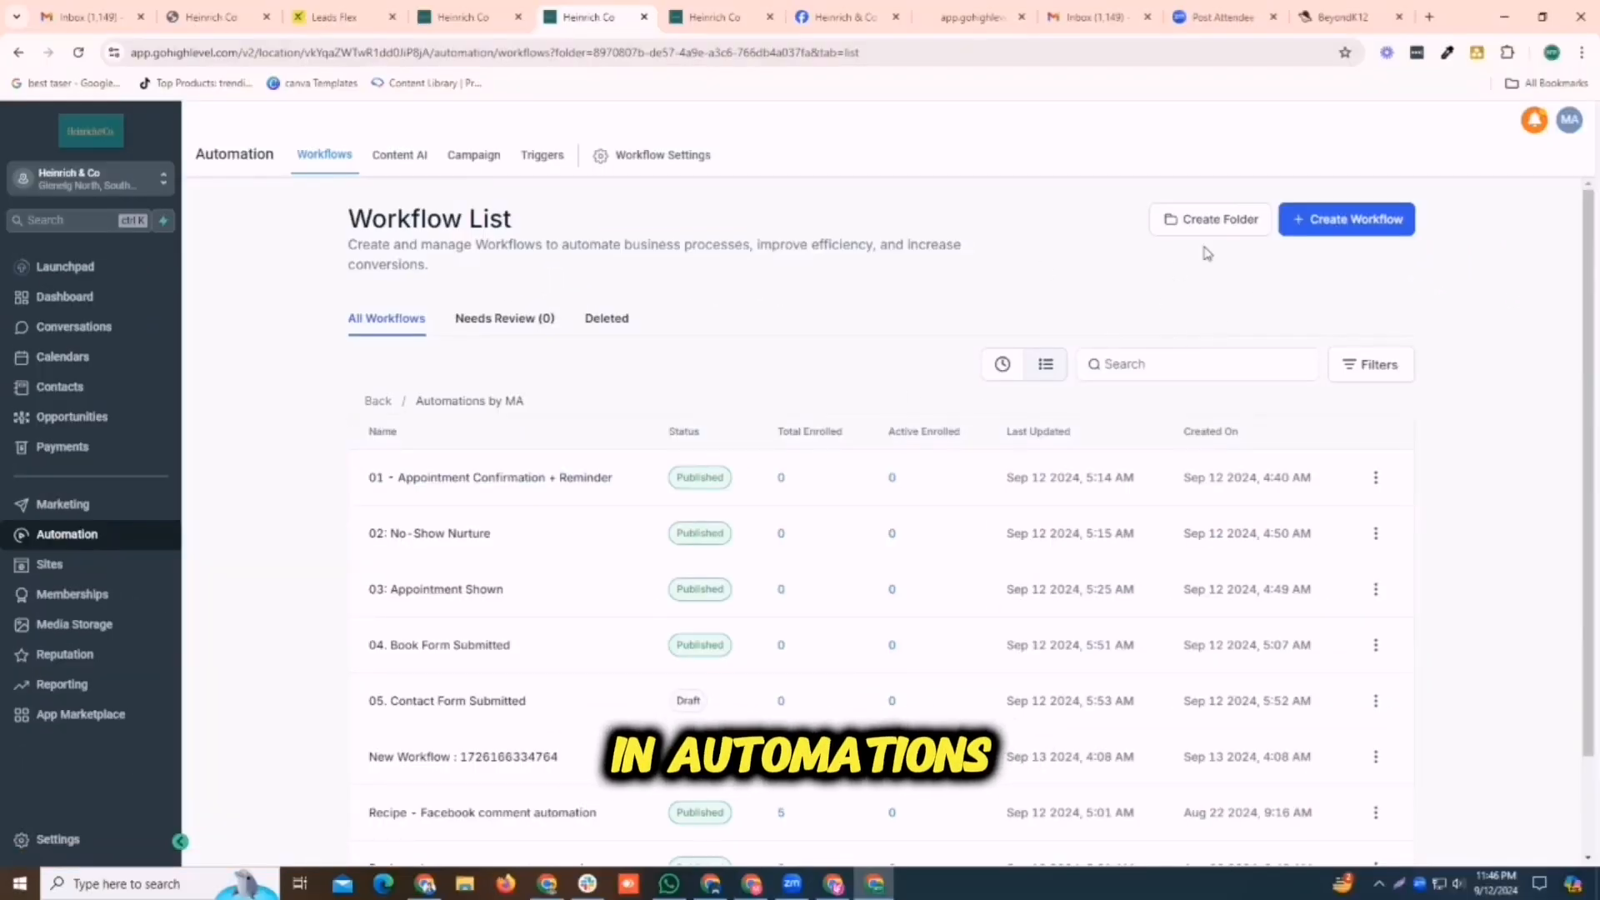
left_click(1314, 227)
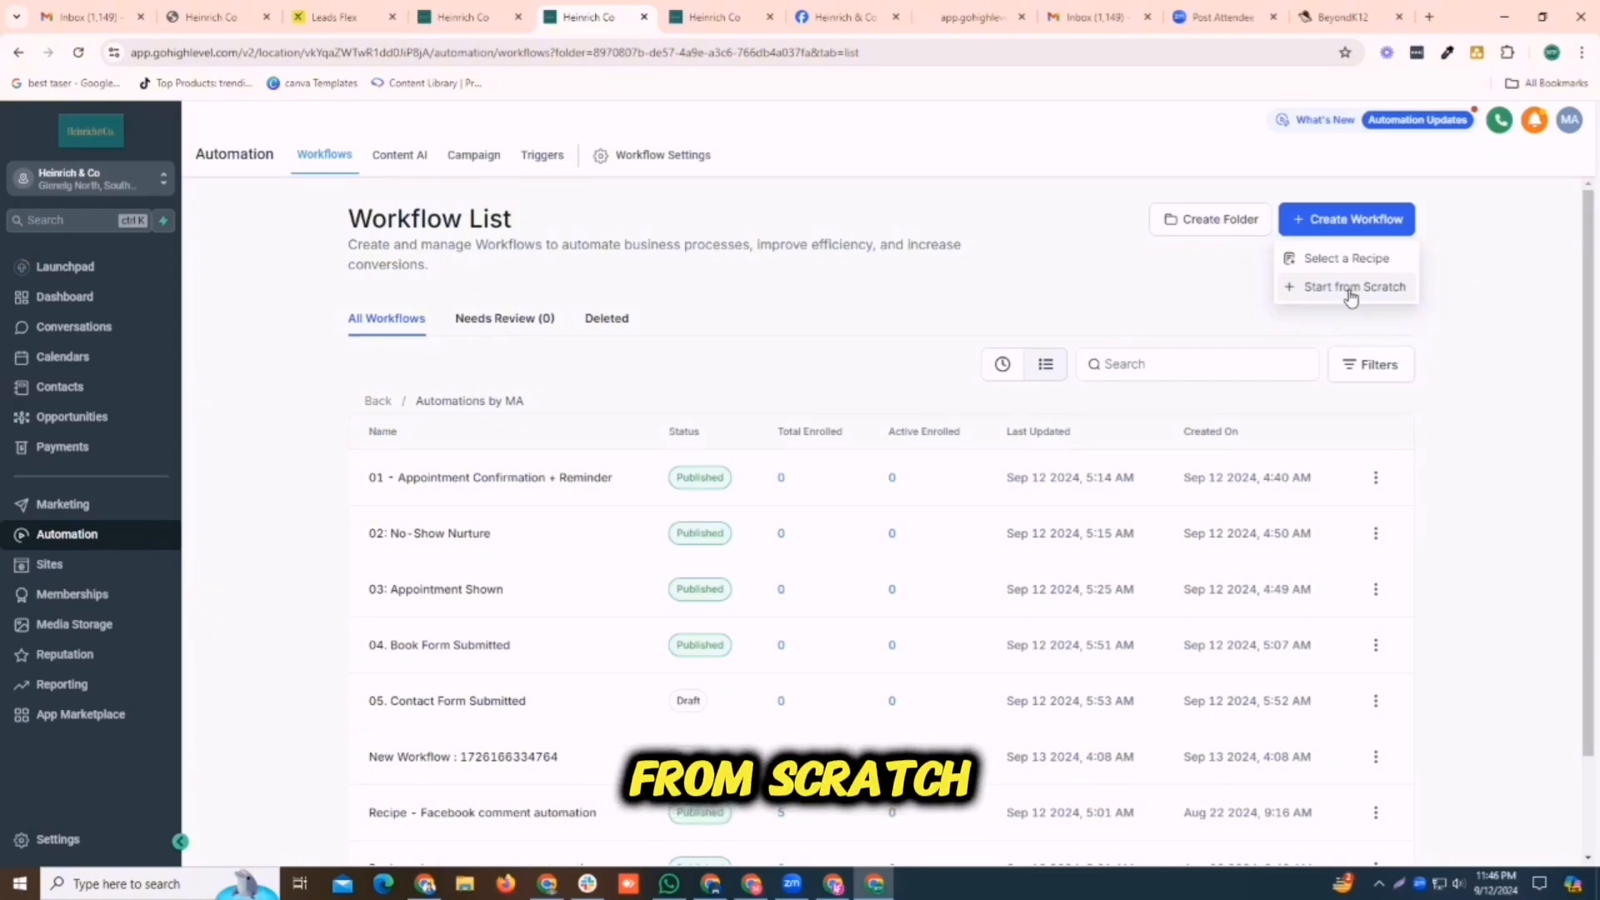
left_click(1349, 291)
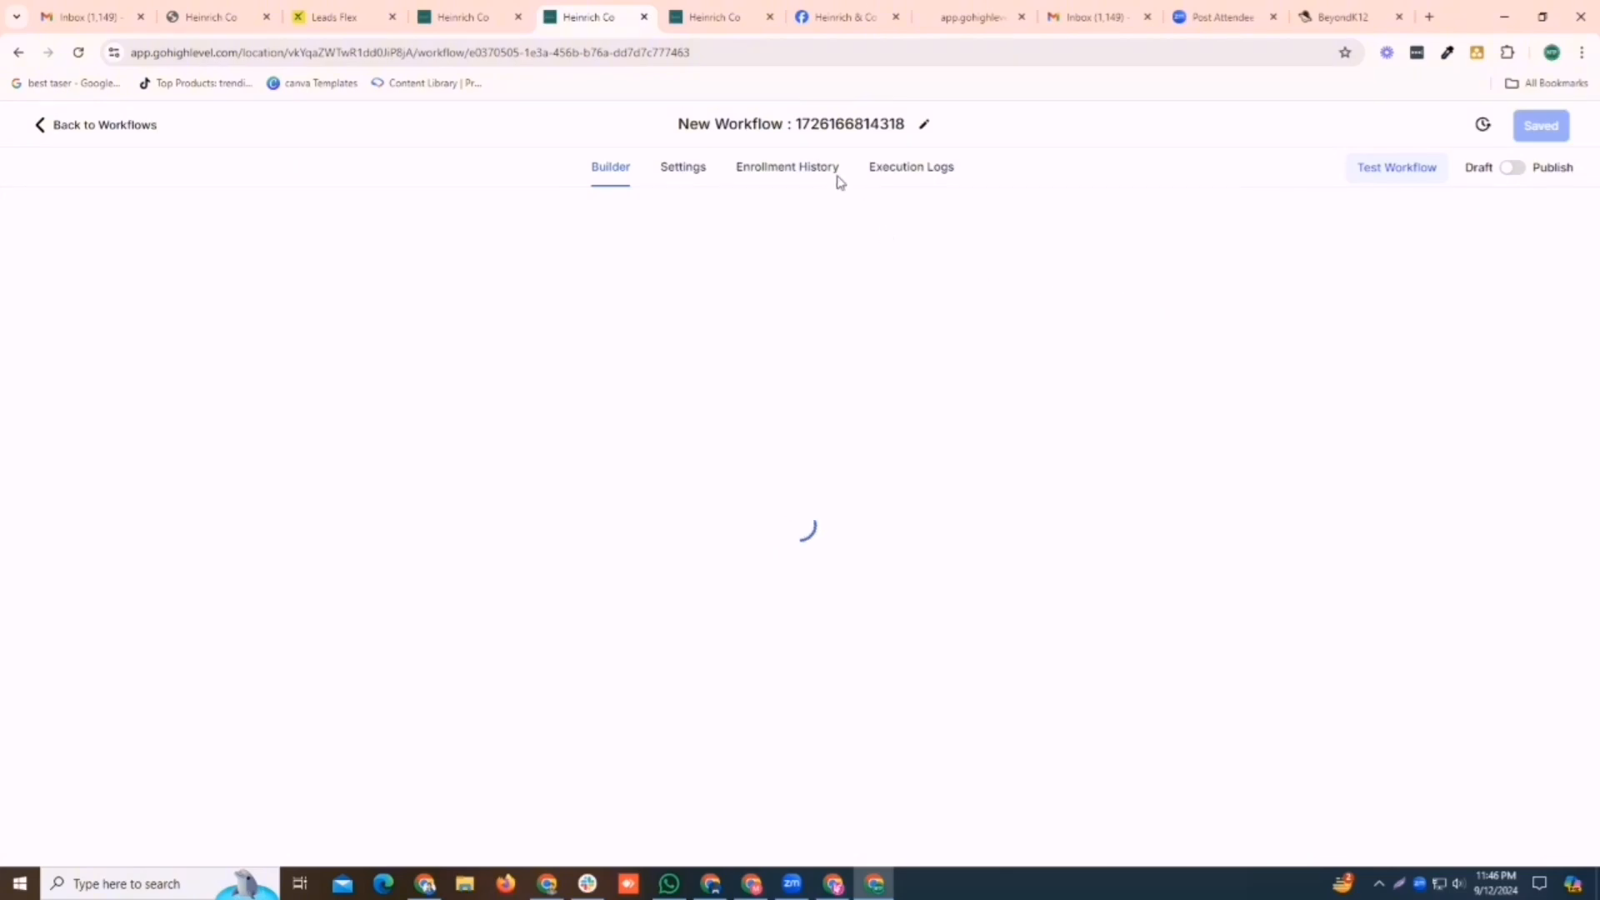
Rename the new workflow as "FB comments workflow"
triple_click(831, 132)
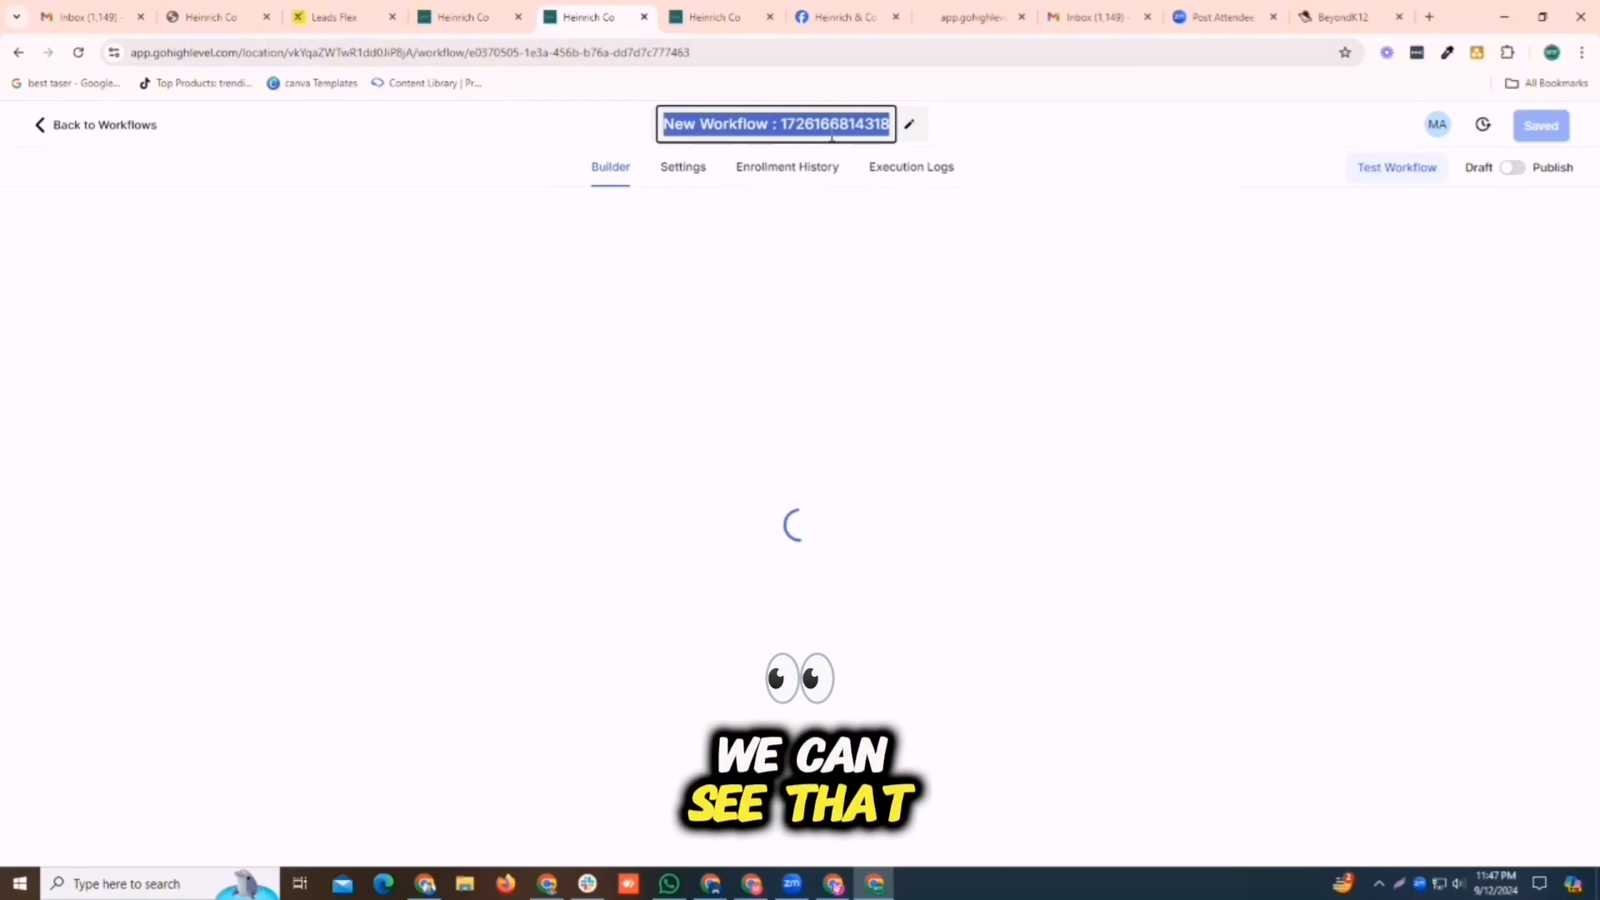
type("FB commen")
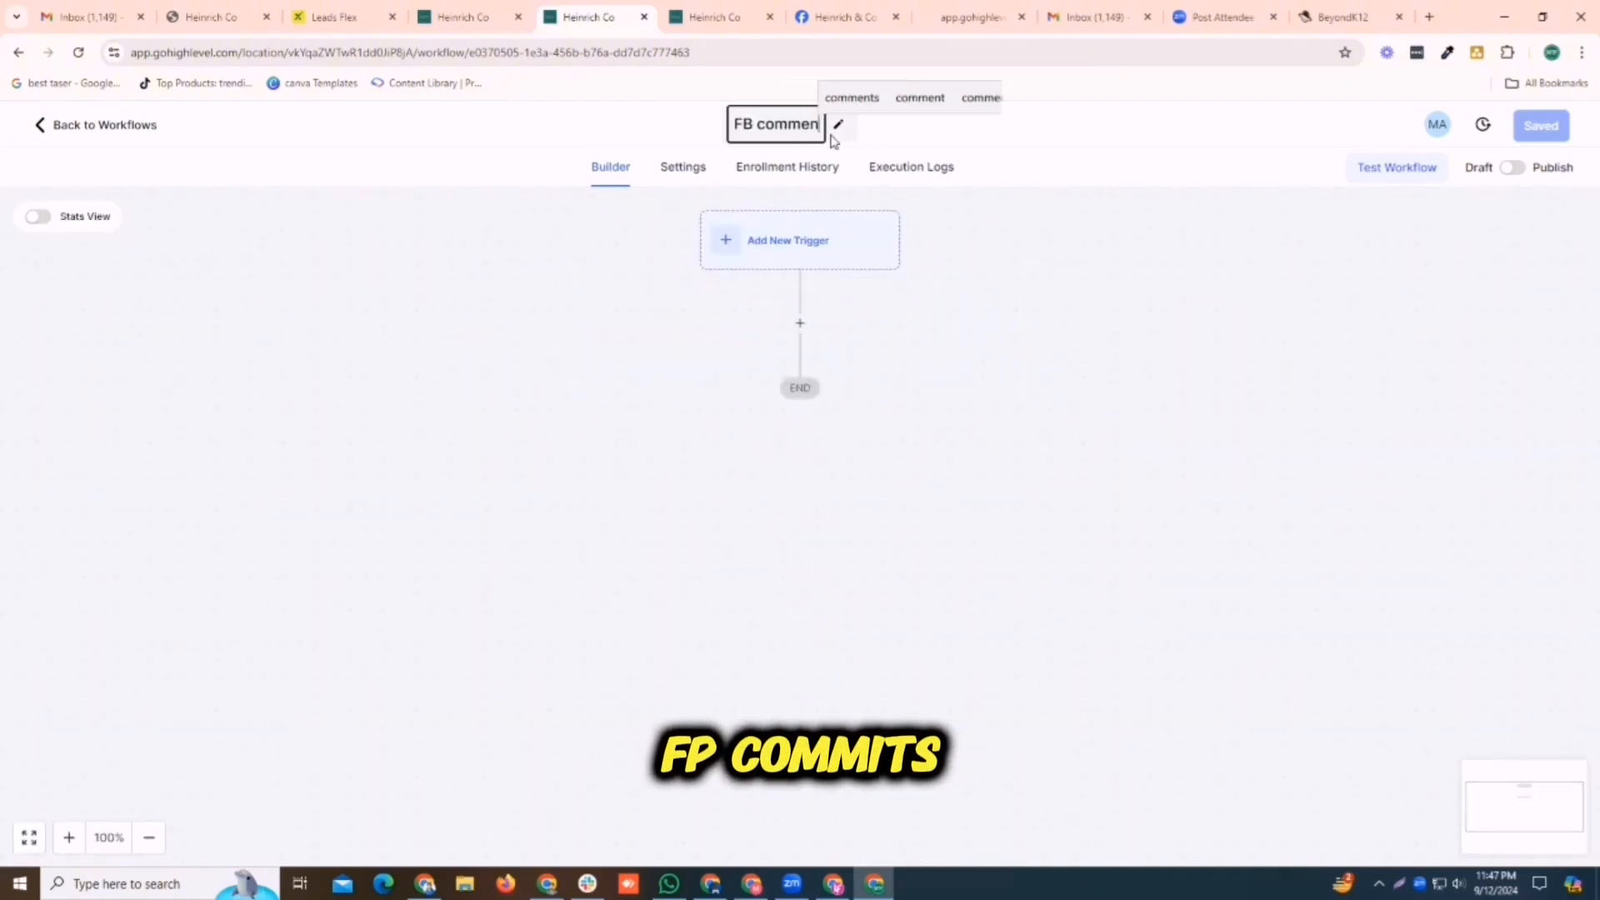
type("ts ")
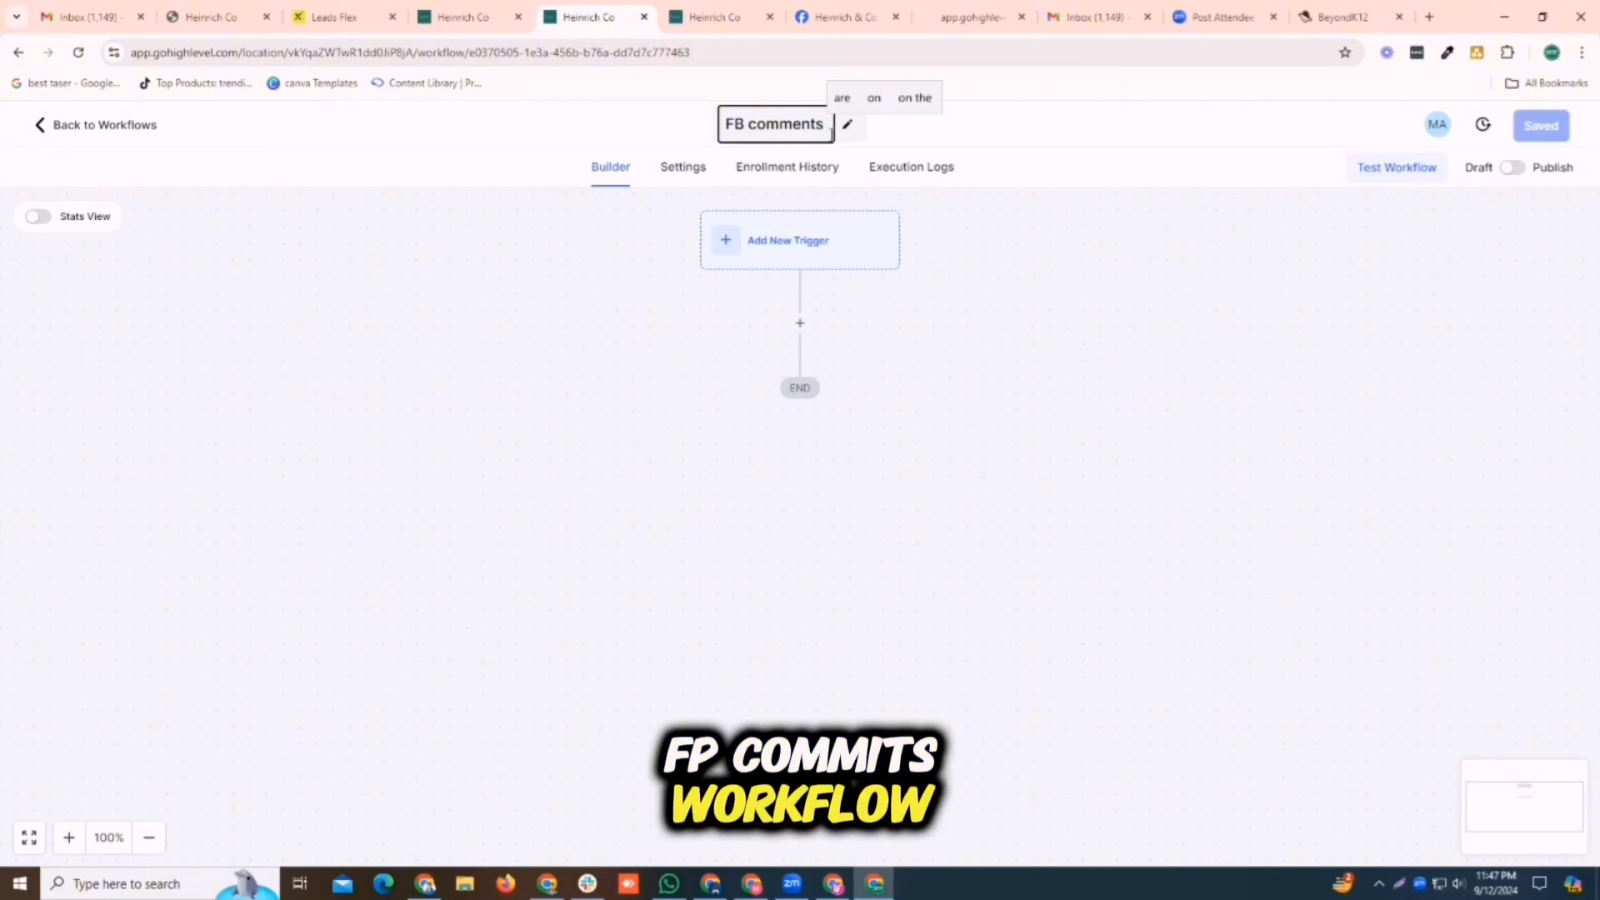
type("workflow")
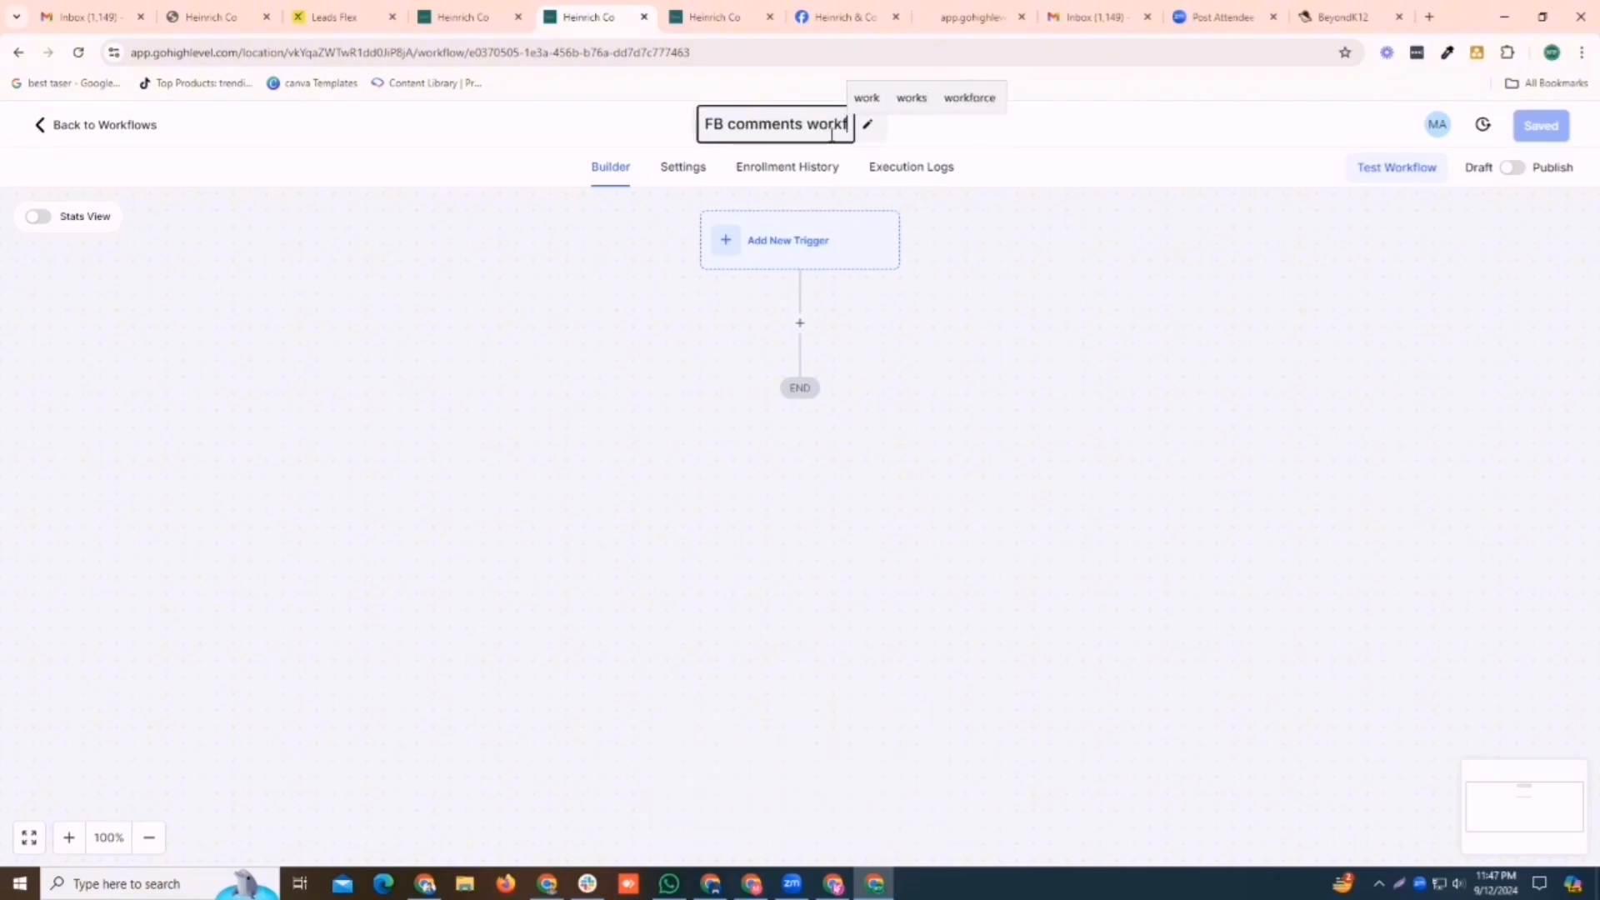
left_click(778, 245)
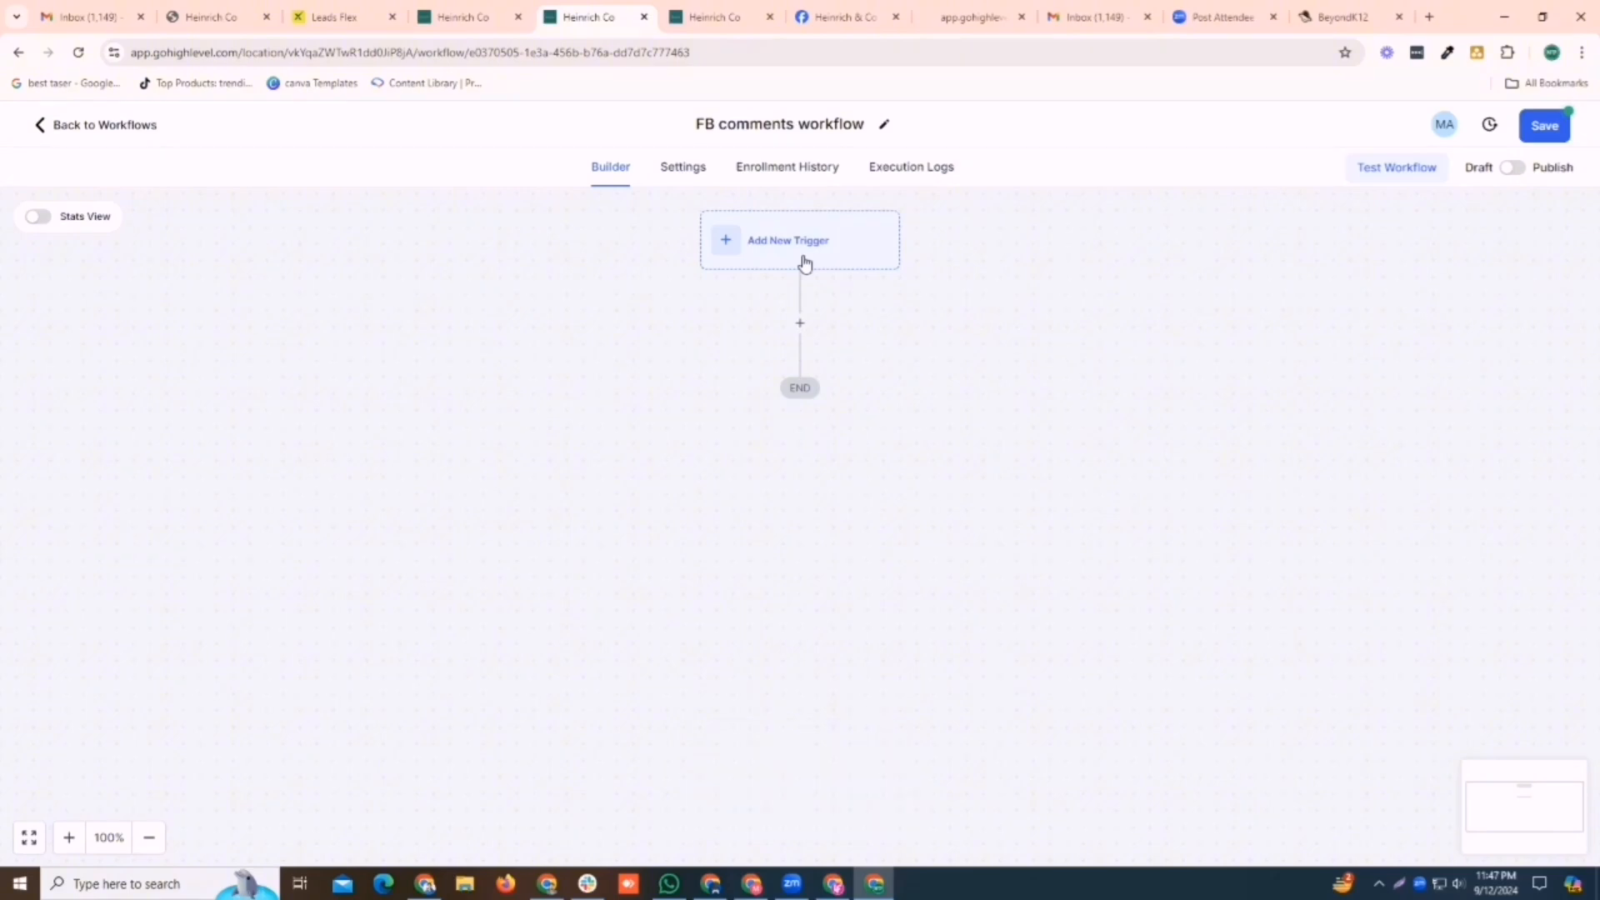
Add a new workflow trigger of the type Facebook - Comment(s) on a Post
left_click(804, 263)
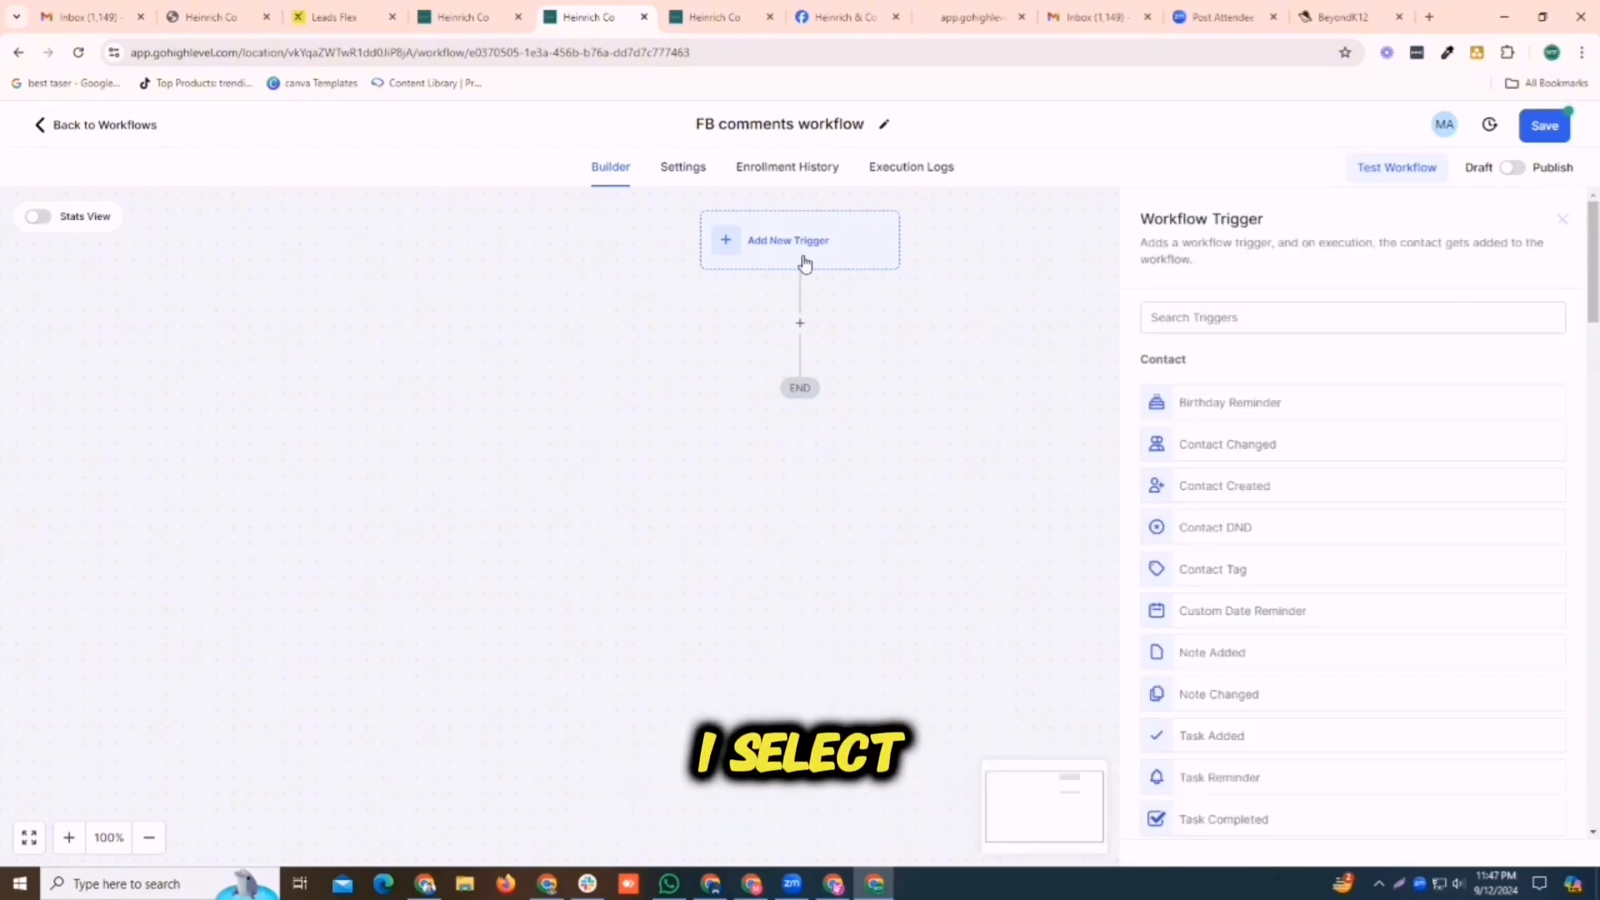
left_click(1249, 317)
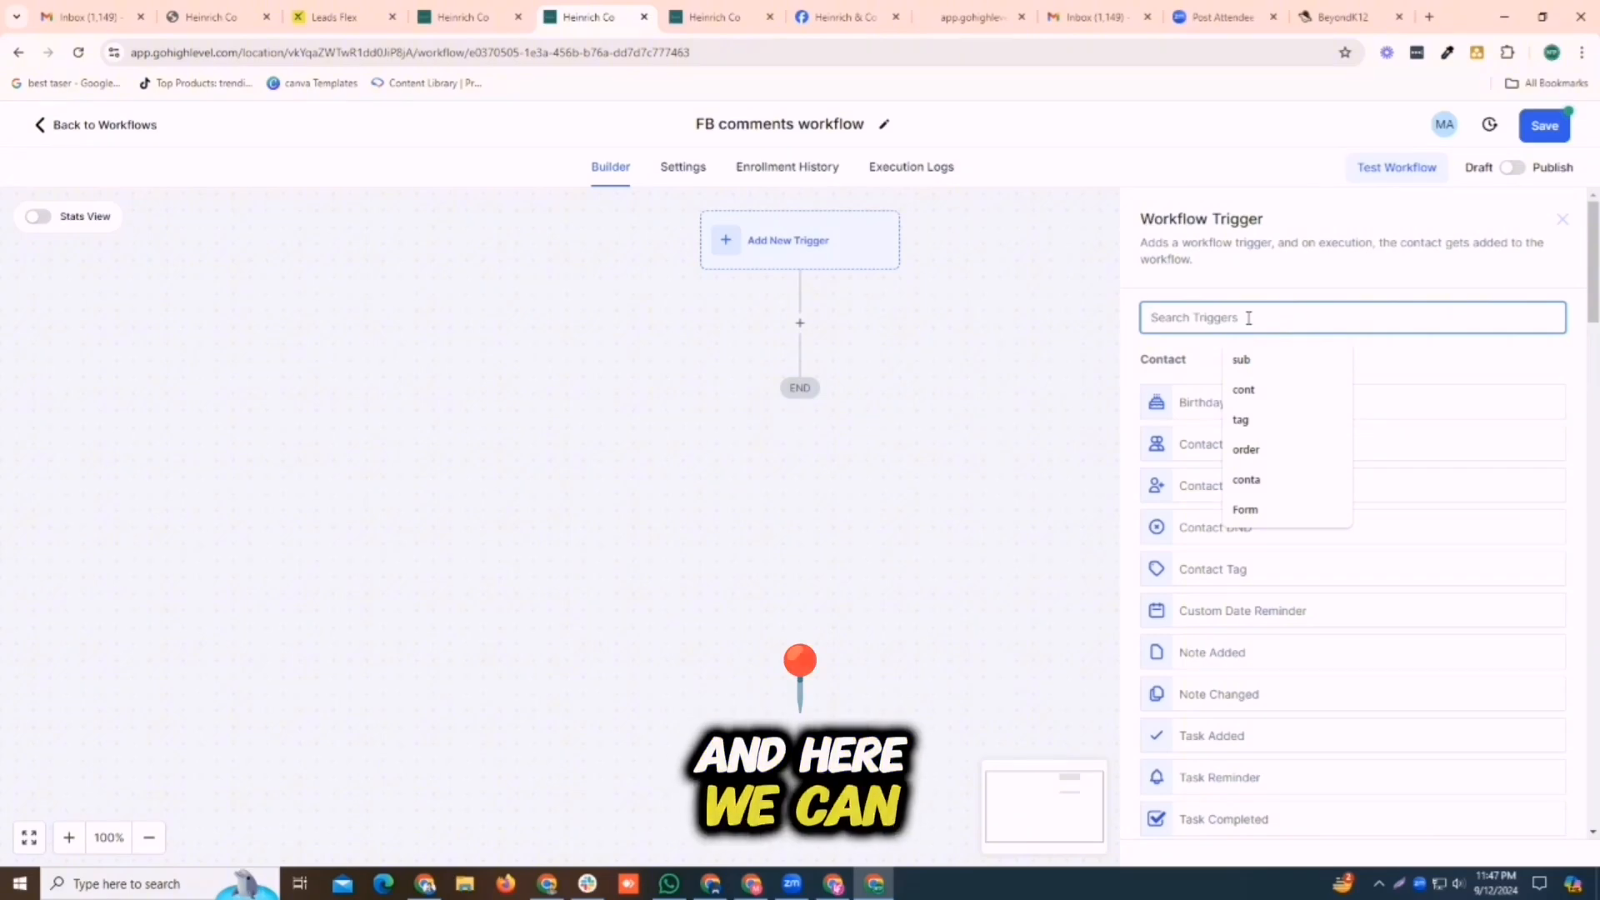
type("facebook co")
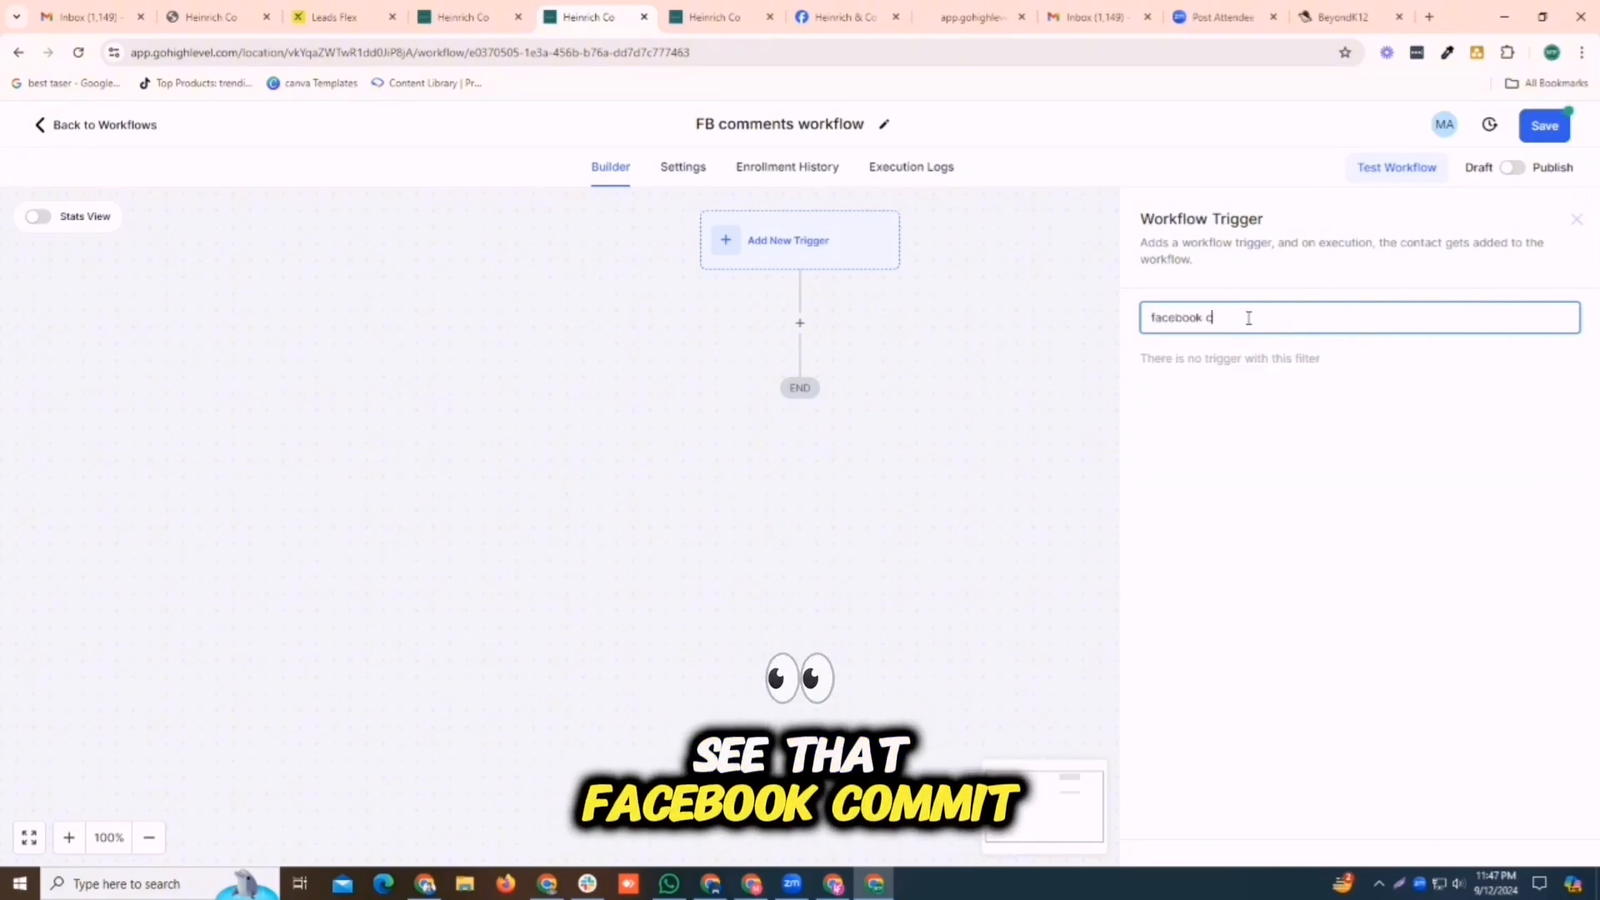
key("BackSpace")
key("BackSpace")
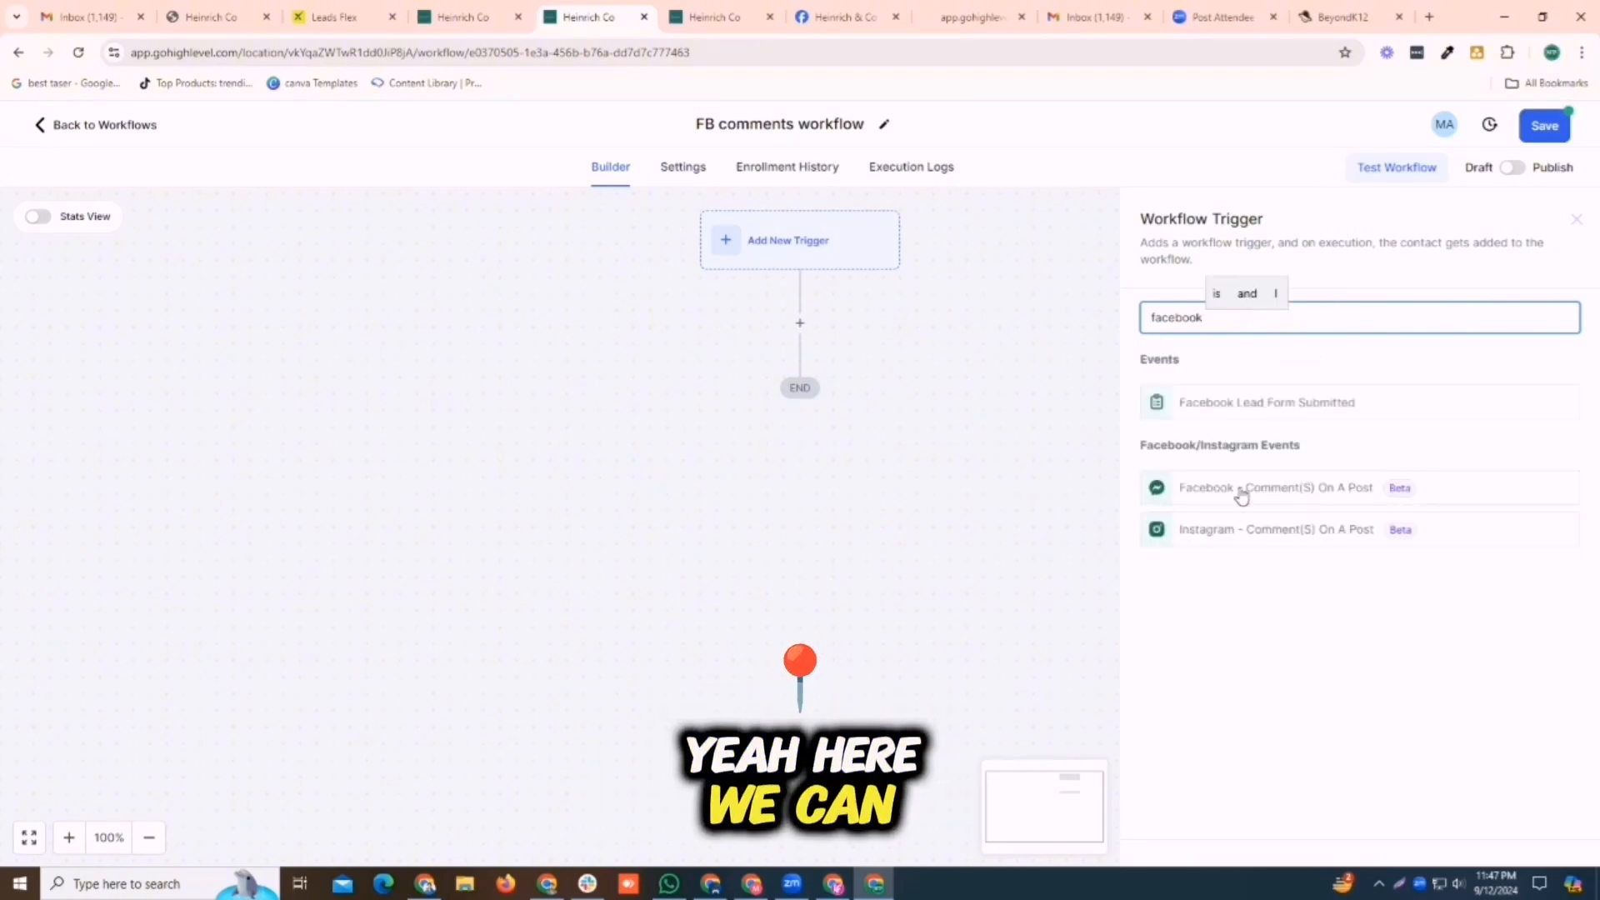
left_click(1293, 490)
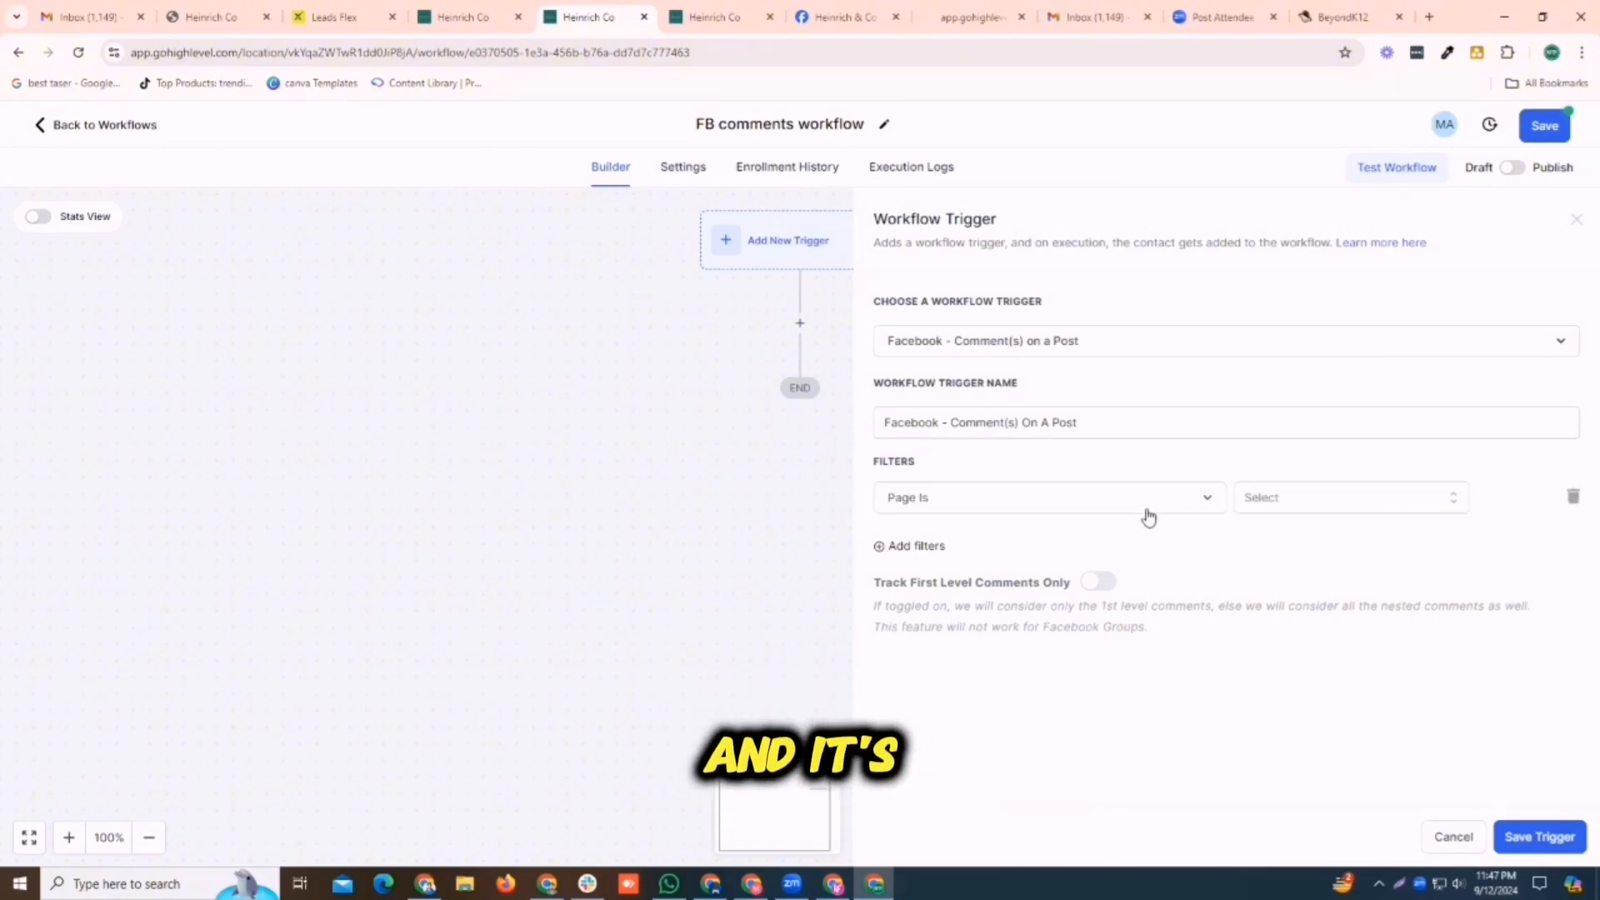
Filter the trigger to the Heinrich & Co page and its published post "Had a great morning at Our Network Adelaide catch...", and save it
left_click(1311, 506)
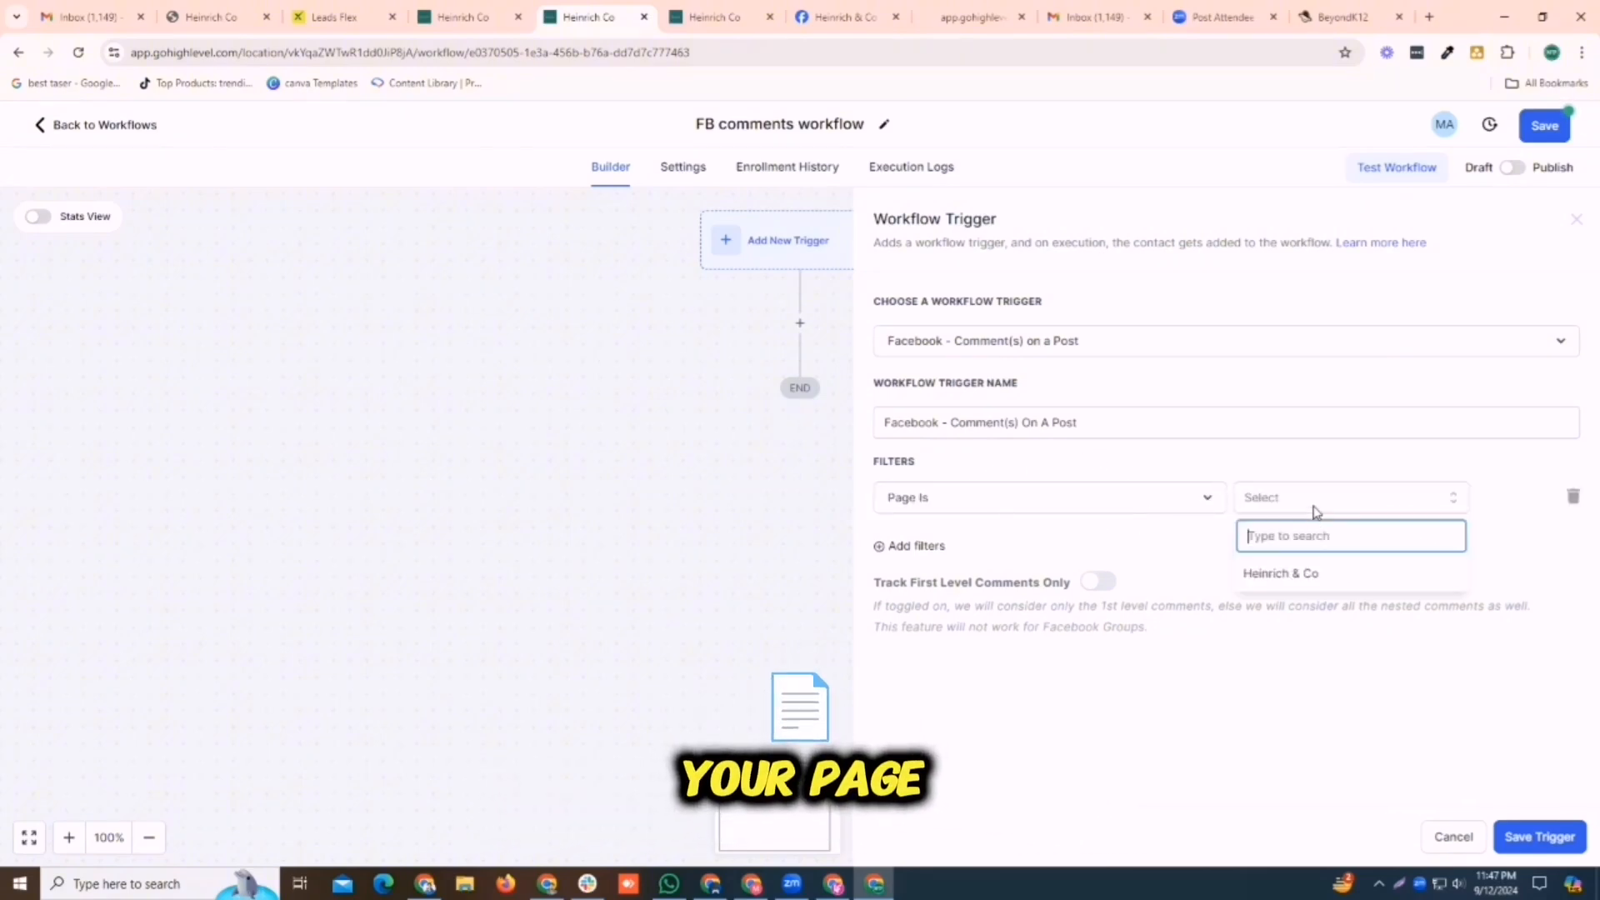
left_click(1287, 573)
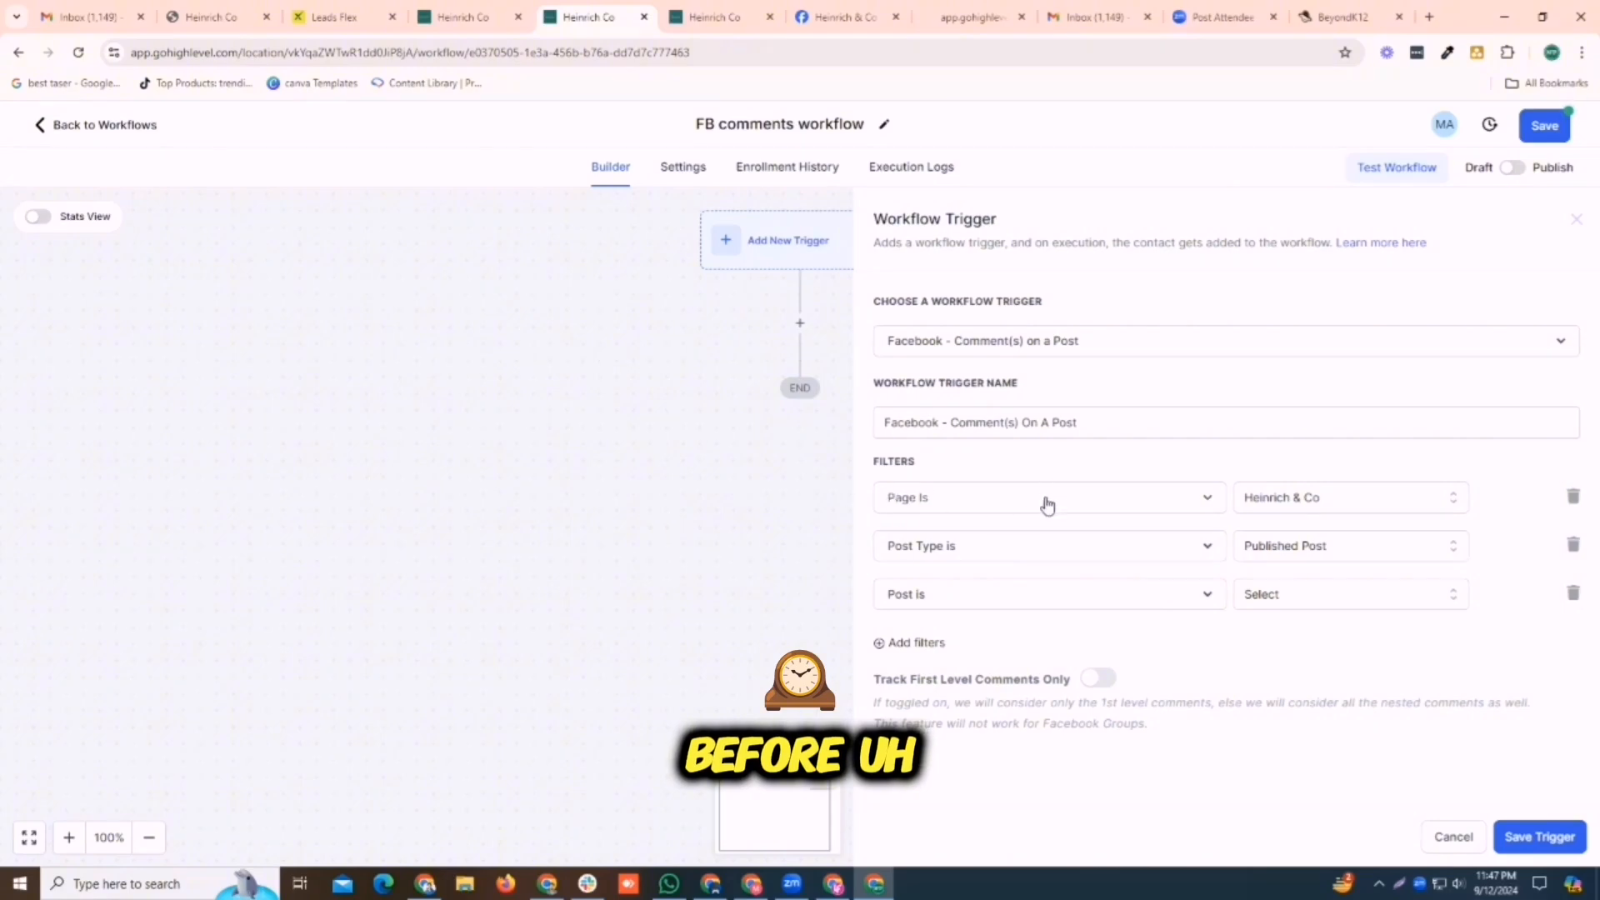
left_click(1345, 590)
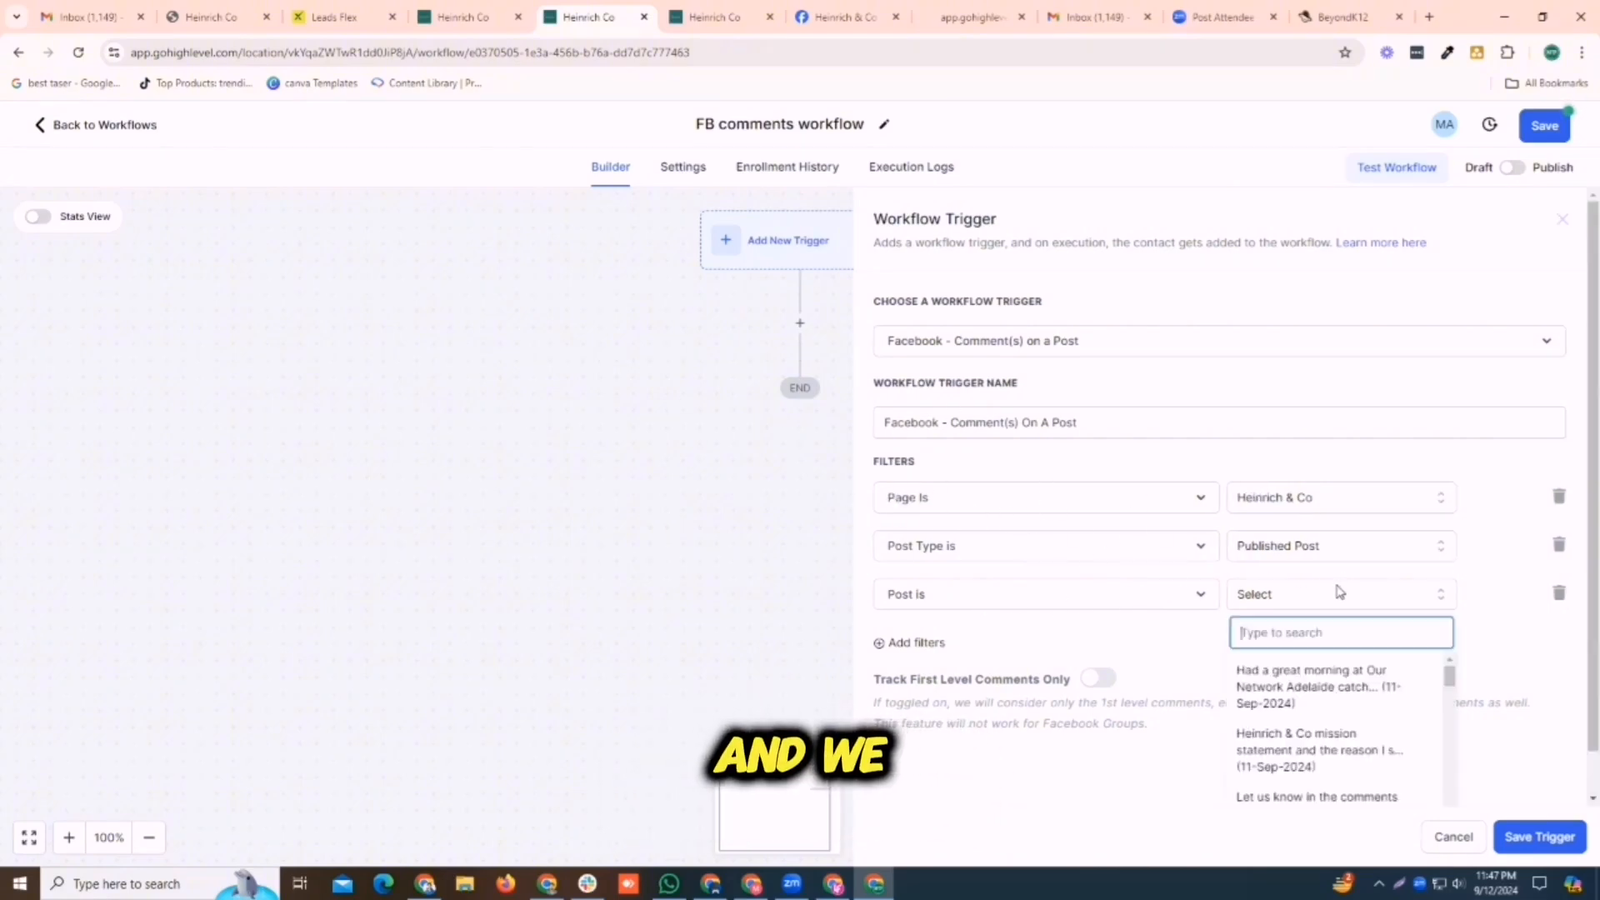
left_click(1261, 692)
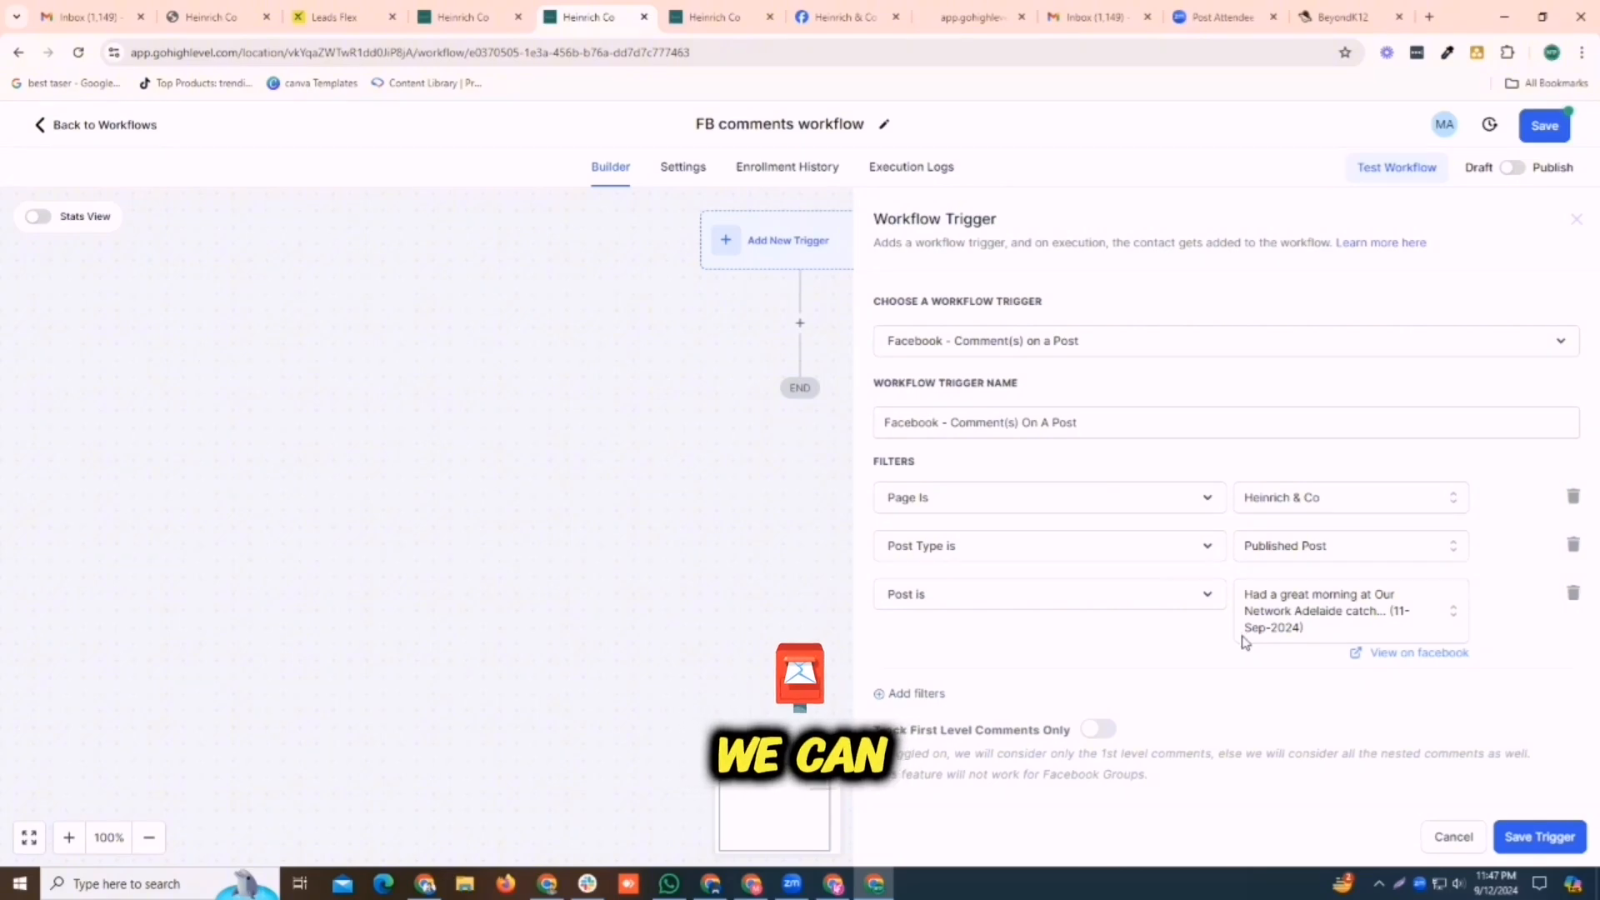
left_click(1550, 836)
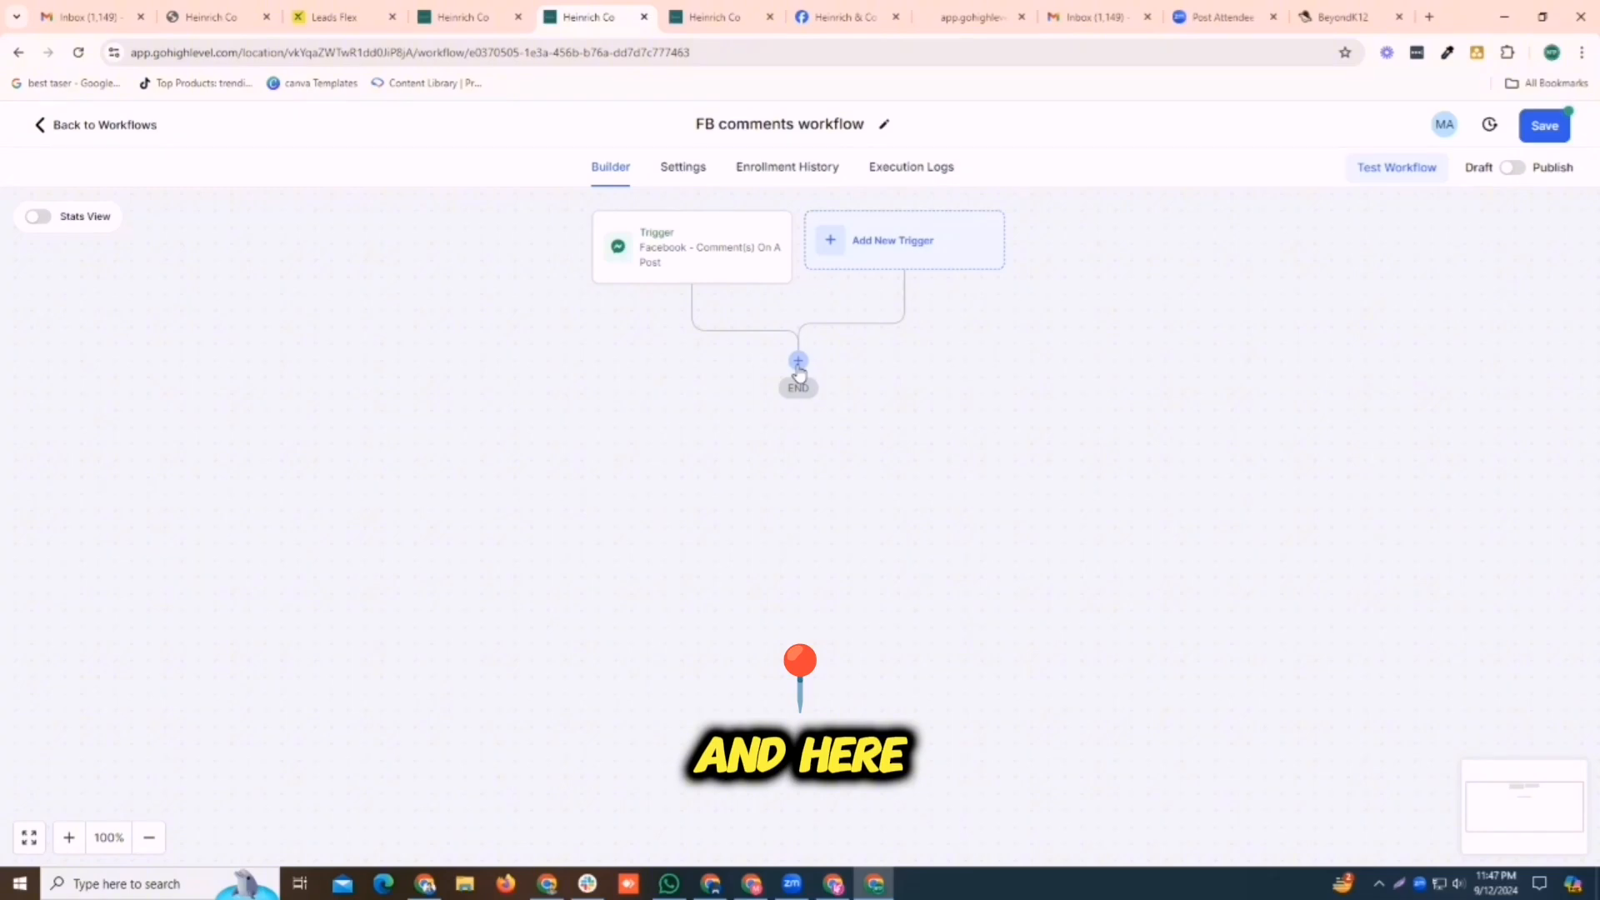
Add a Reply In Comments action directly below the Facebook comment trigger
left_click(798, 363)
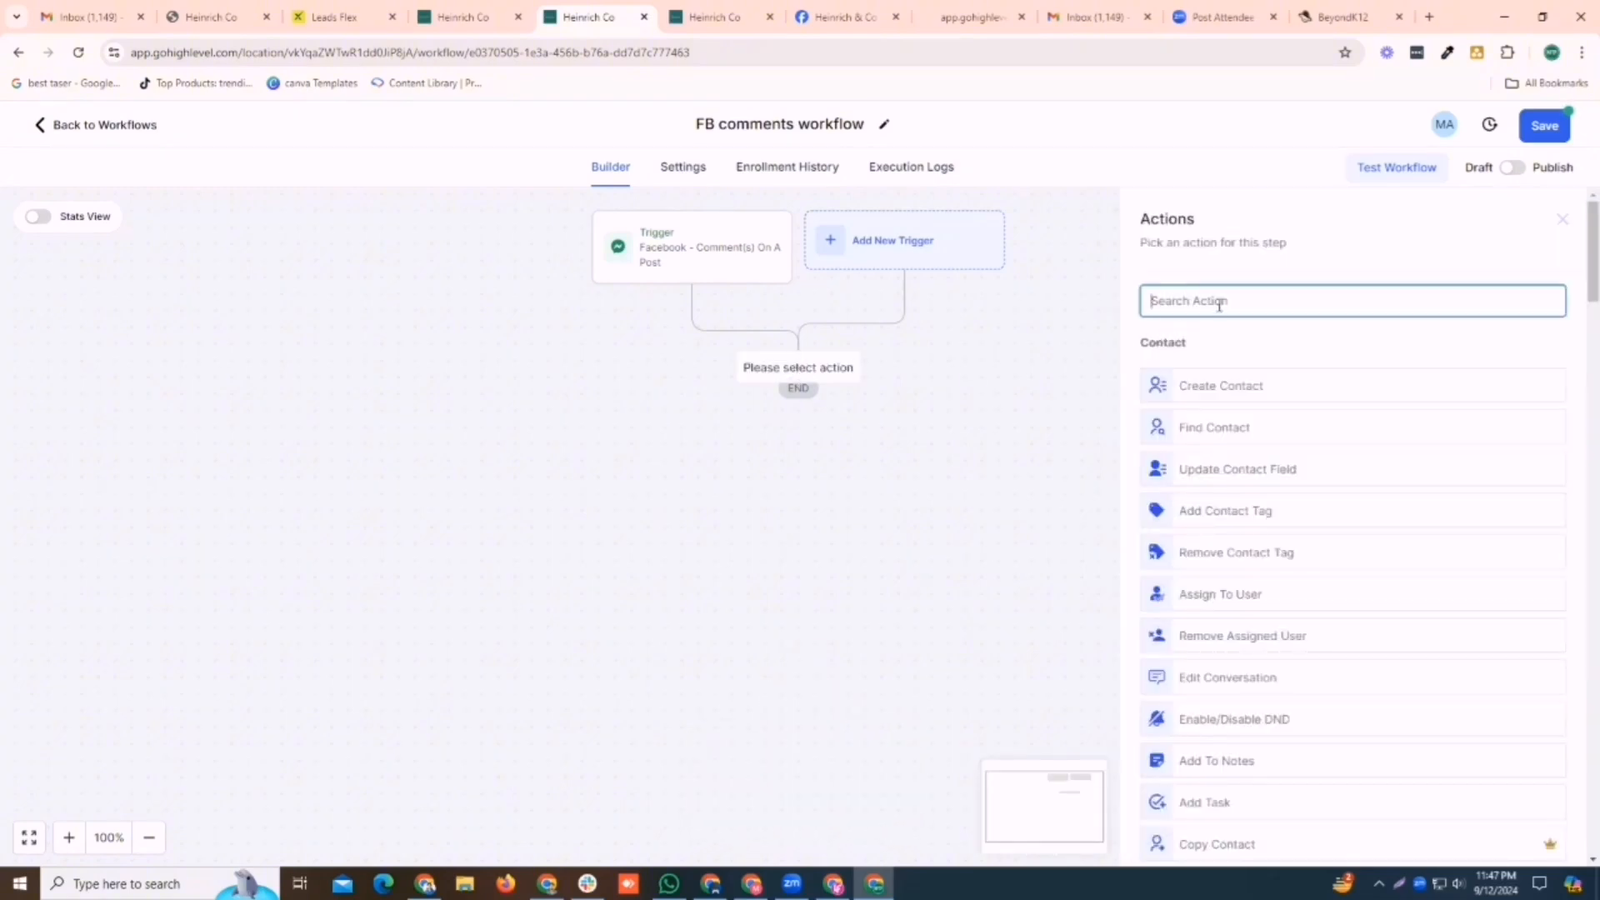
type("rep")
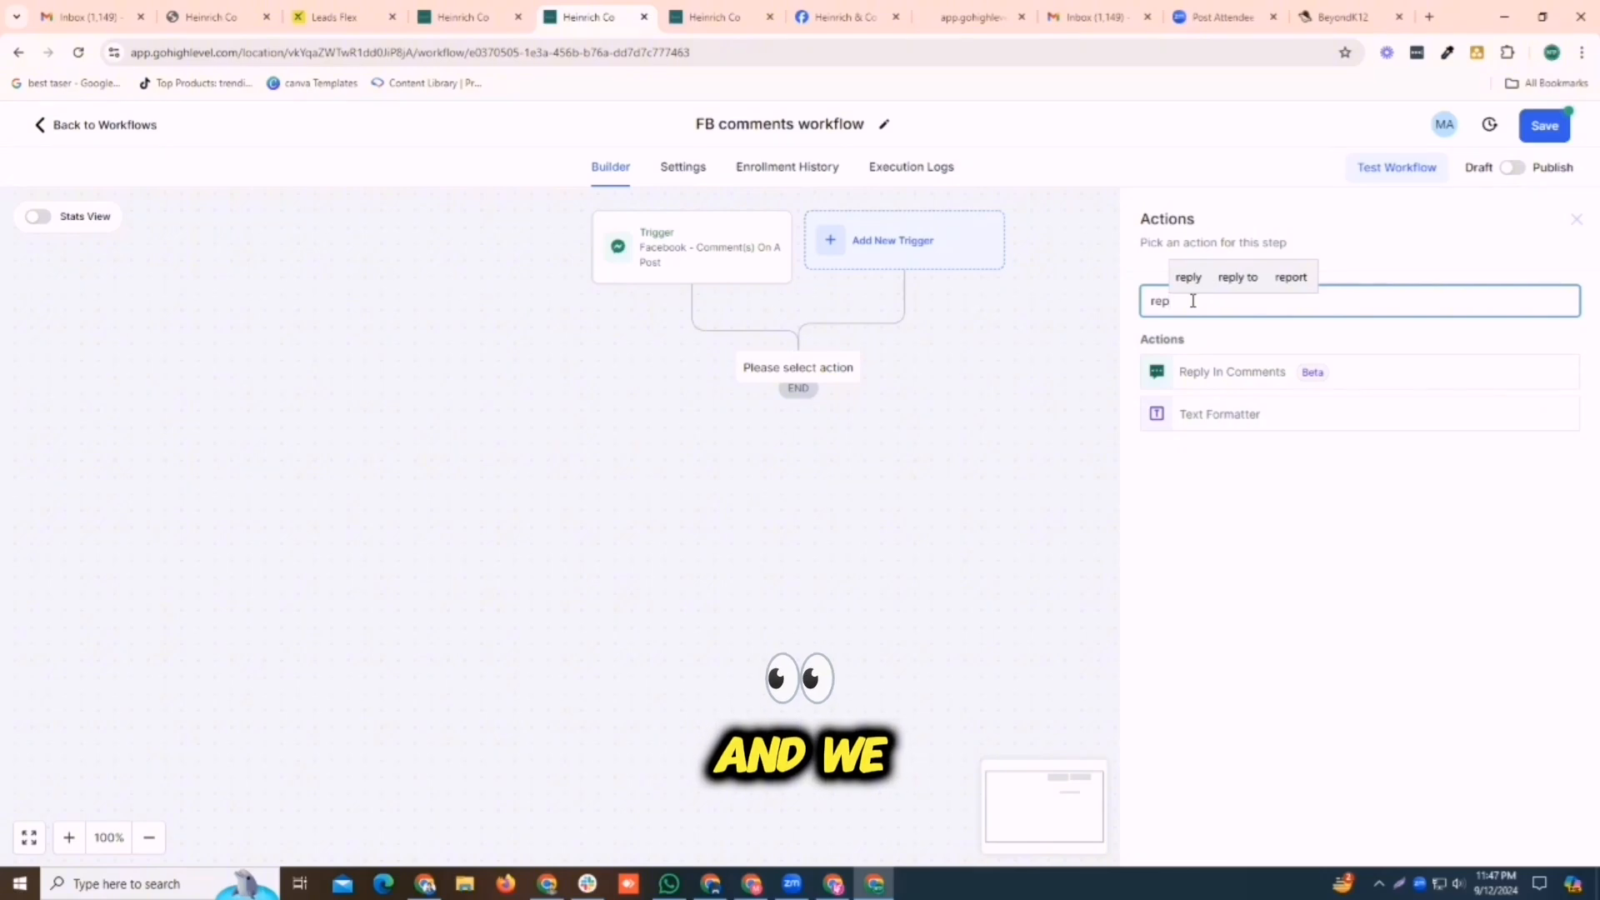
left_click(1254, 372)
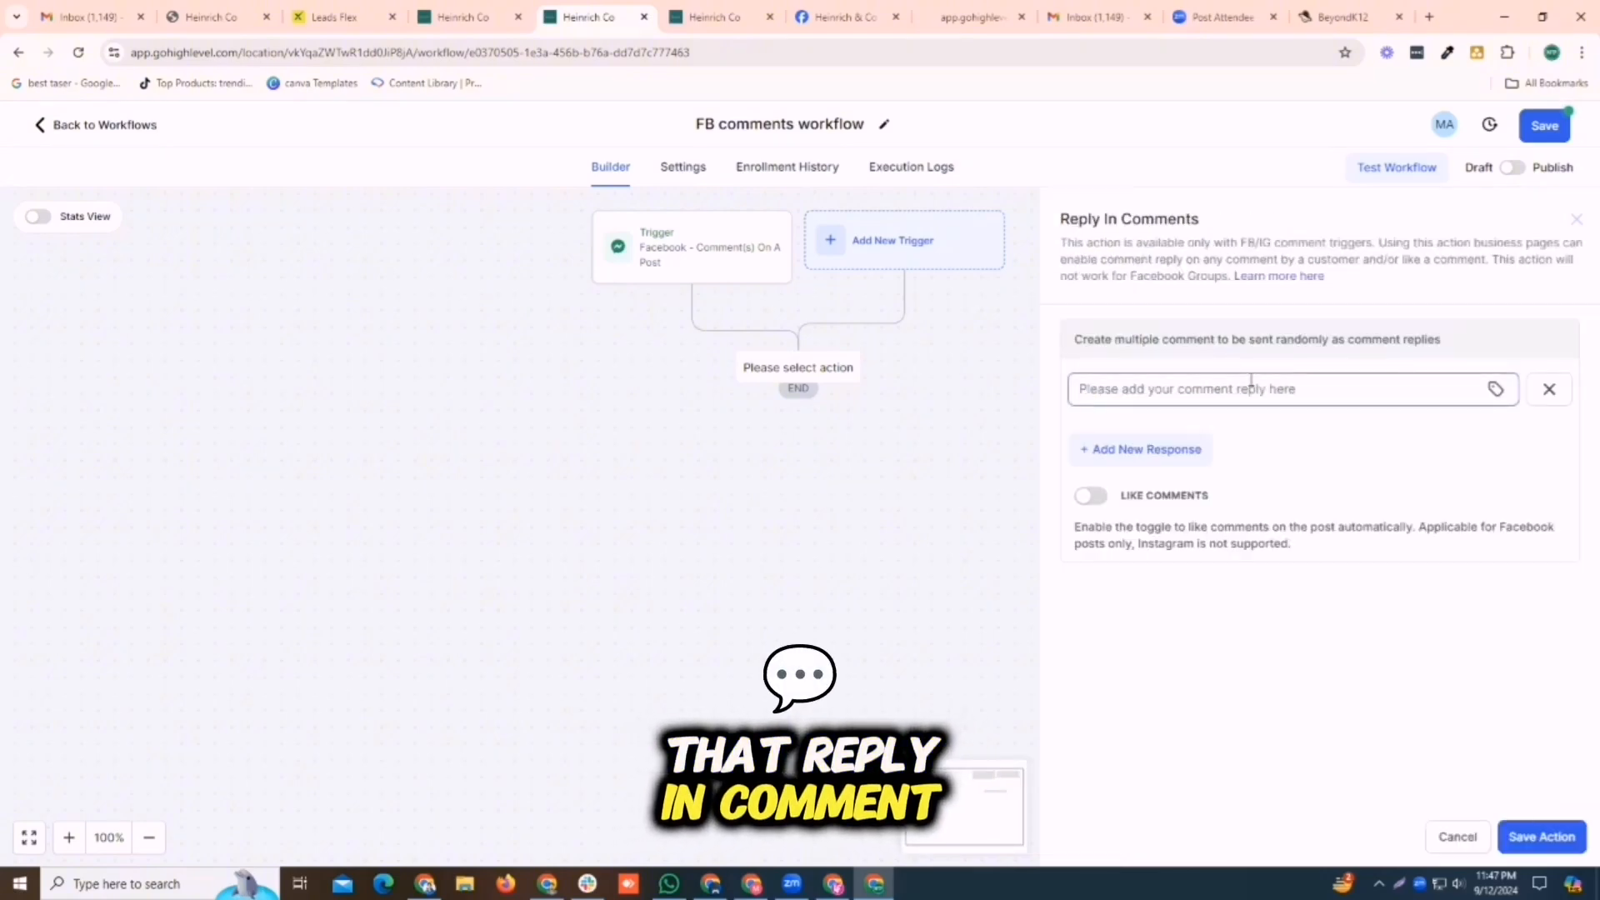
Set the comment reply to "Thank you for your commnet please check your dm" and save the Reply In Comments action
left_click(1172, 392)
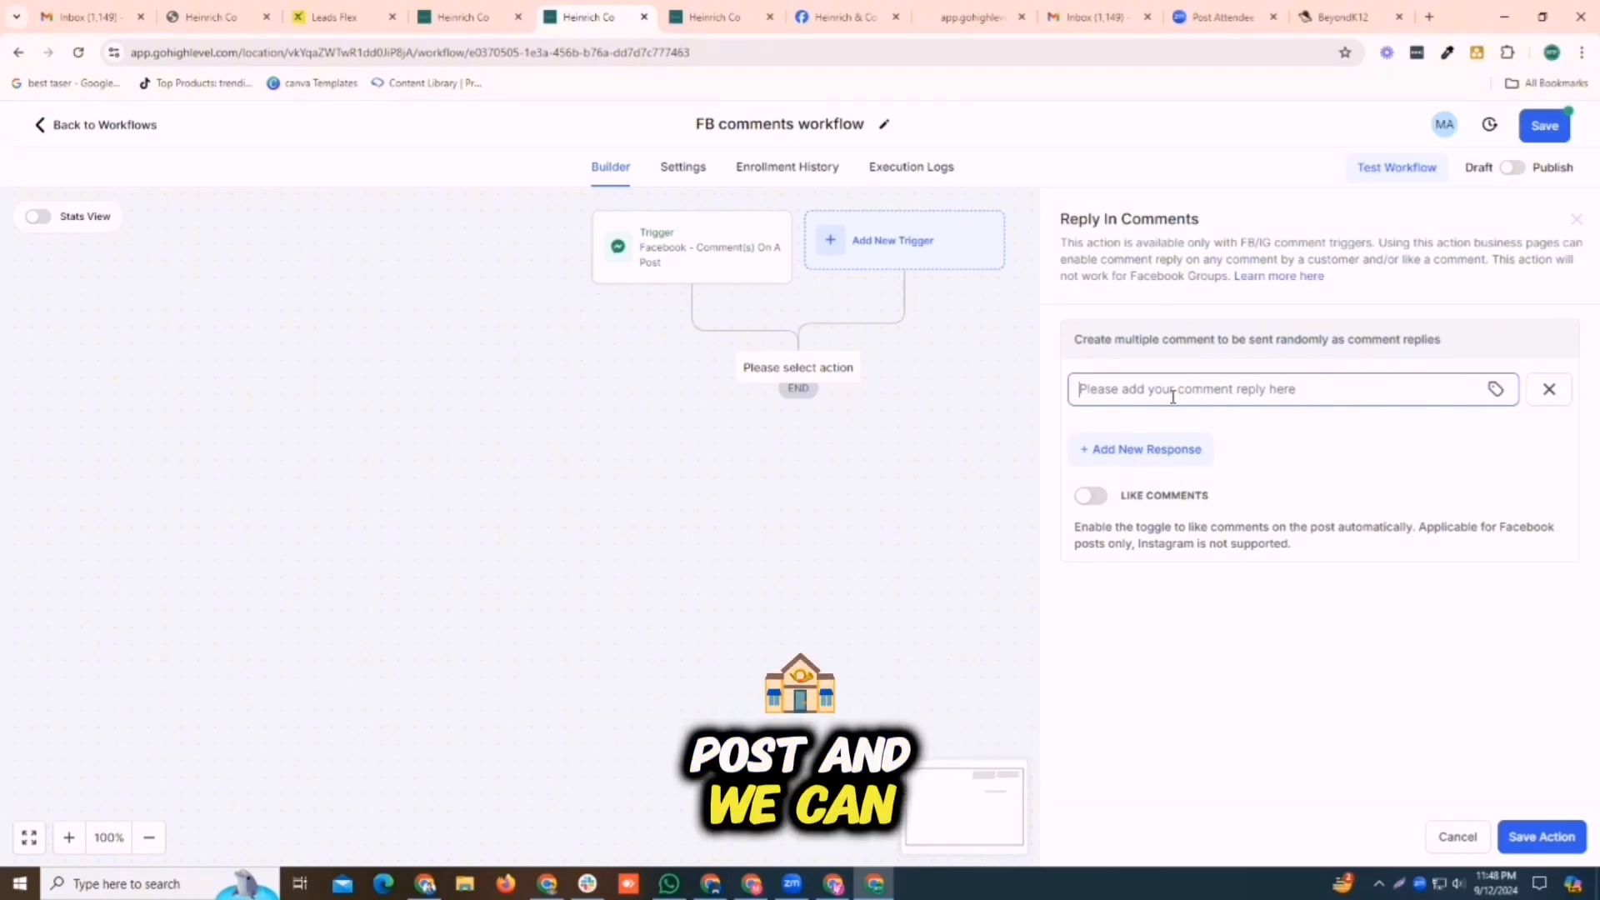
type("Than")
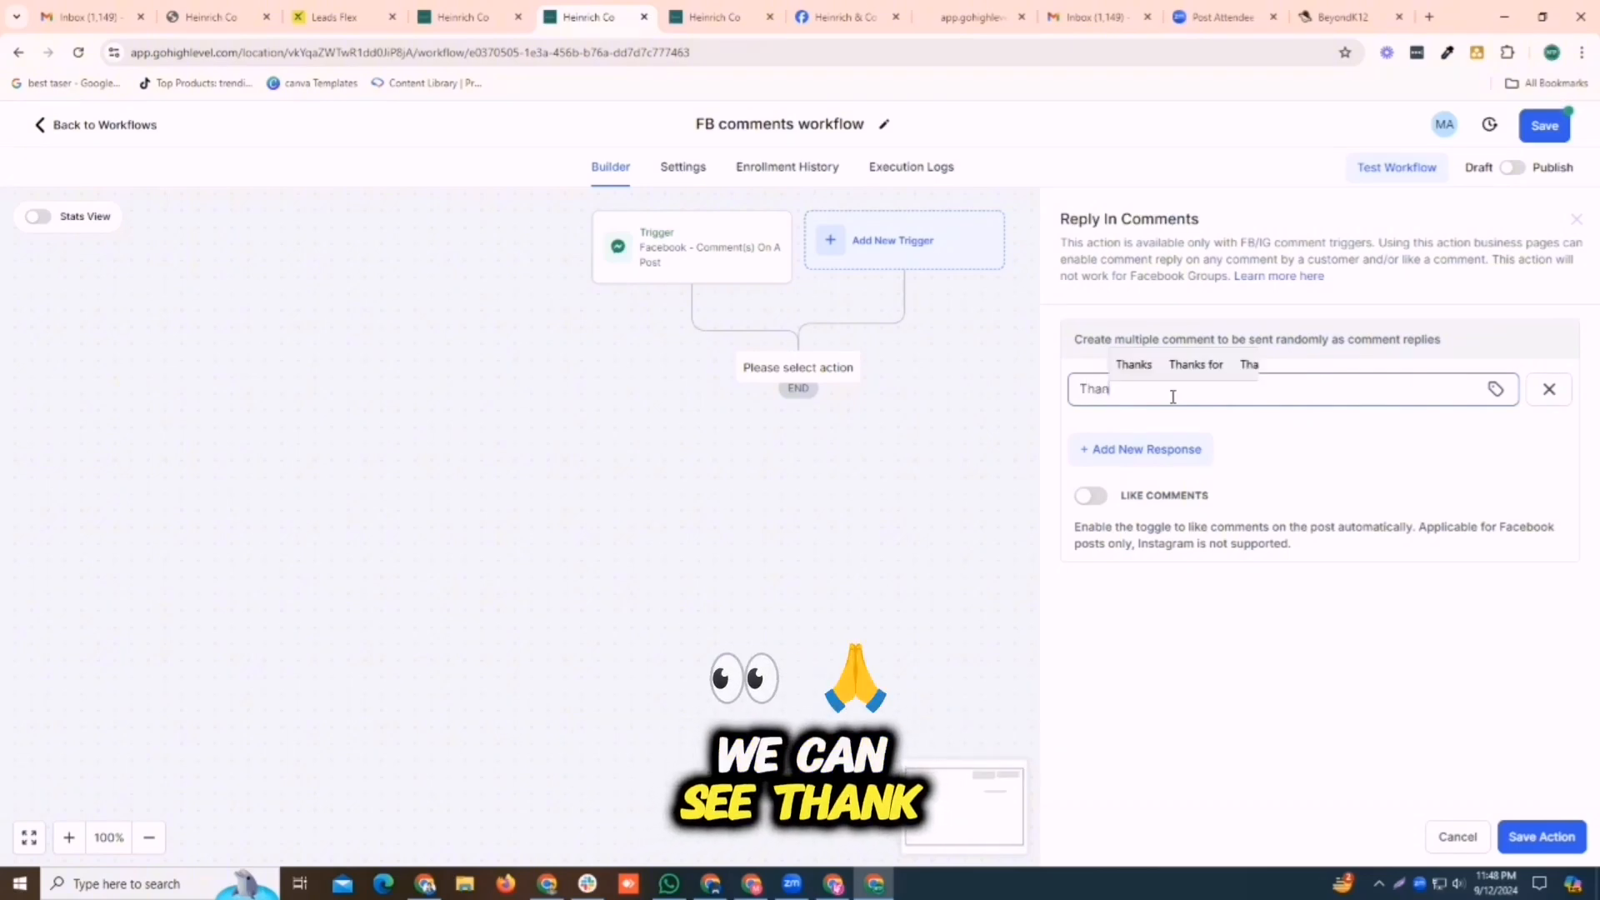
type("k you dor")
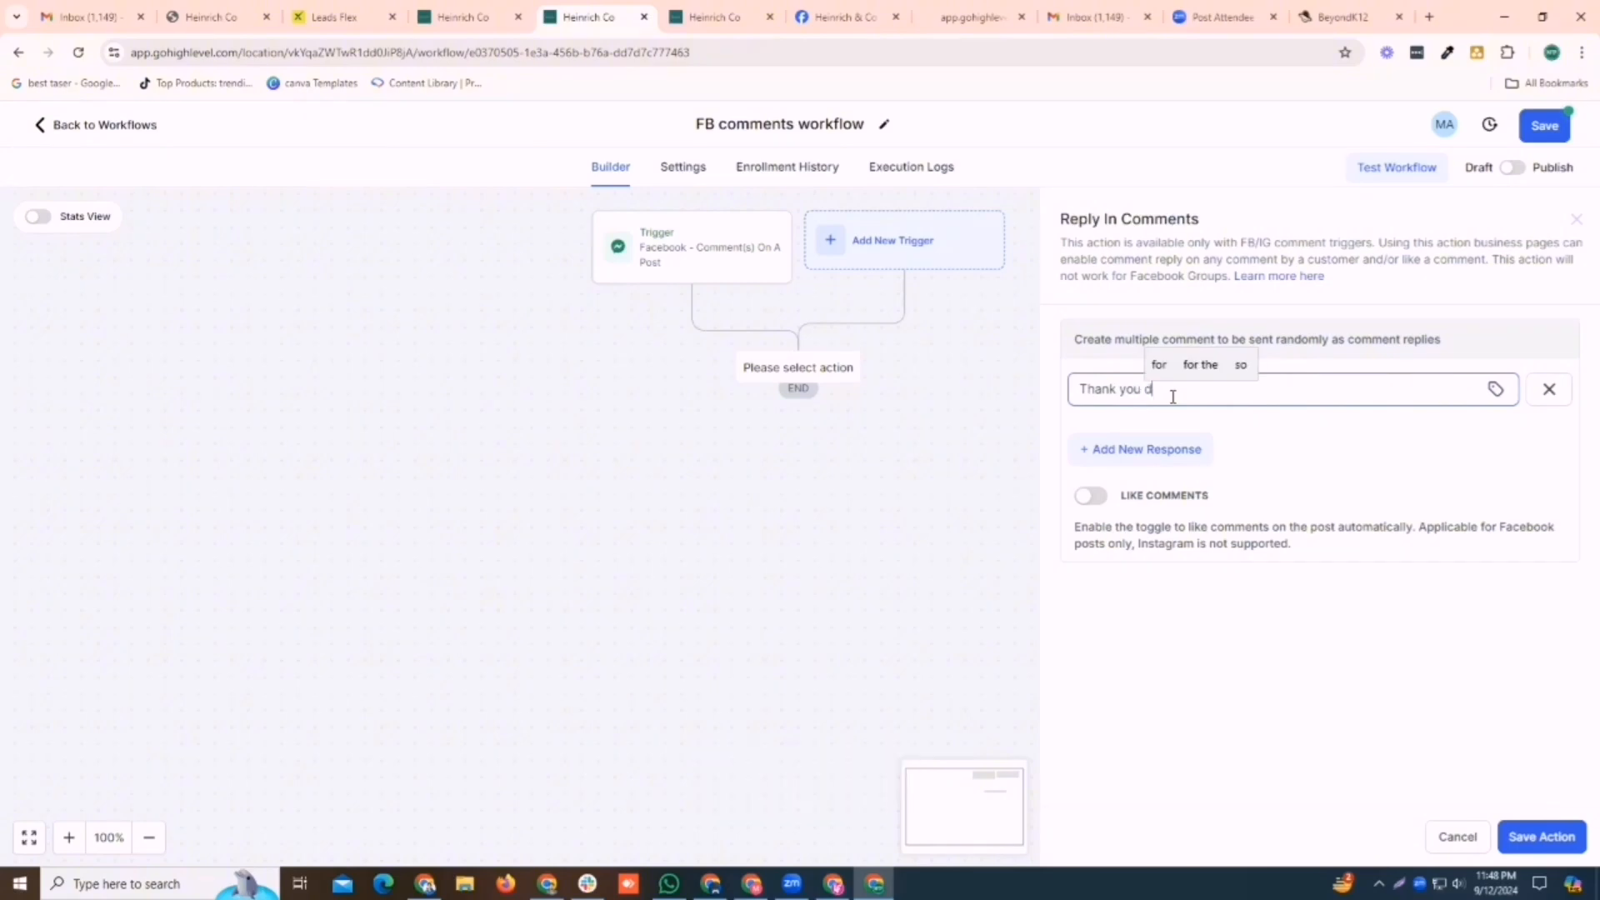
key("BackSpace")
key("BackSpace")
key("BackSpace")
type("f")
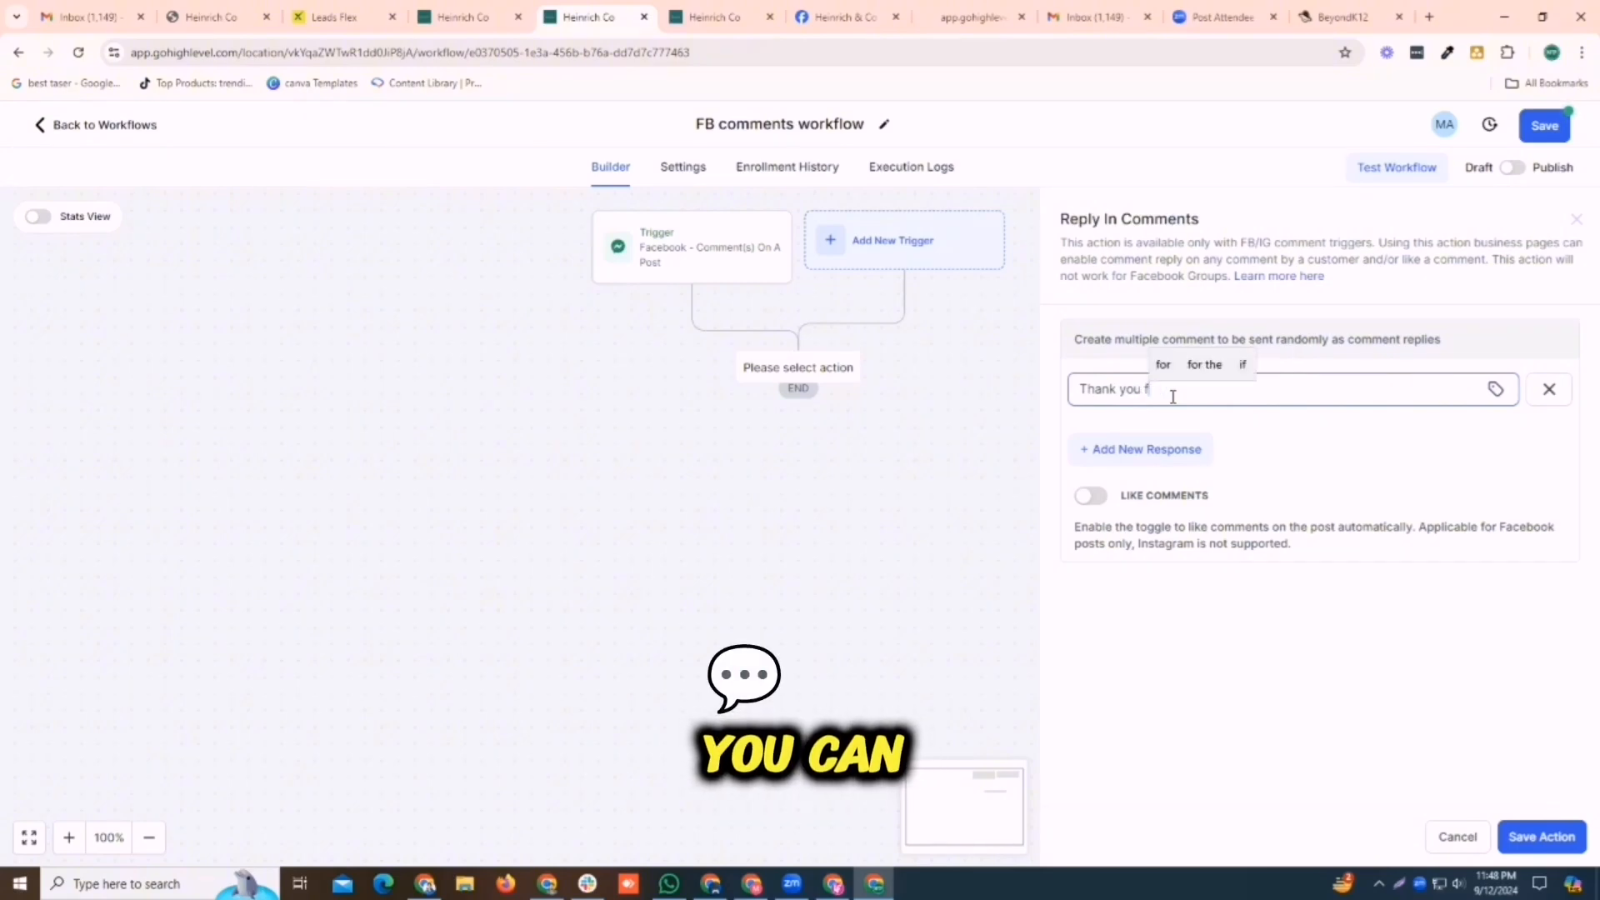
type("or your")
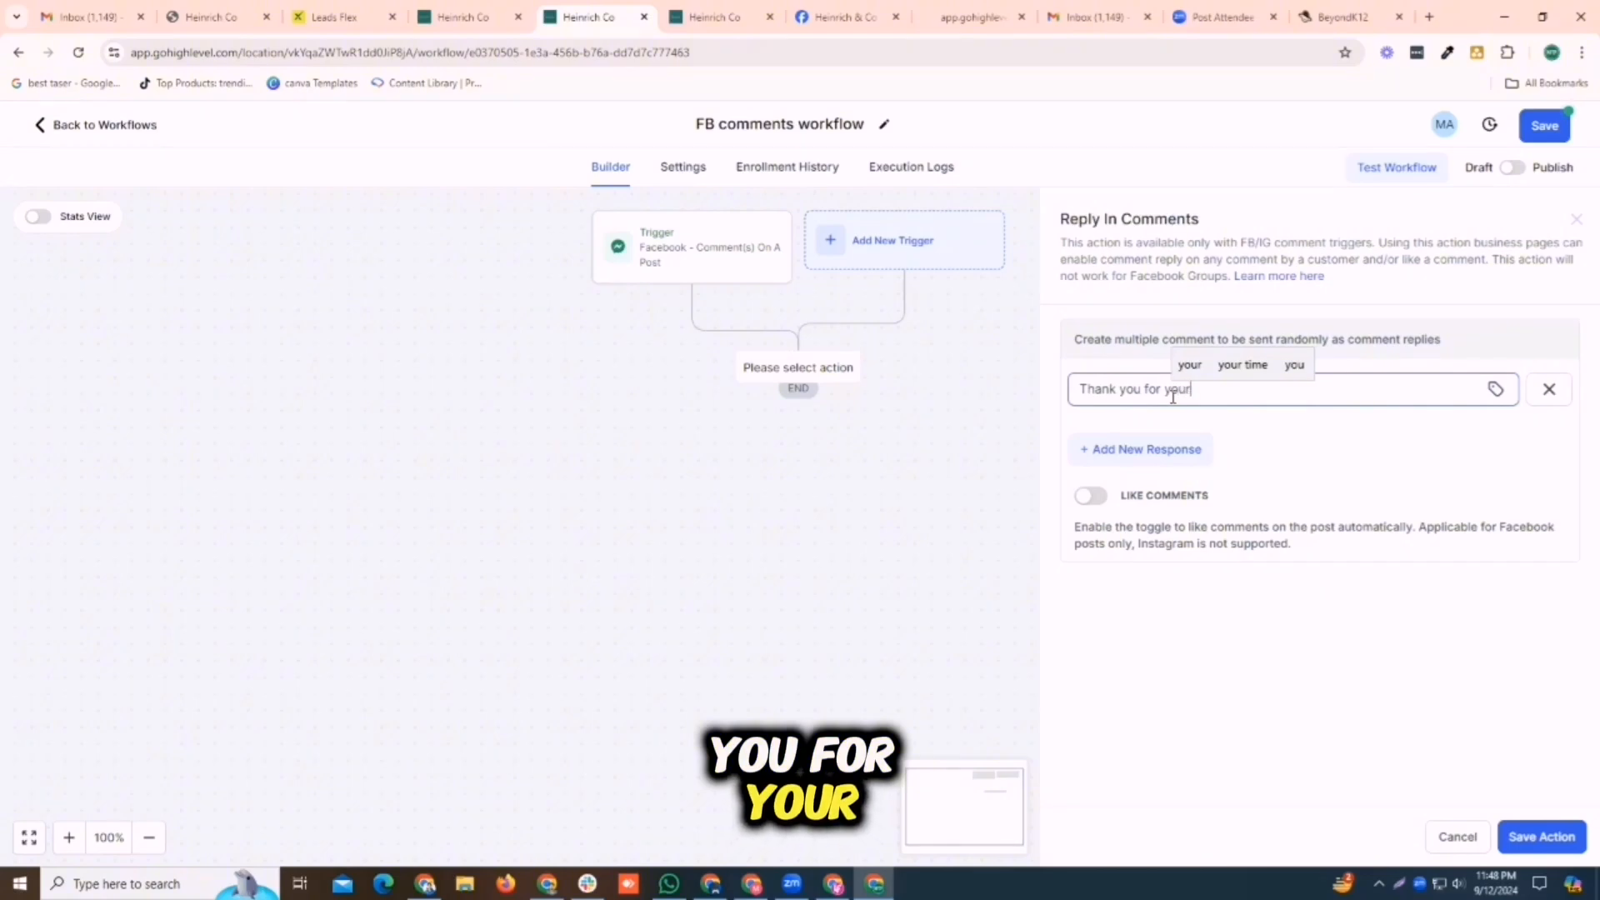
type(" commnet ")
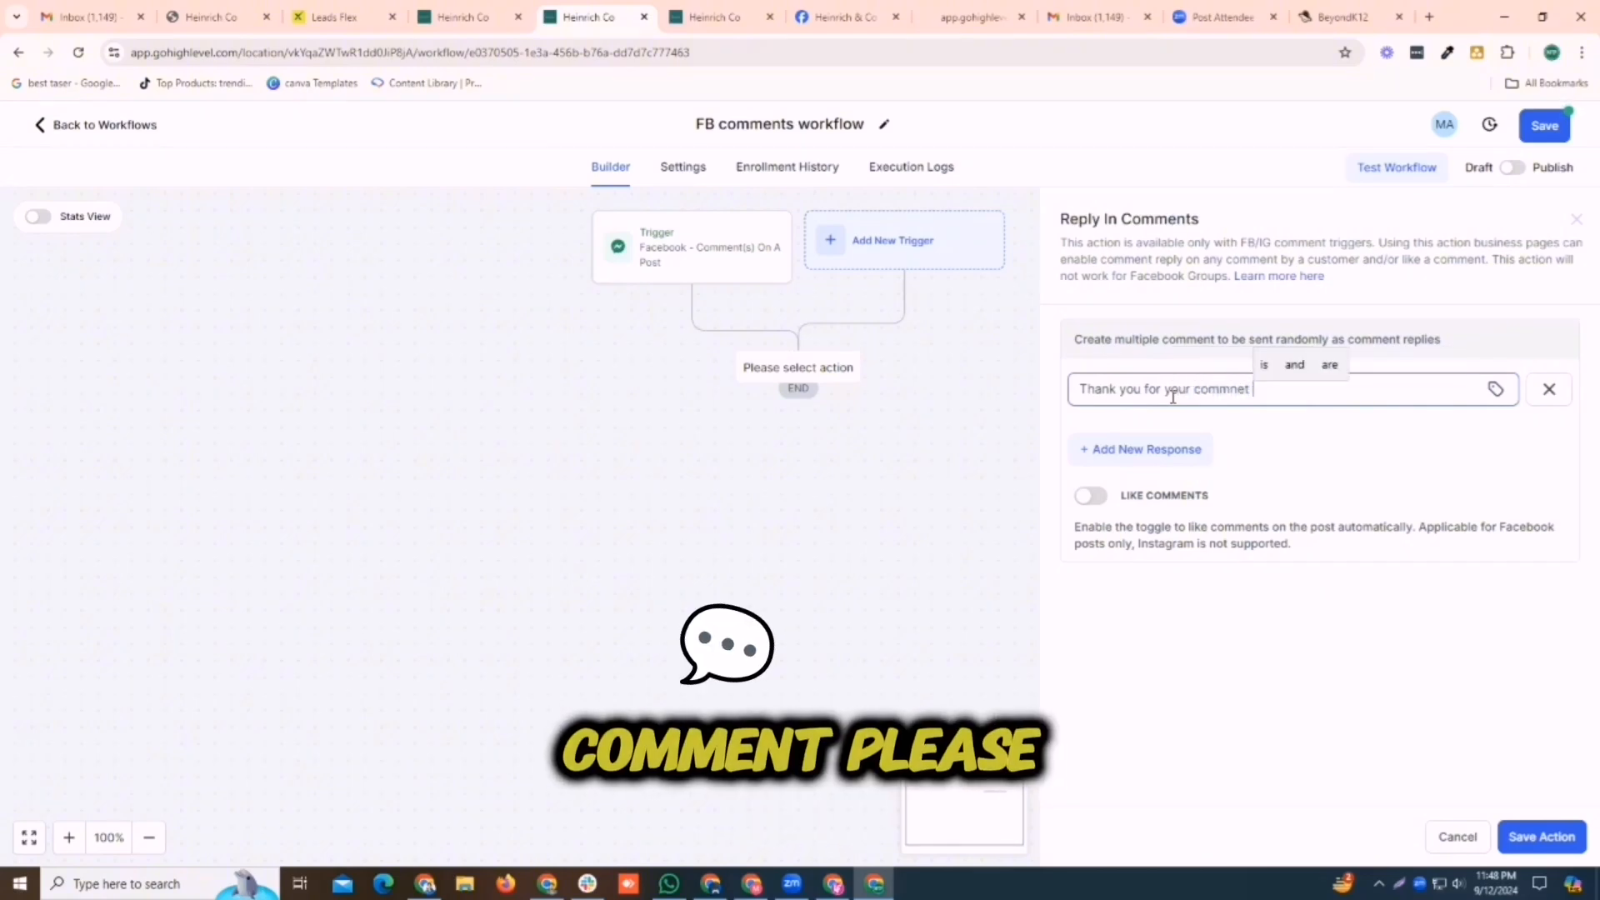
type("please chec")
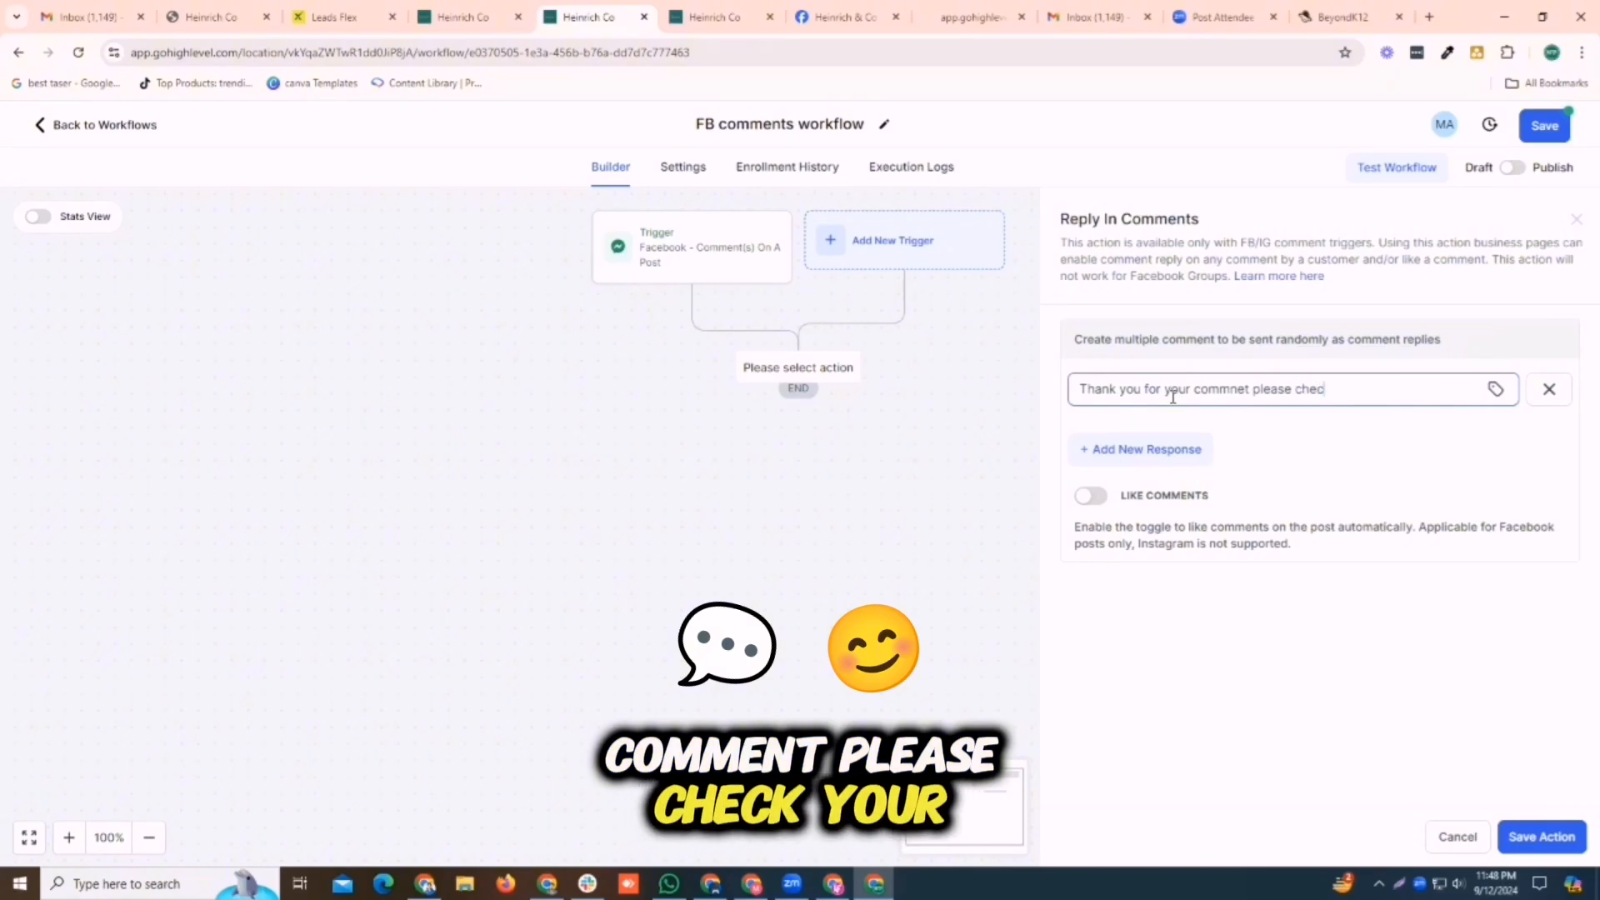
type("k uo")
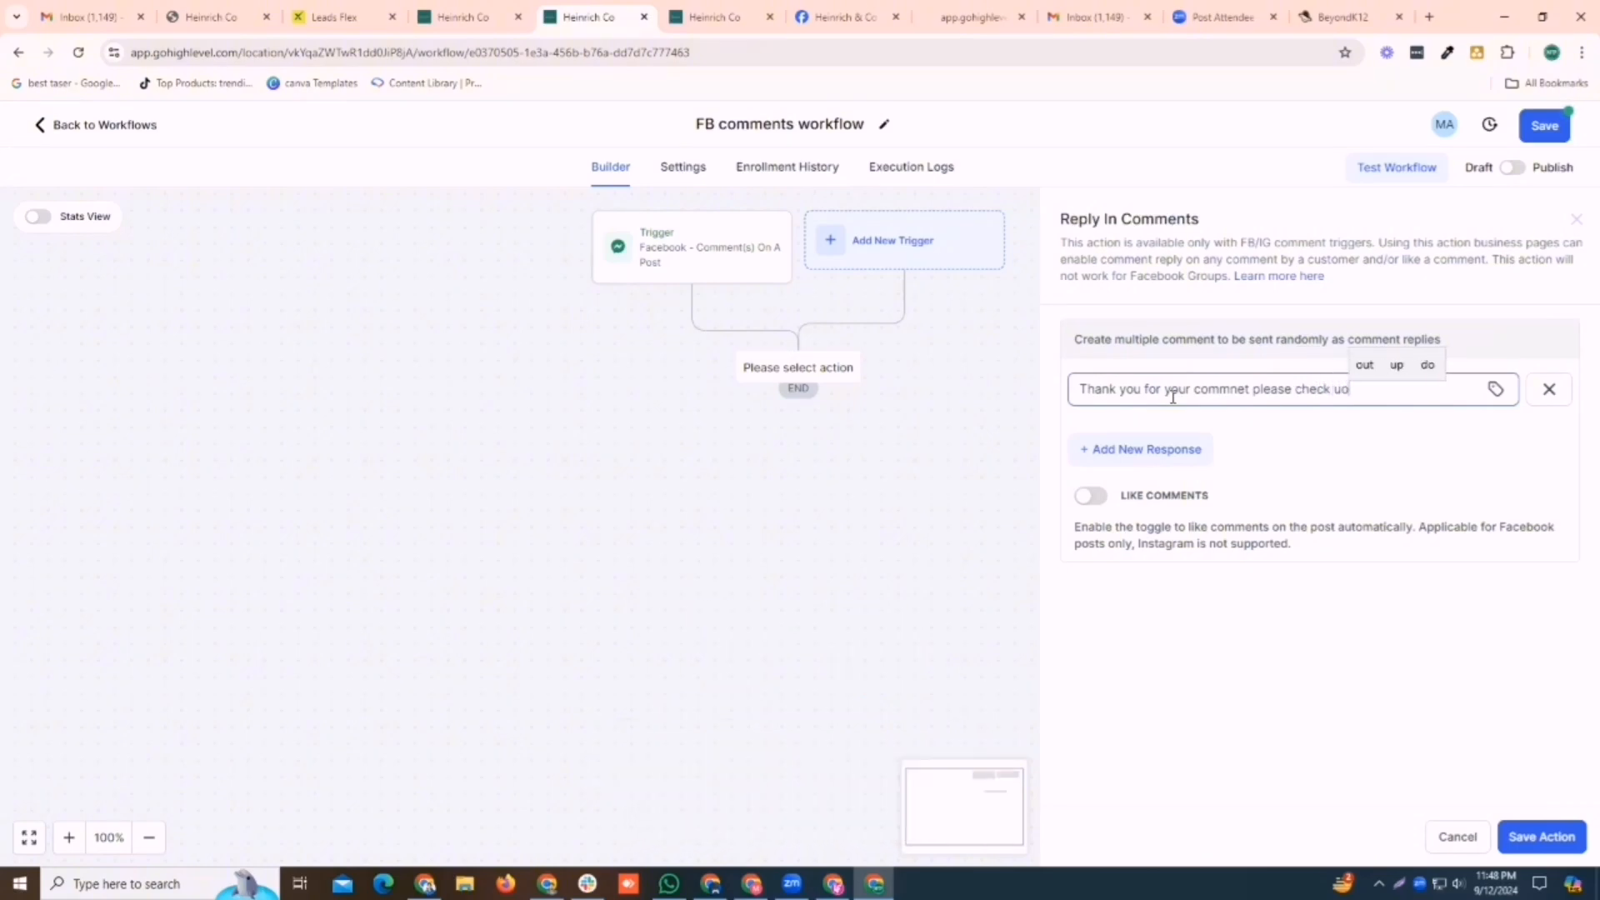
key("BackSpace")
key("BackSpace")
type("your ")
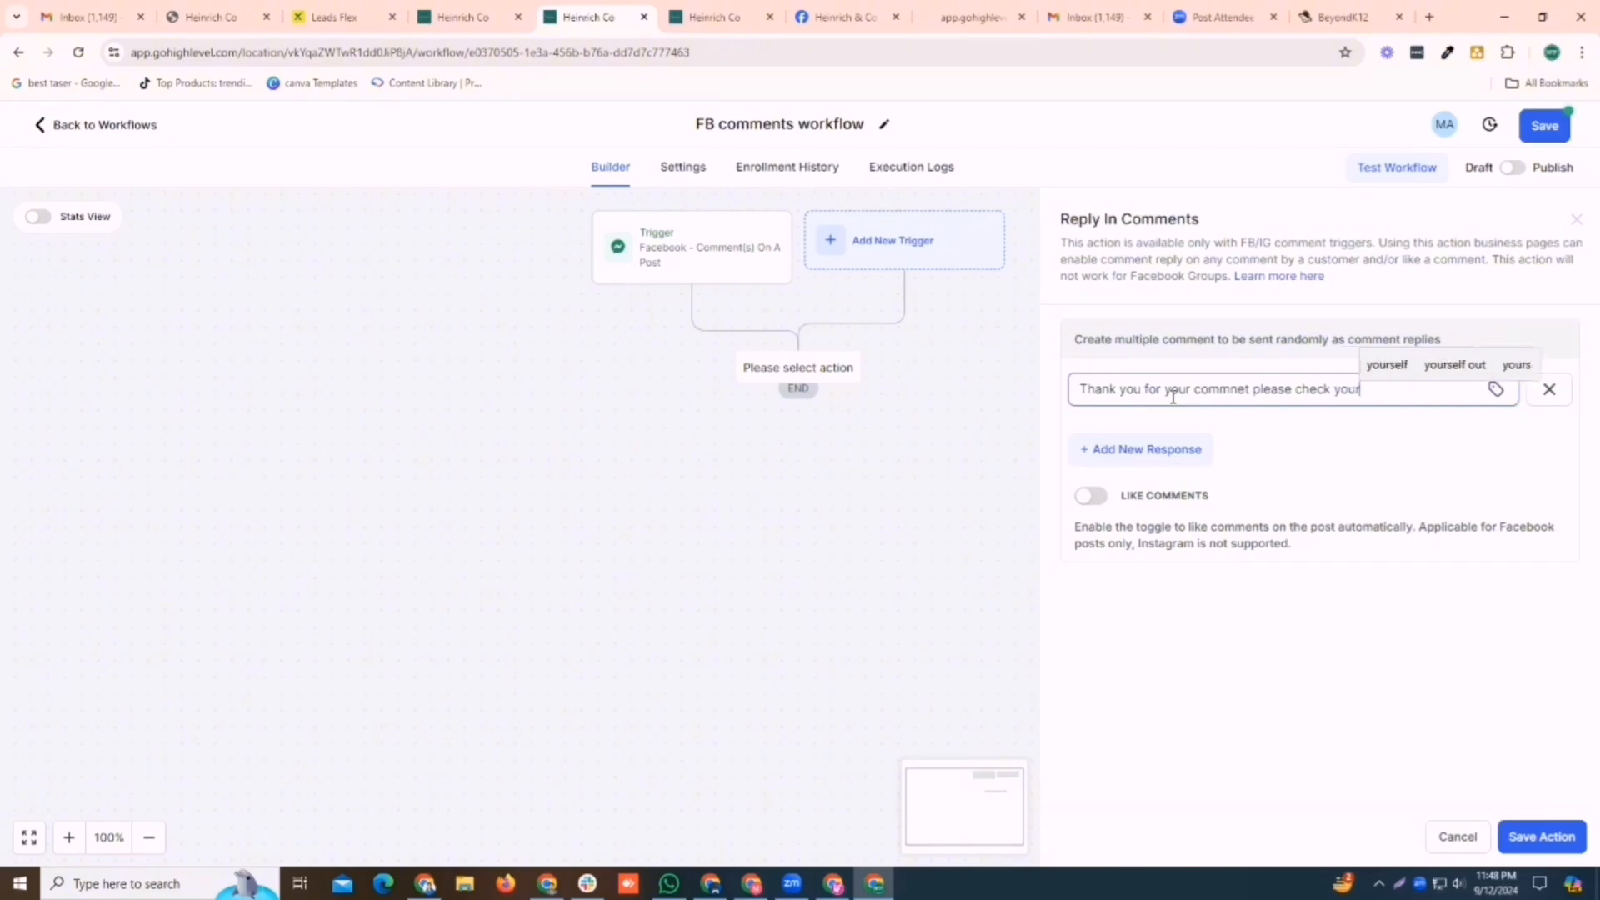
type("dm")
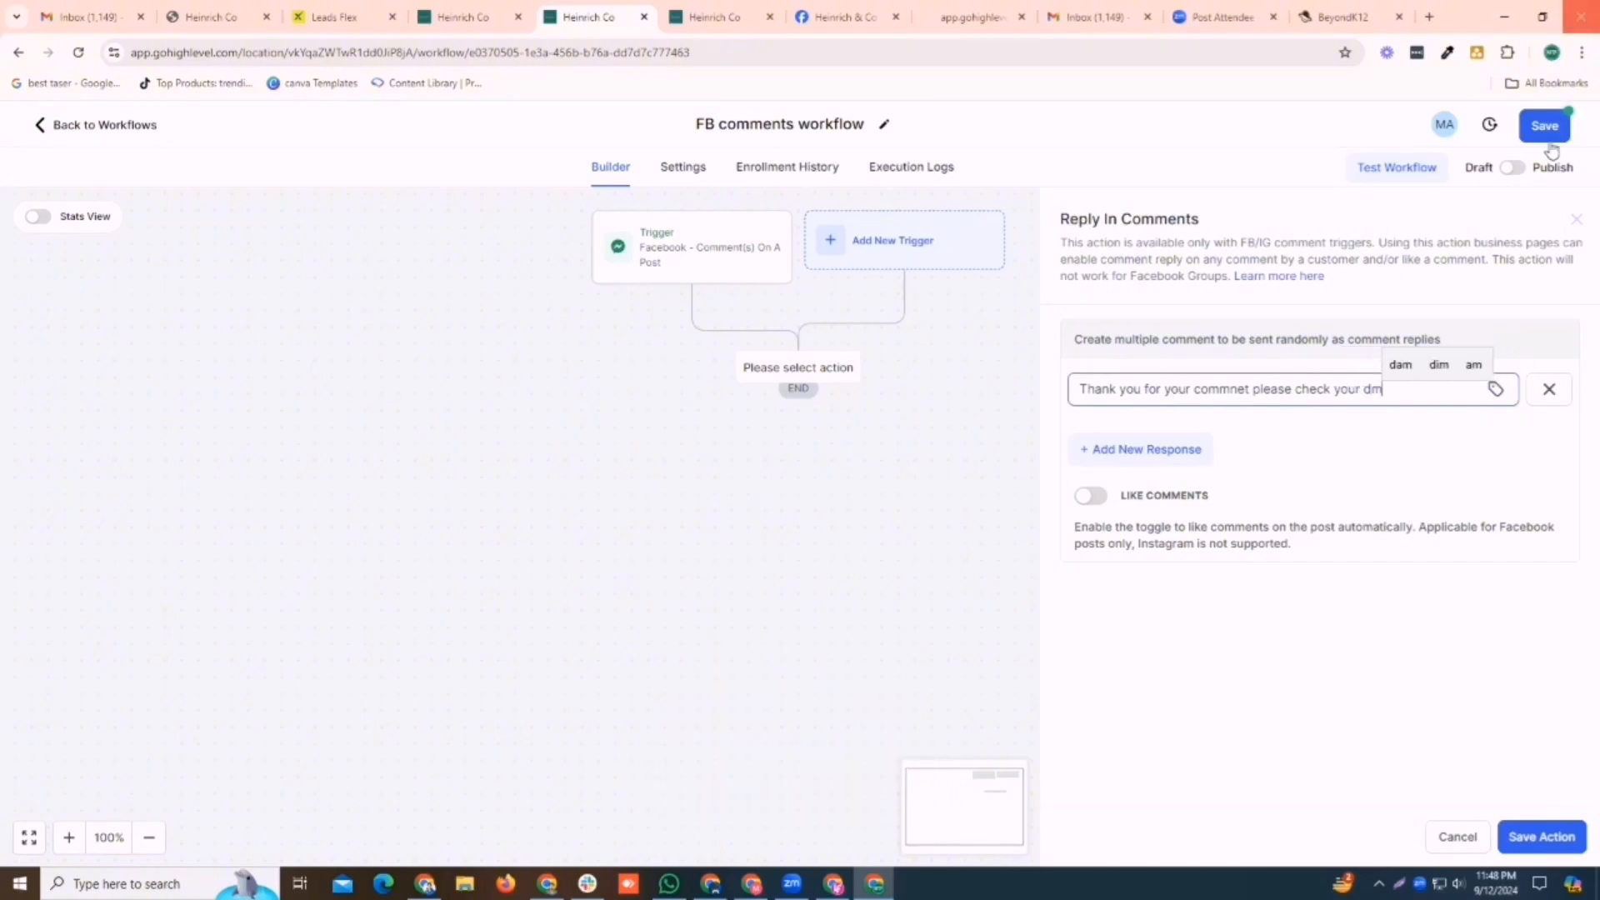
left_click(1572, 841)
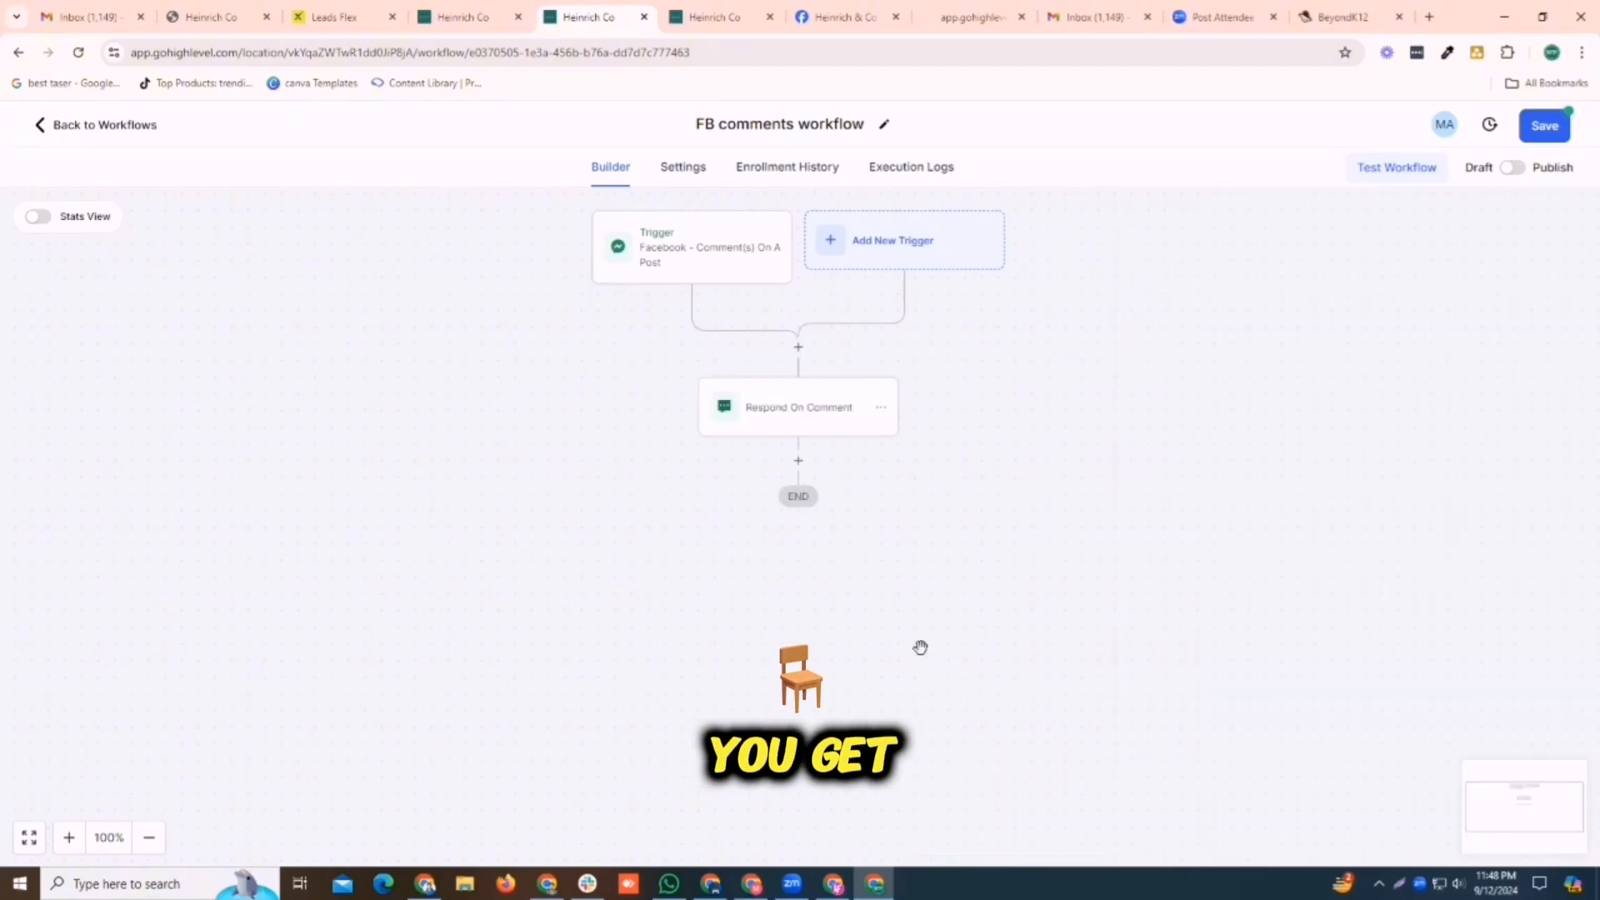
Add a Facebook Interactive Messenger action directly below the Respond On Comment action
left_click(798, 462)
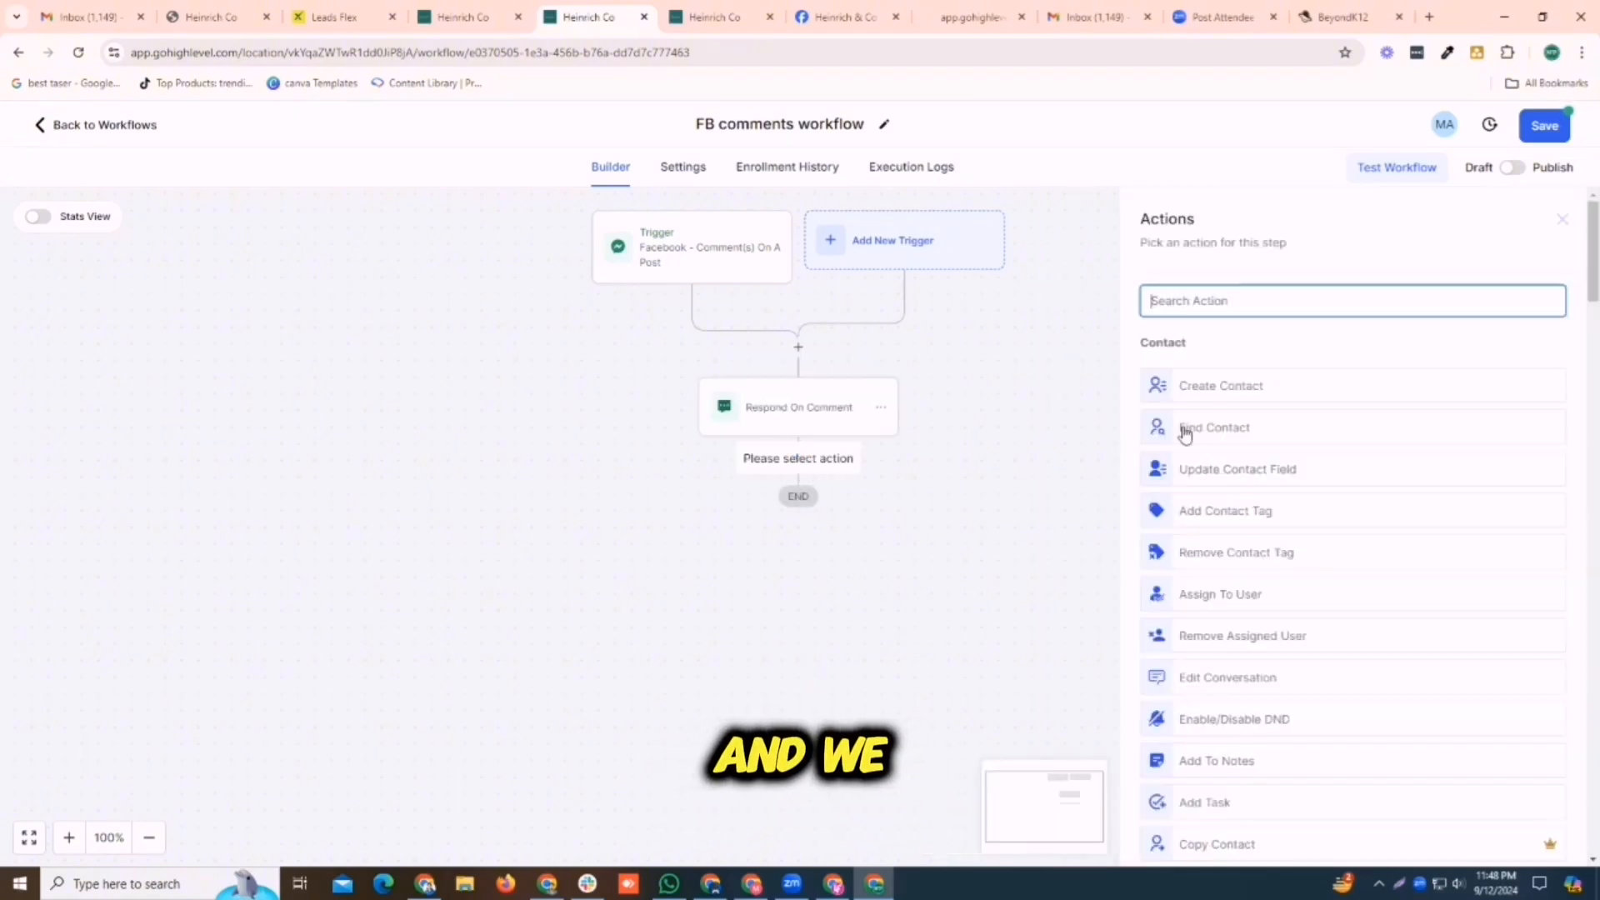
type("mess")
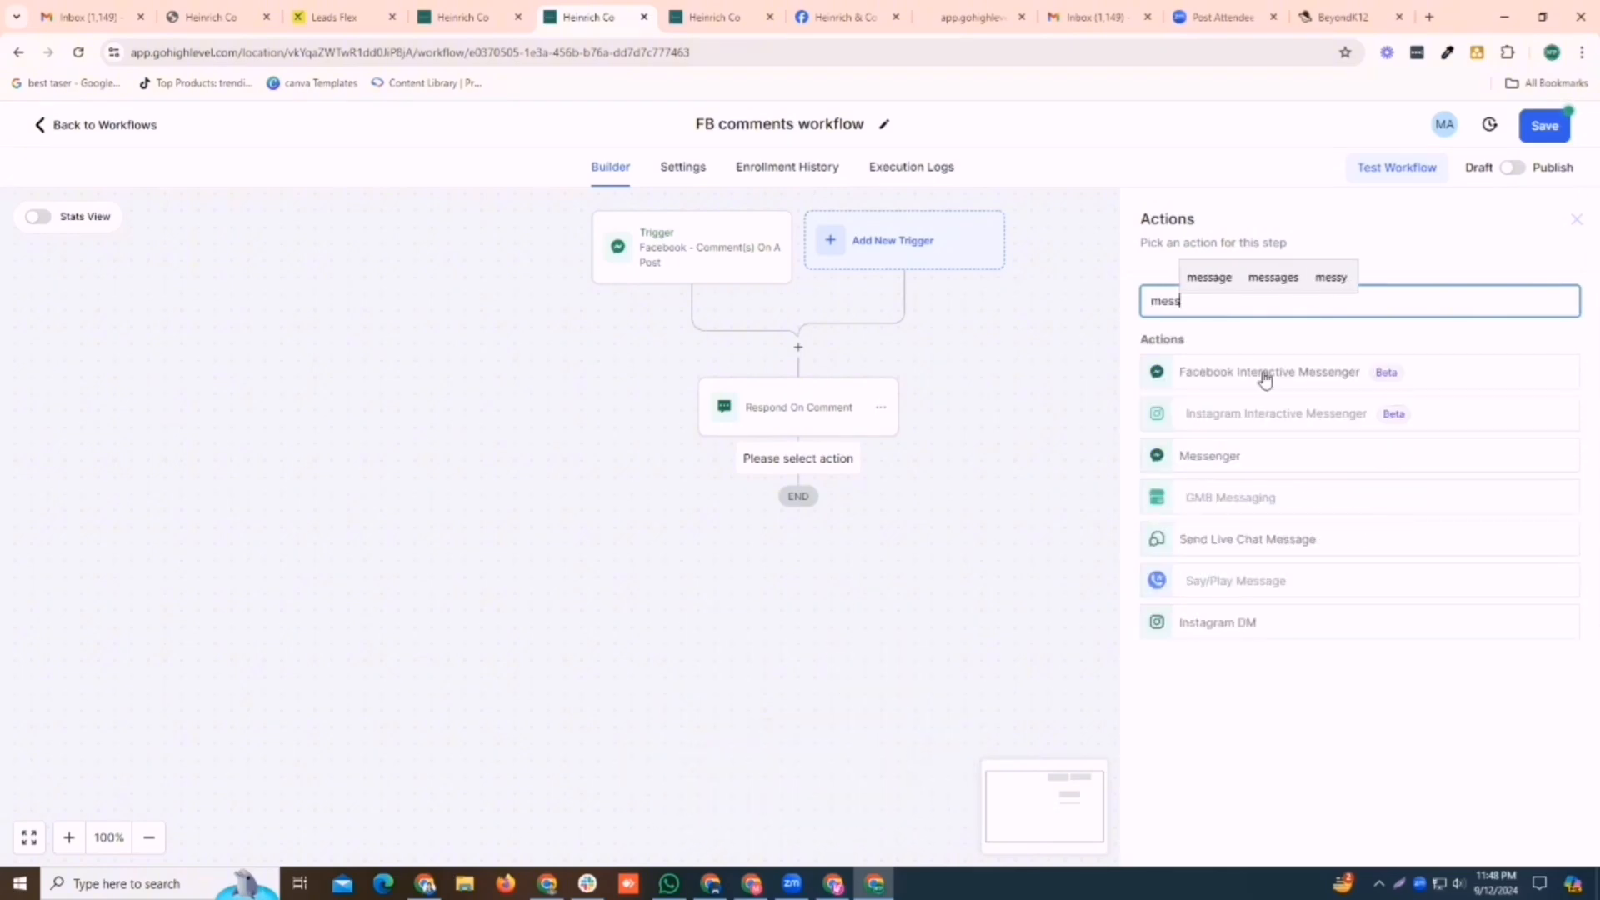
left_click(1338, 376)
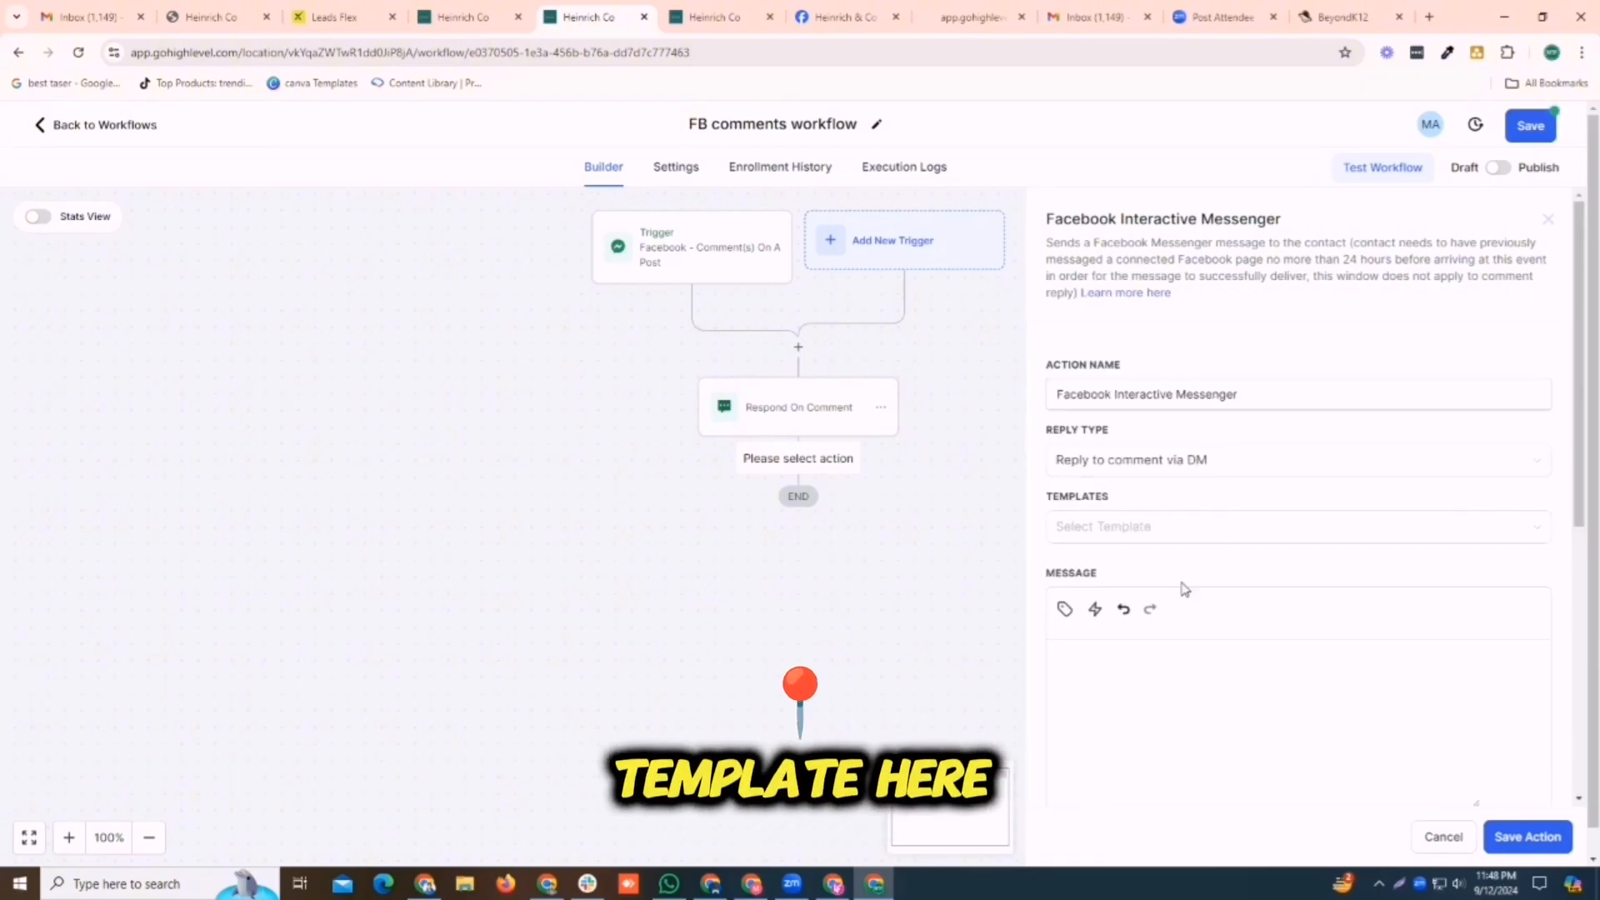
Write the DM message "Thanks for comment if you are interested in our services please let us know," with "thanks" two lines below, and save the action
left_click(1132, 656)
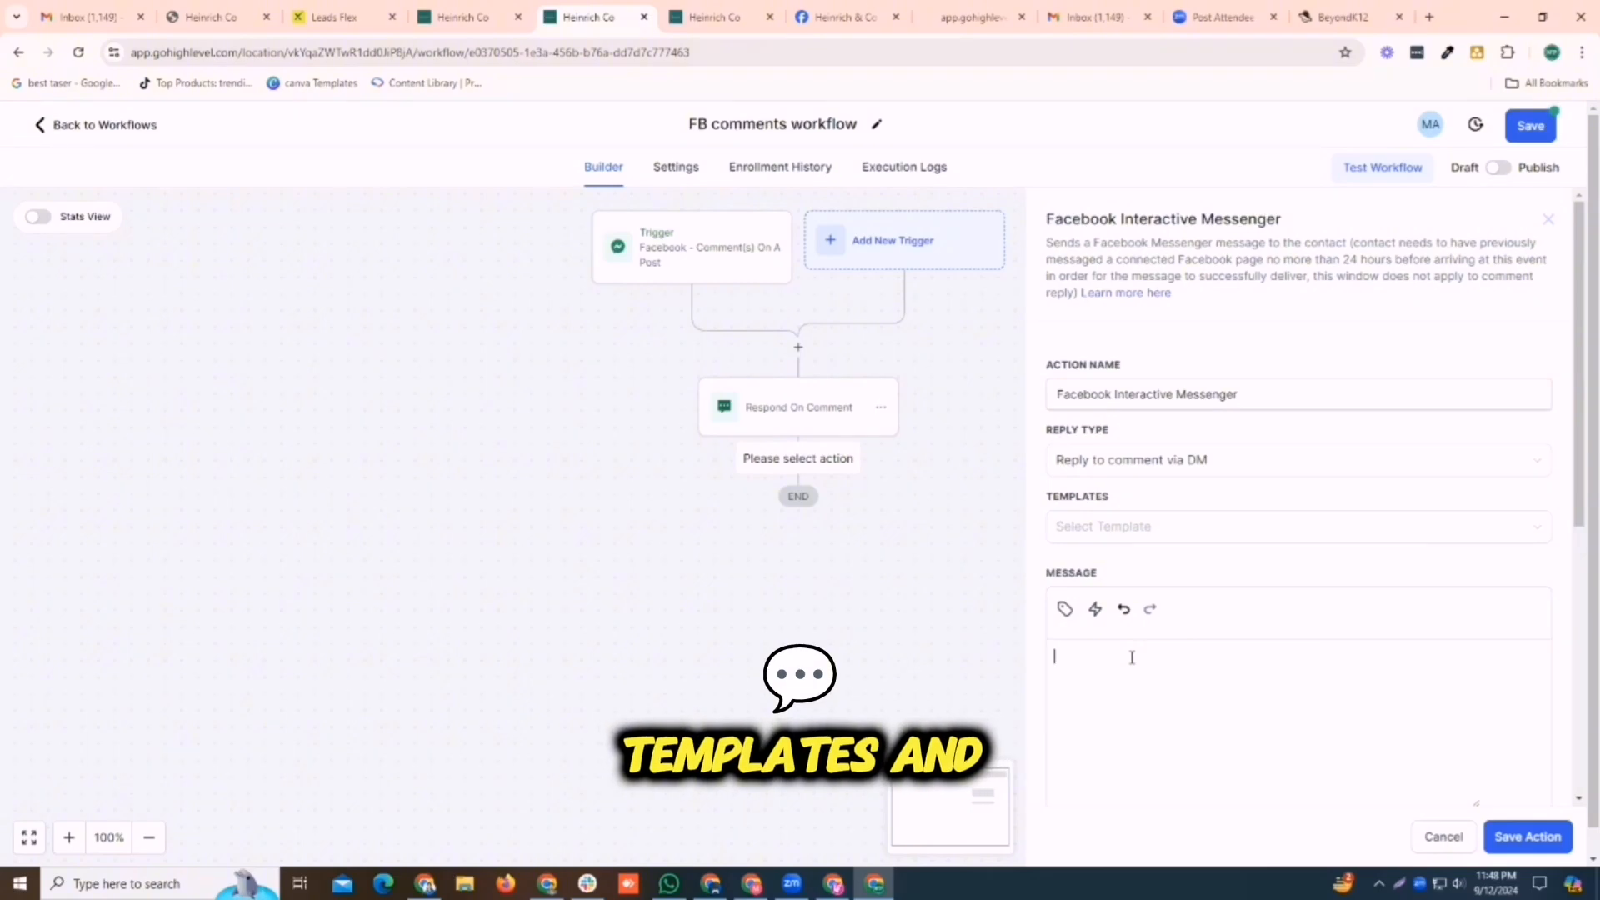
type("T")
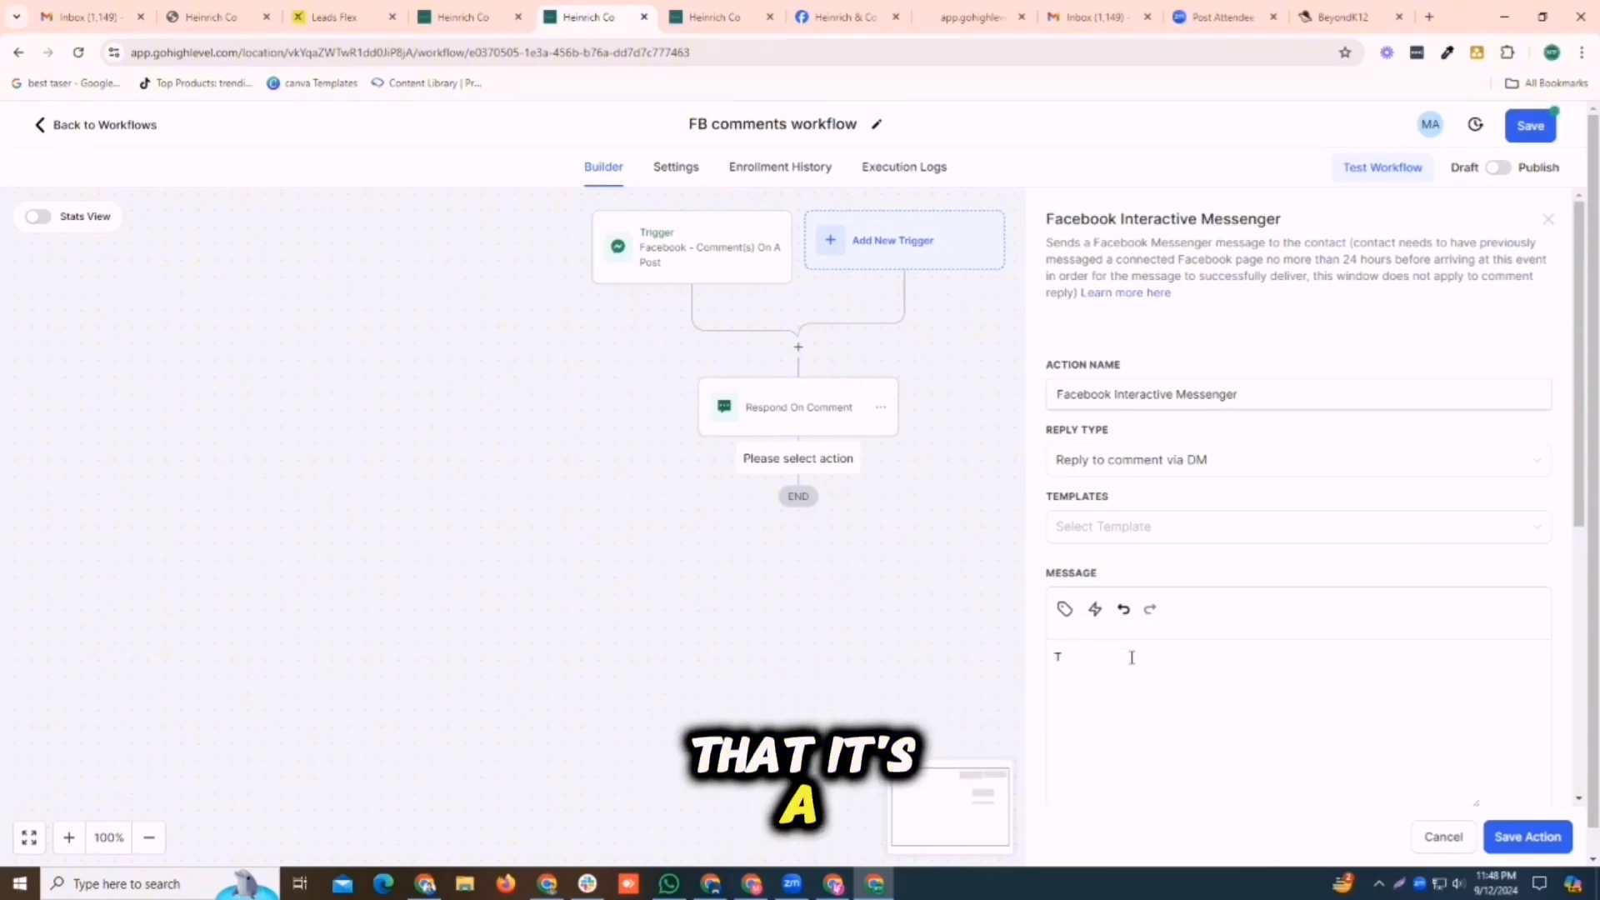
type("Esnks d")
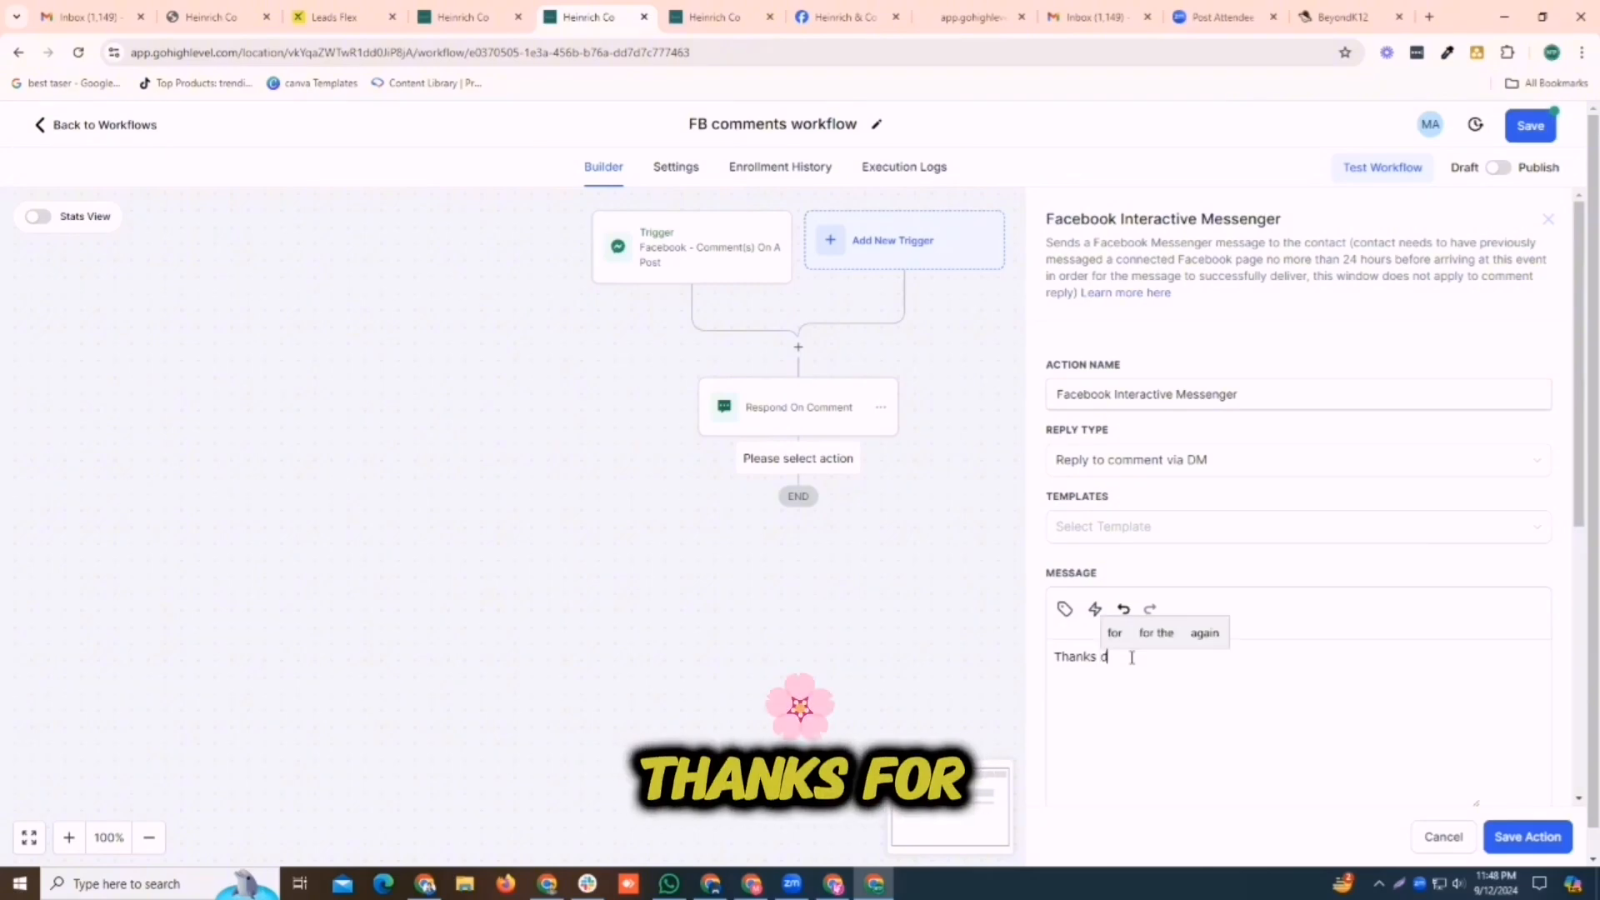
type("oor comment")
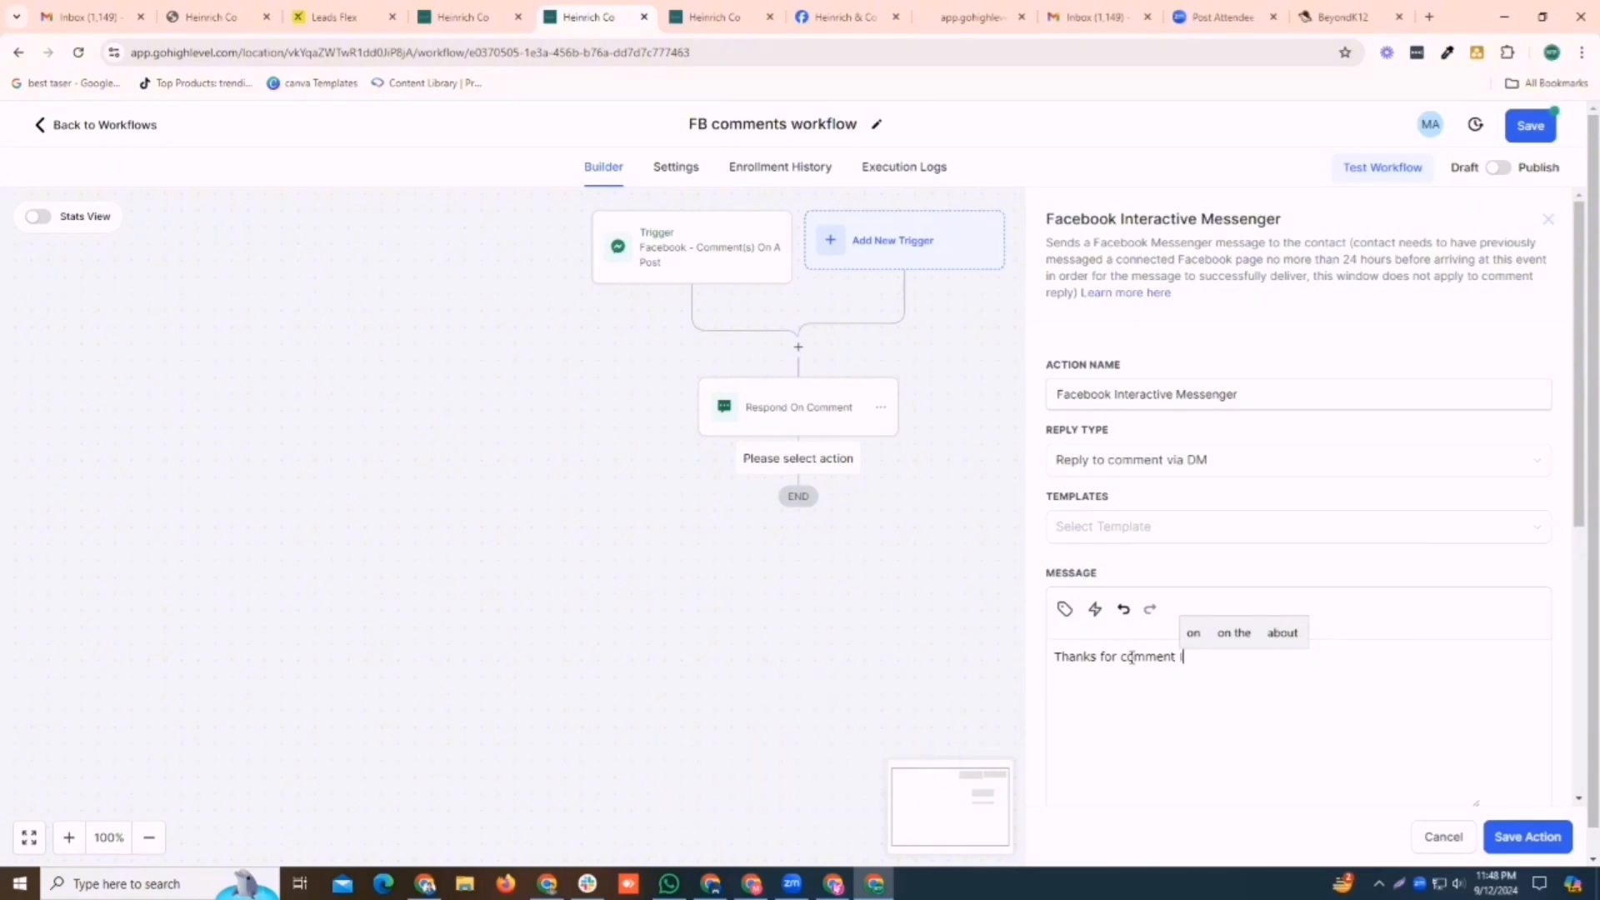
type(" if you ")
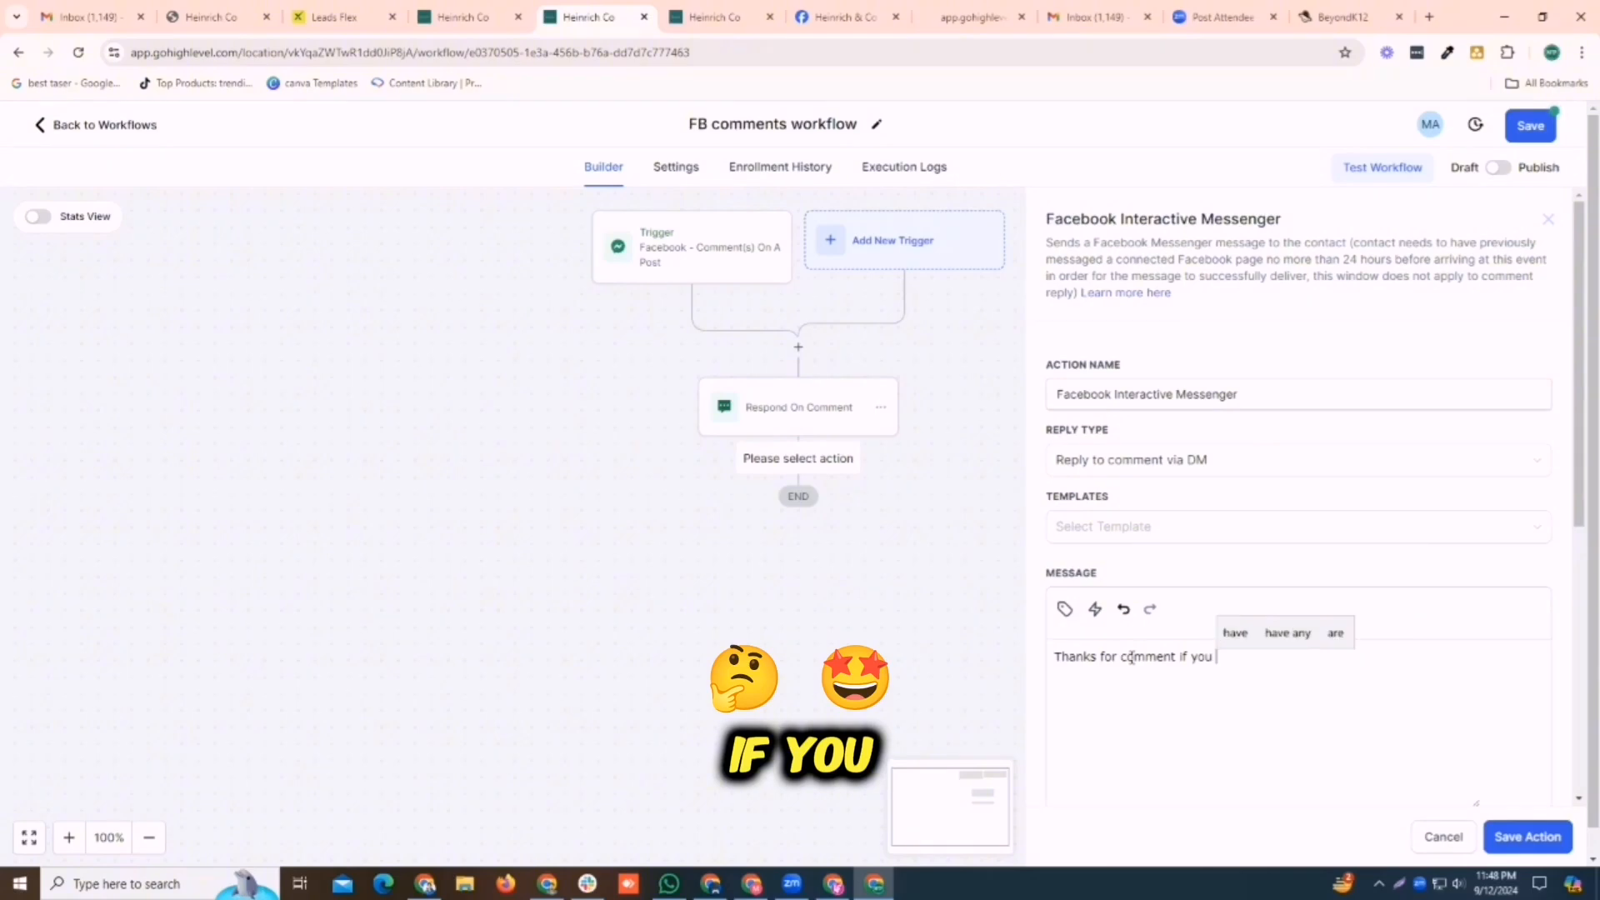
type("are intres")
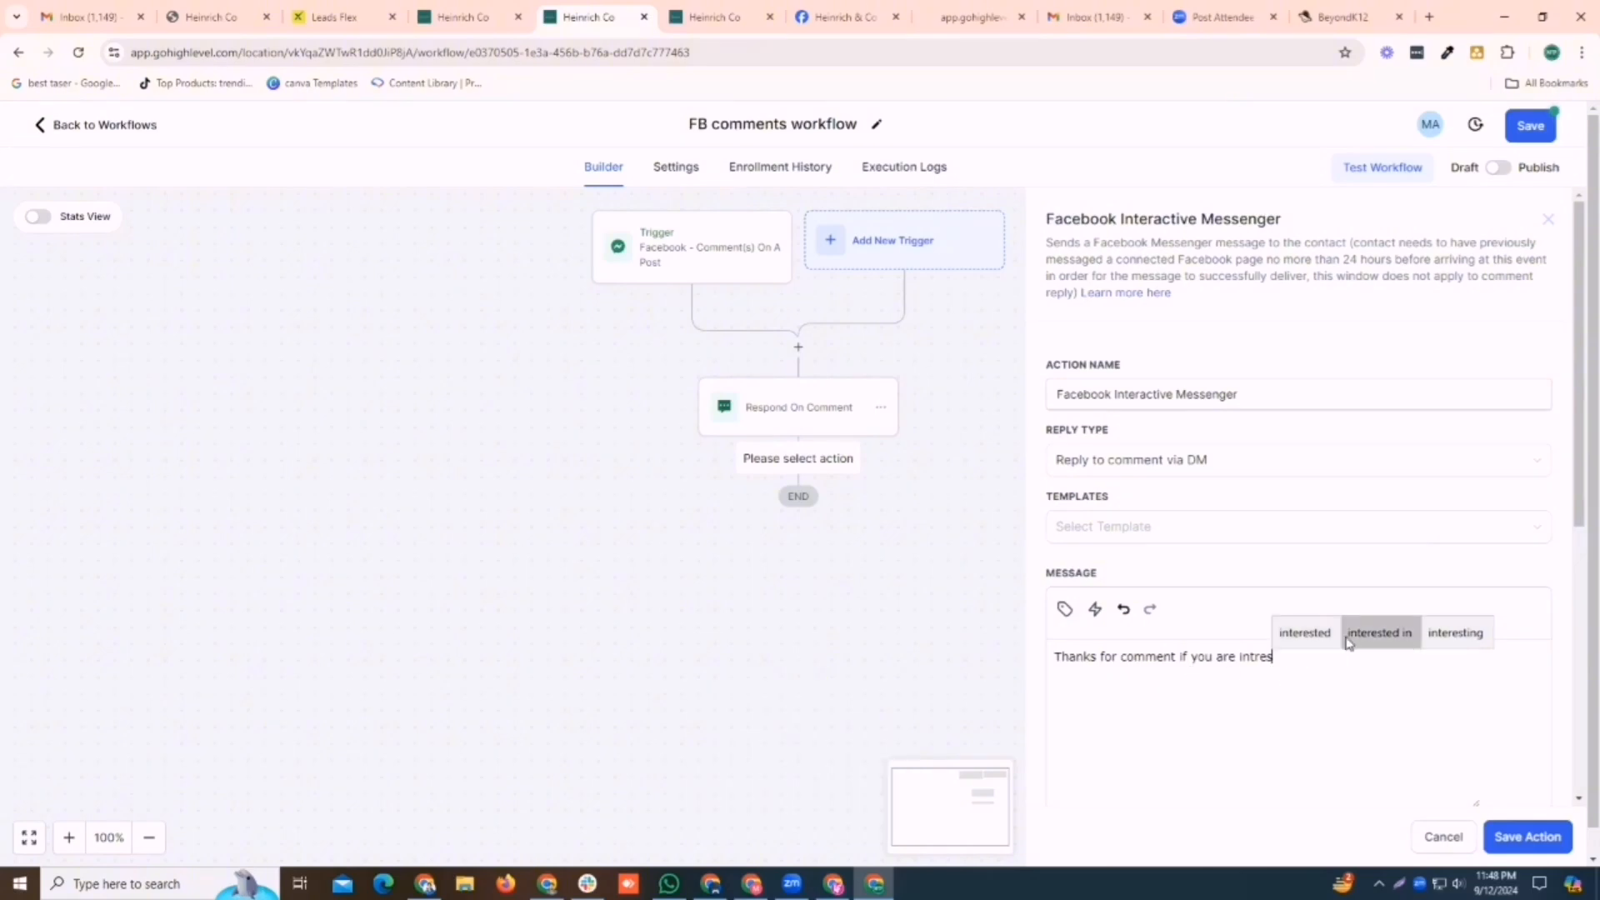
left_click(1370, 633)
type("ou")
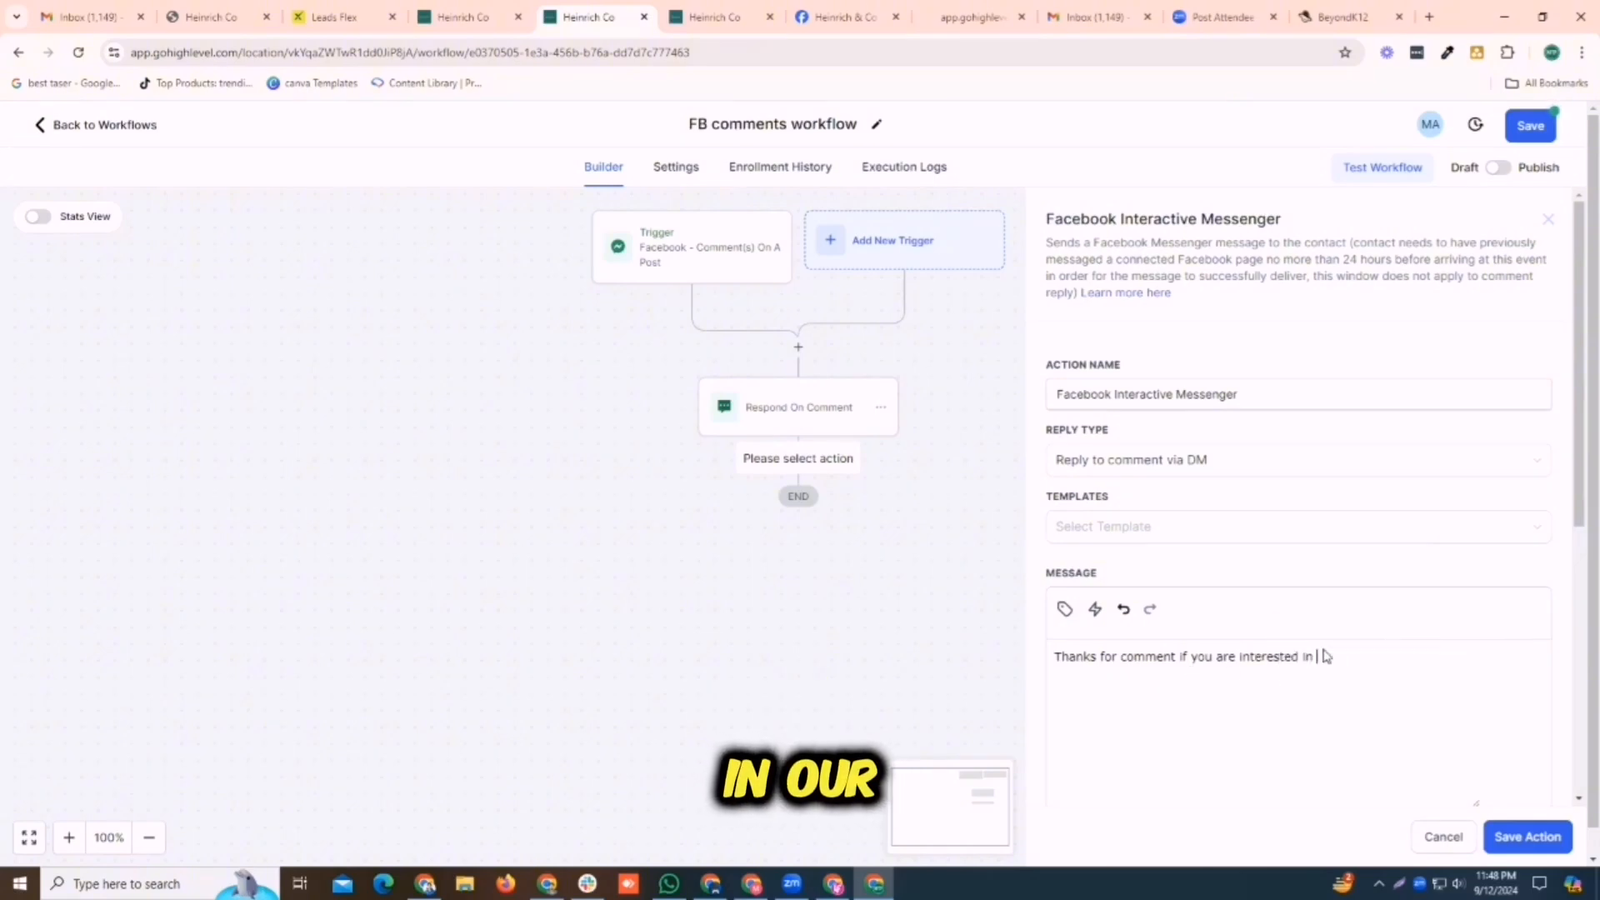
type("r")
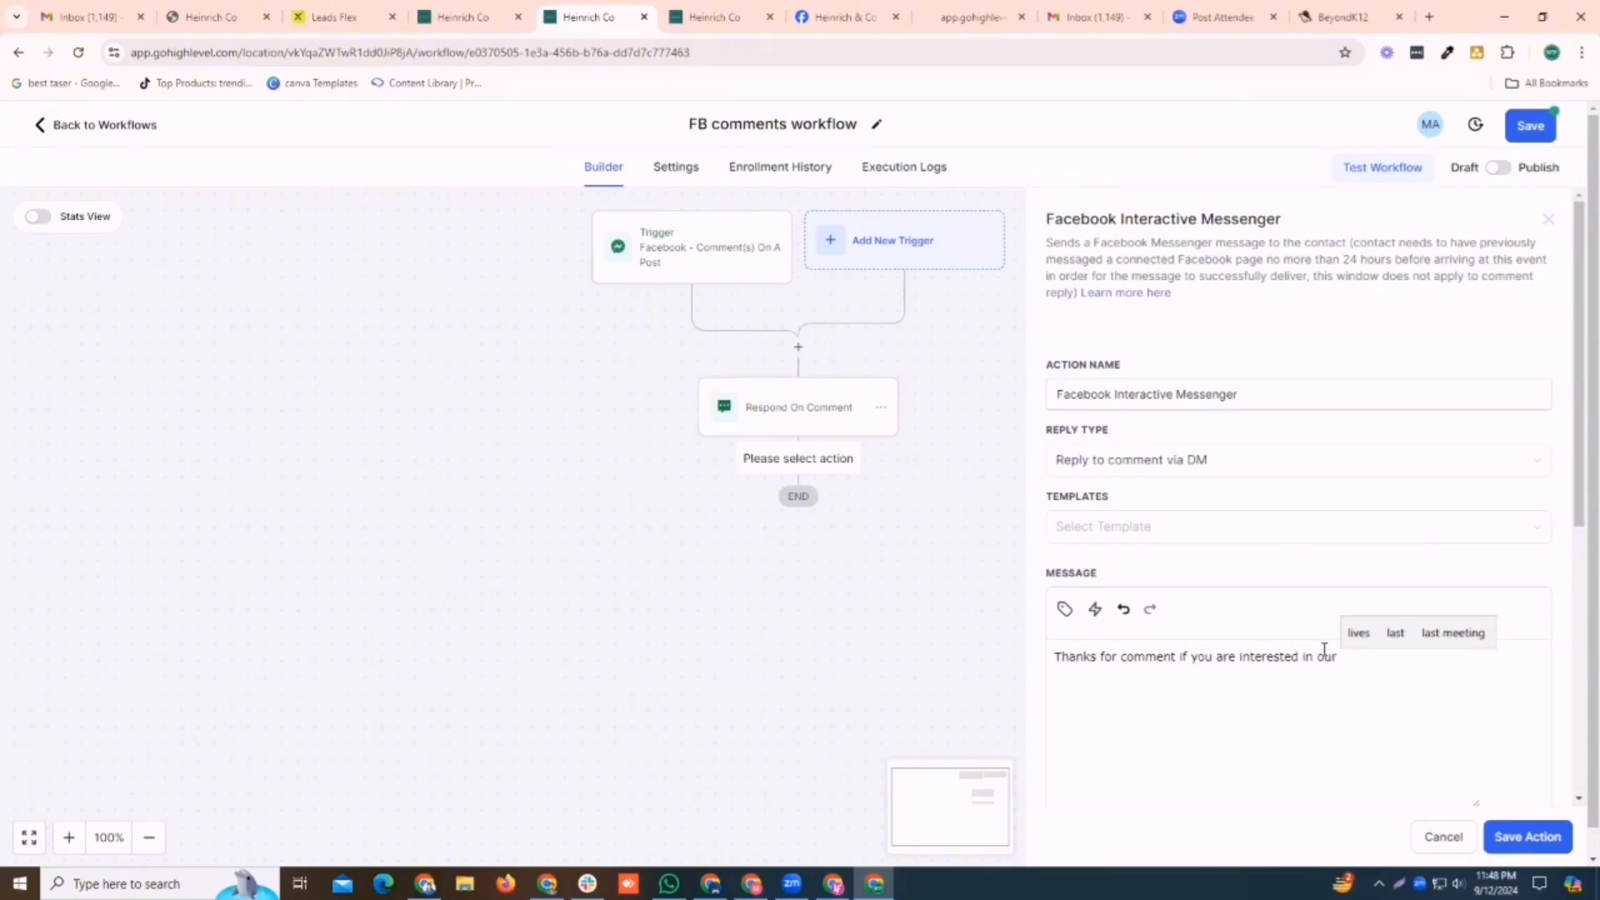
type(" servi")
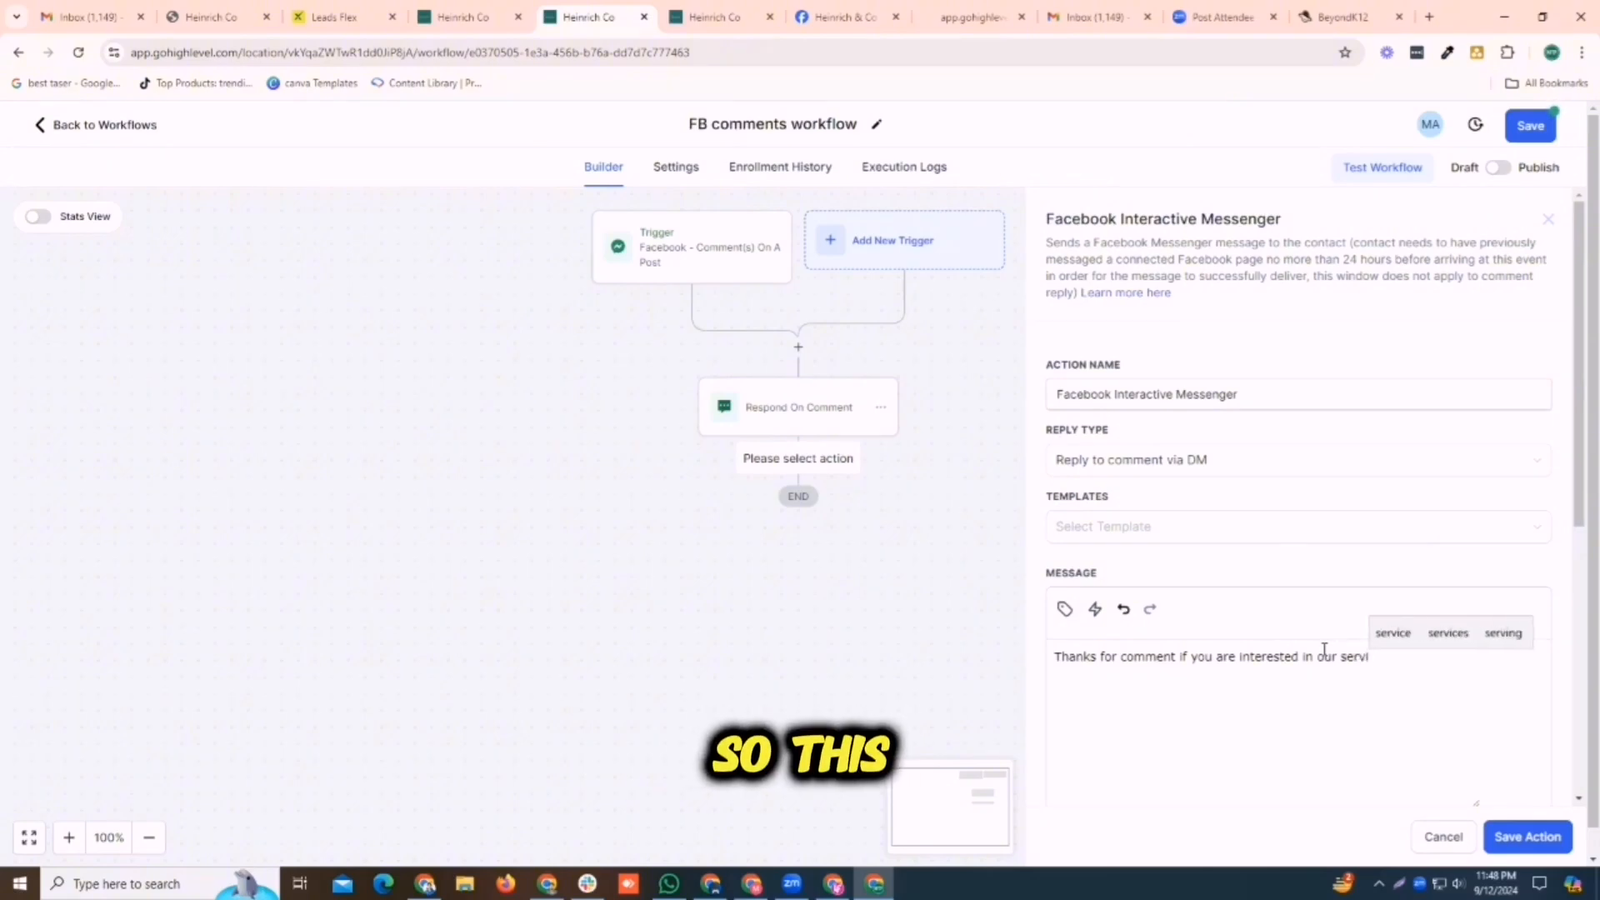
left_click(1450, 634)
type("p")
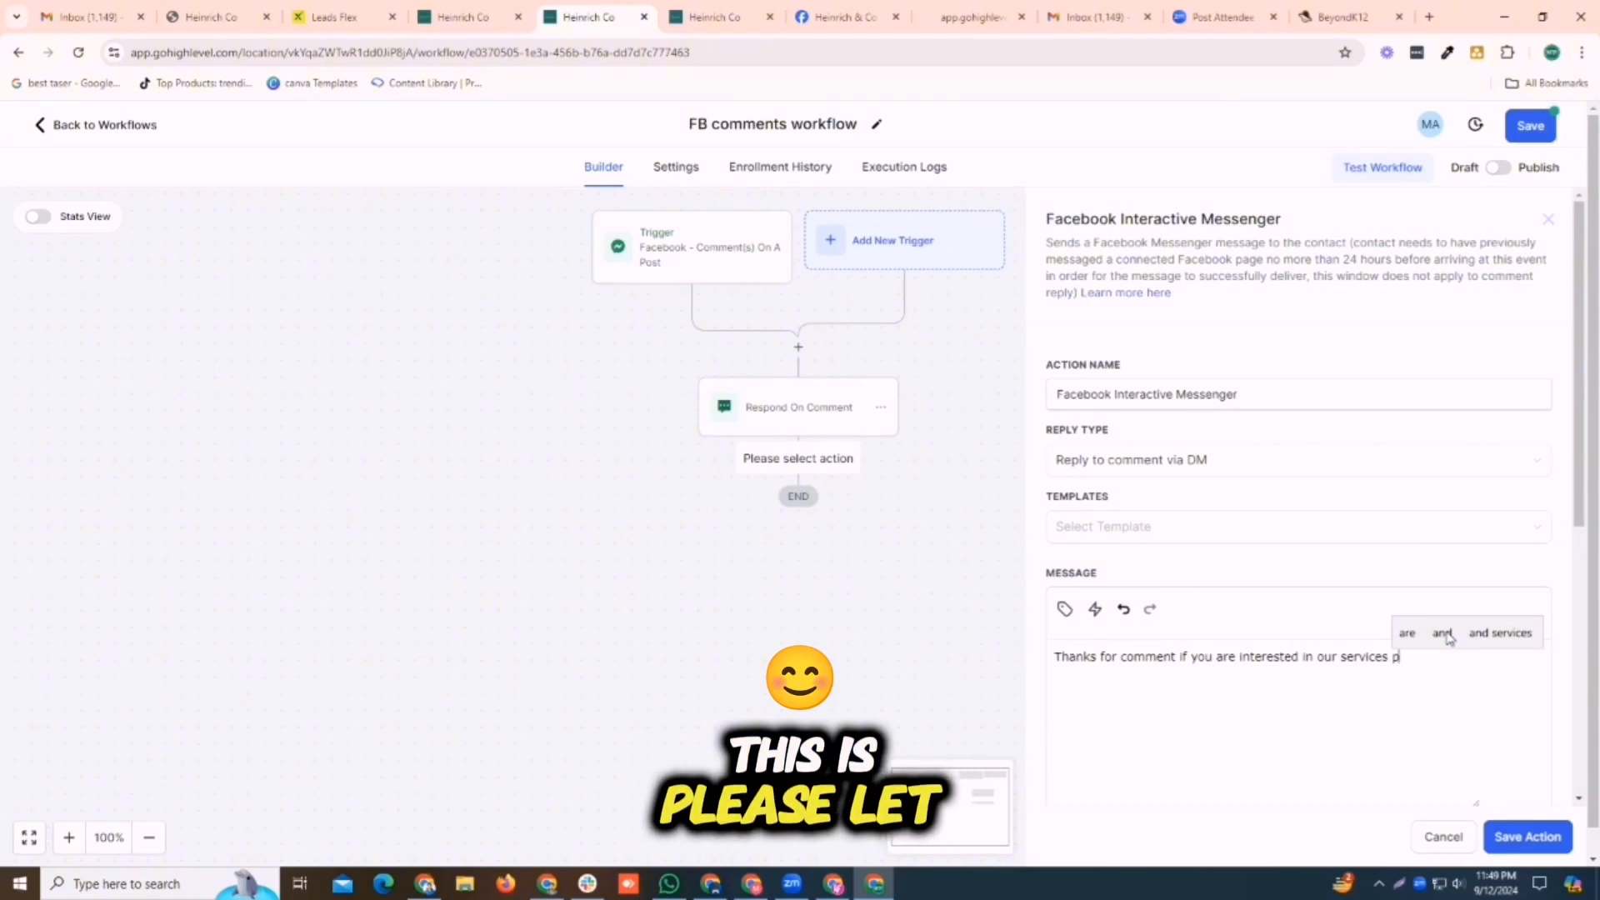
type("lease let ")
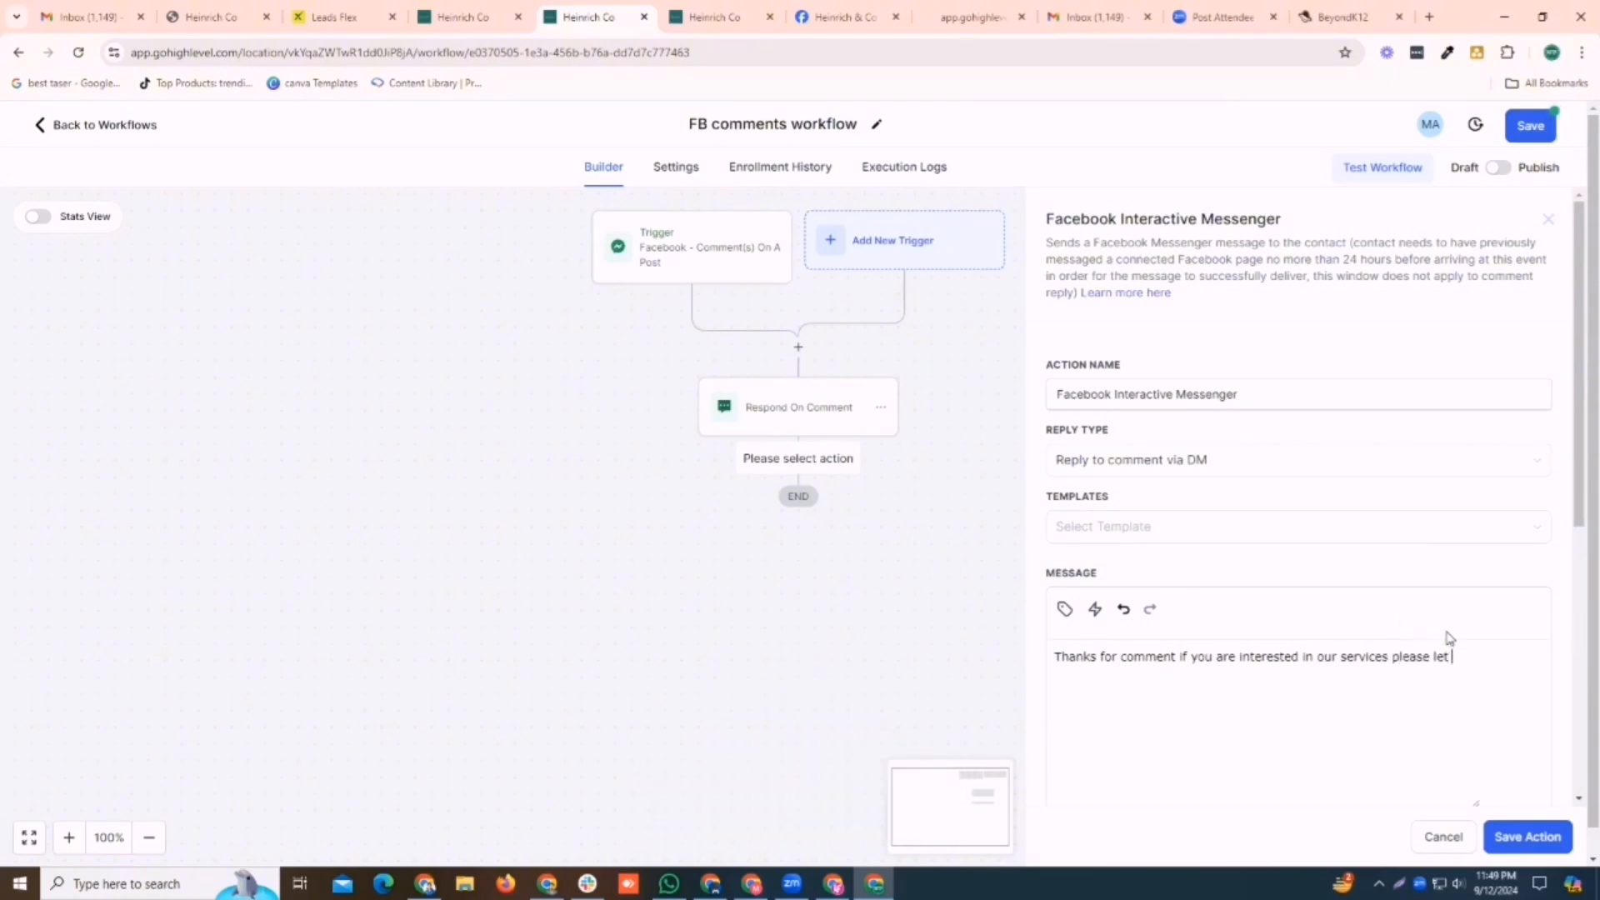
type("us know")
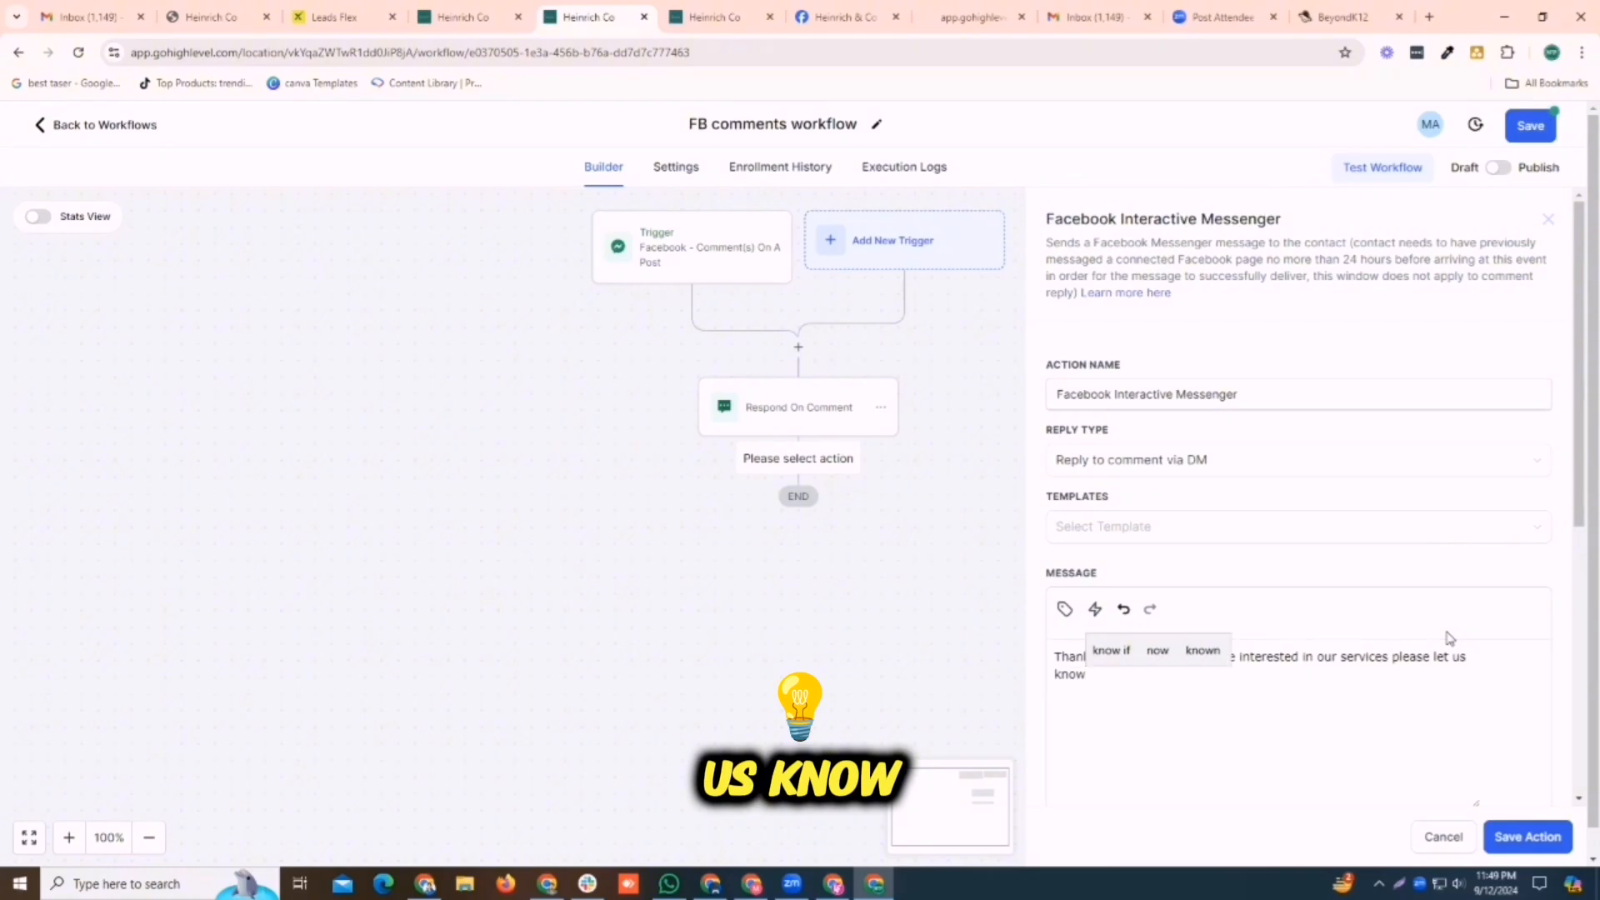
type(".")
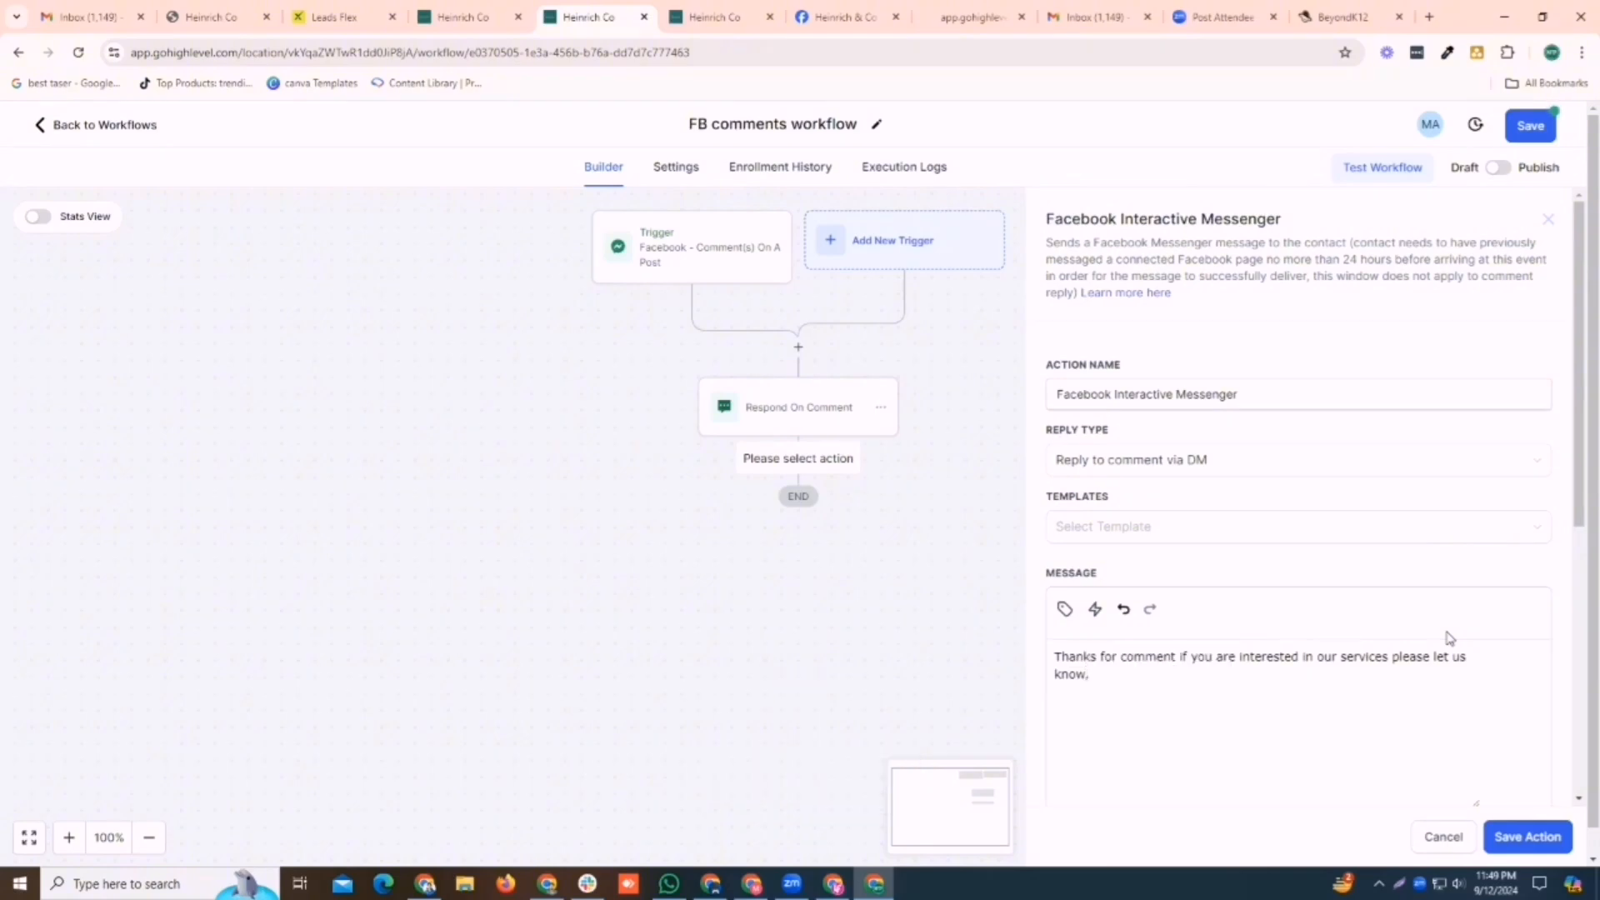
type("ks")
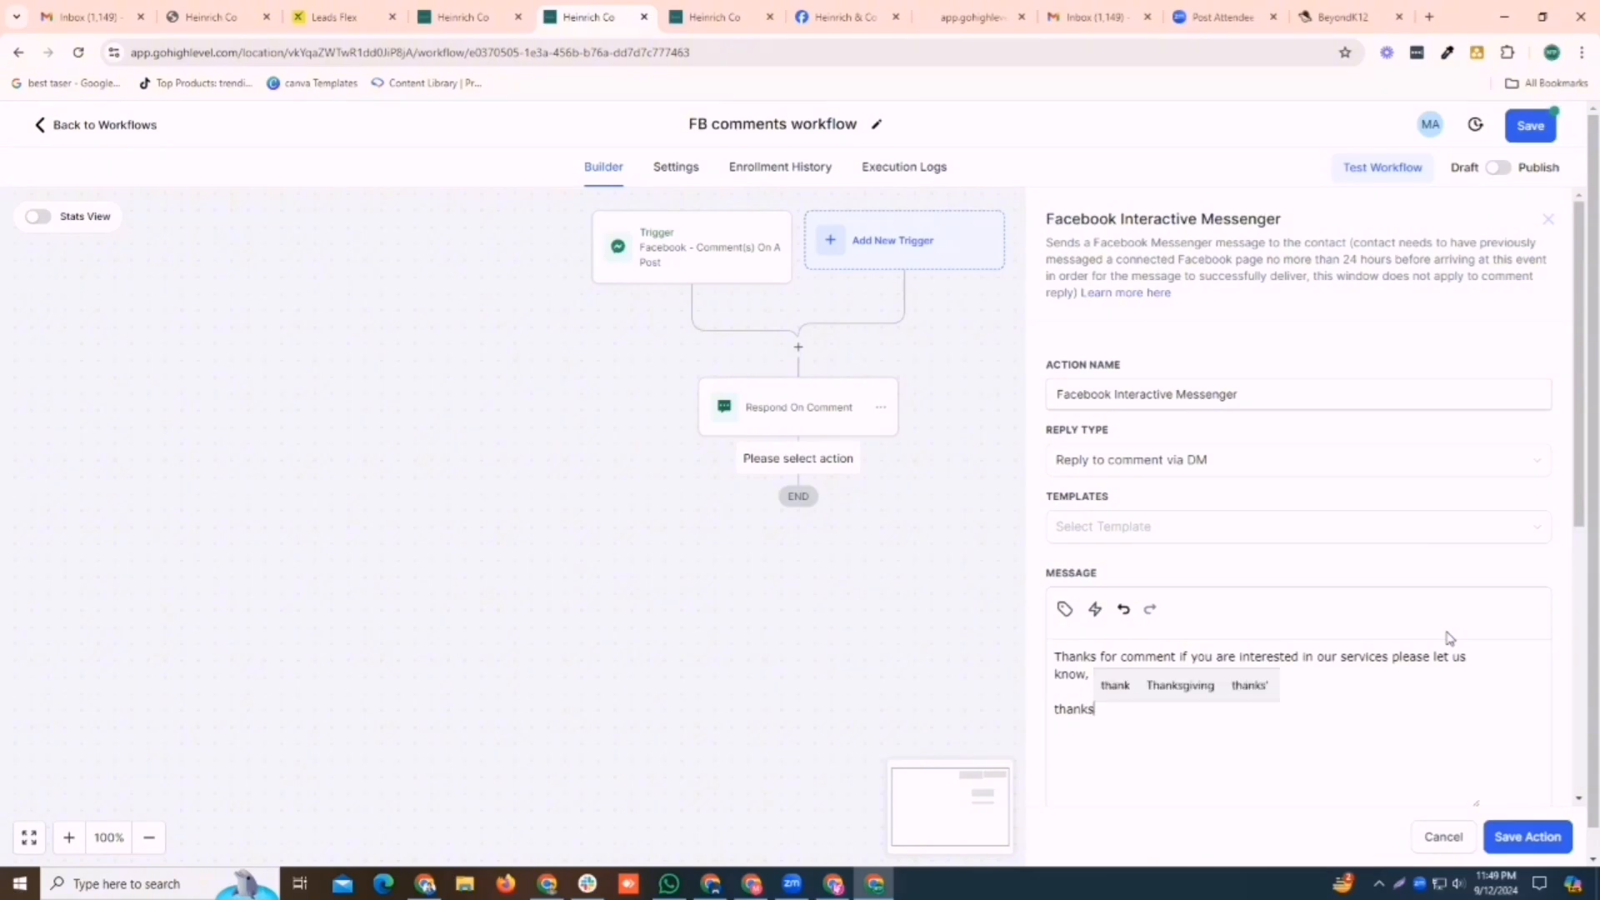
left_click(1534, 837)
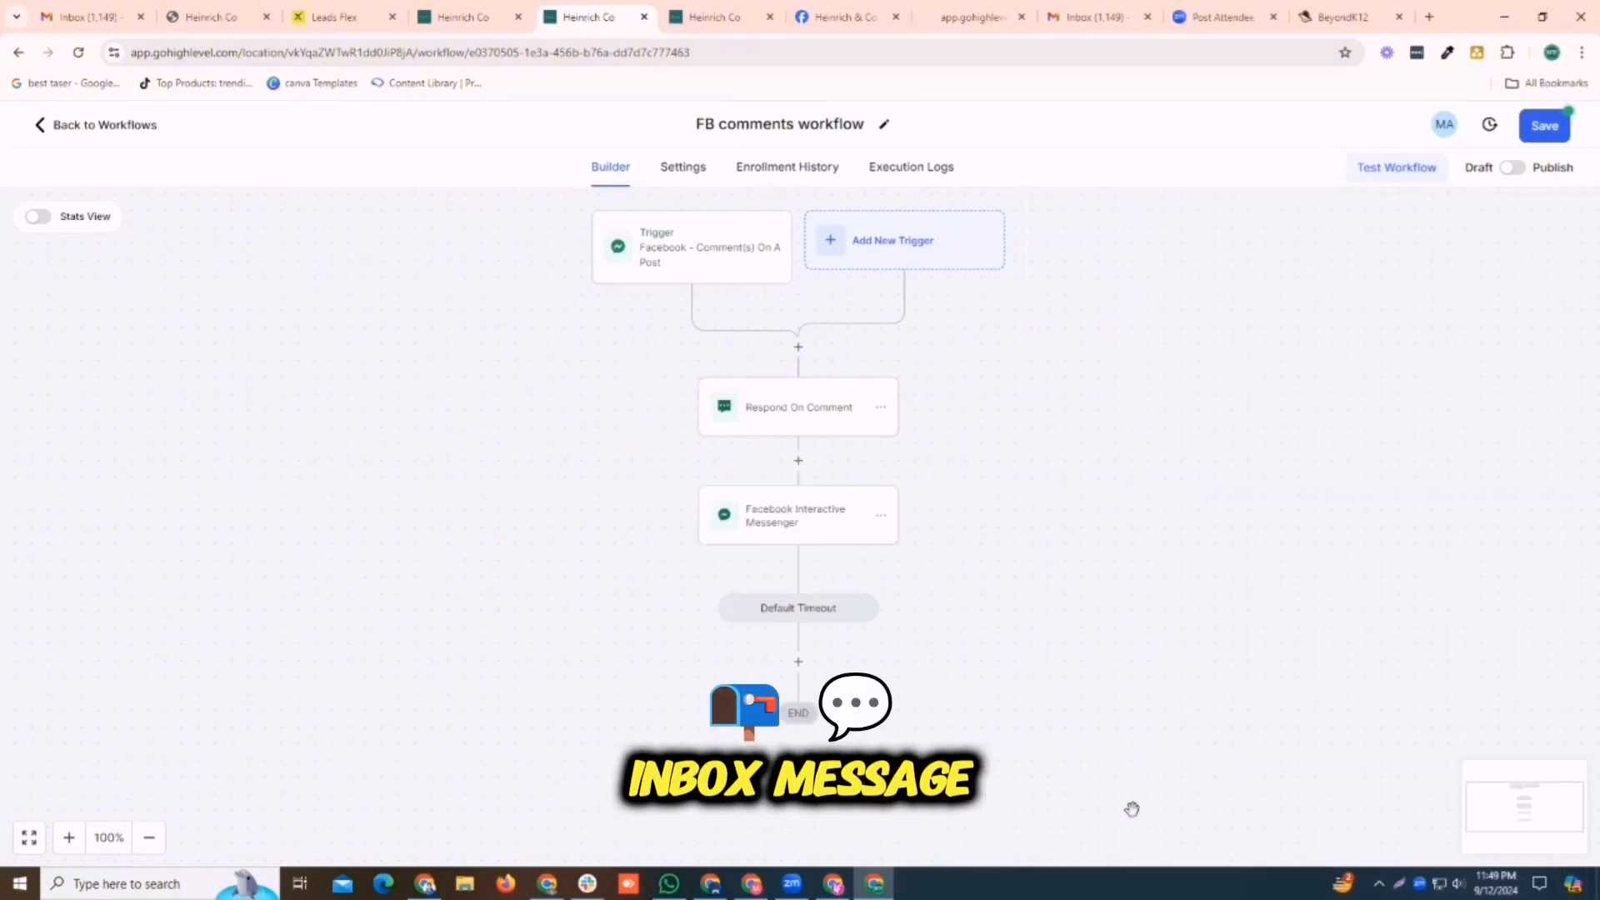
Switch the FB comments workflow from draft to published and save it
left_click(1513, 167)
left_click(1547, 125)
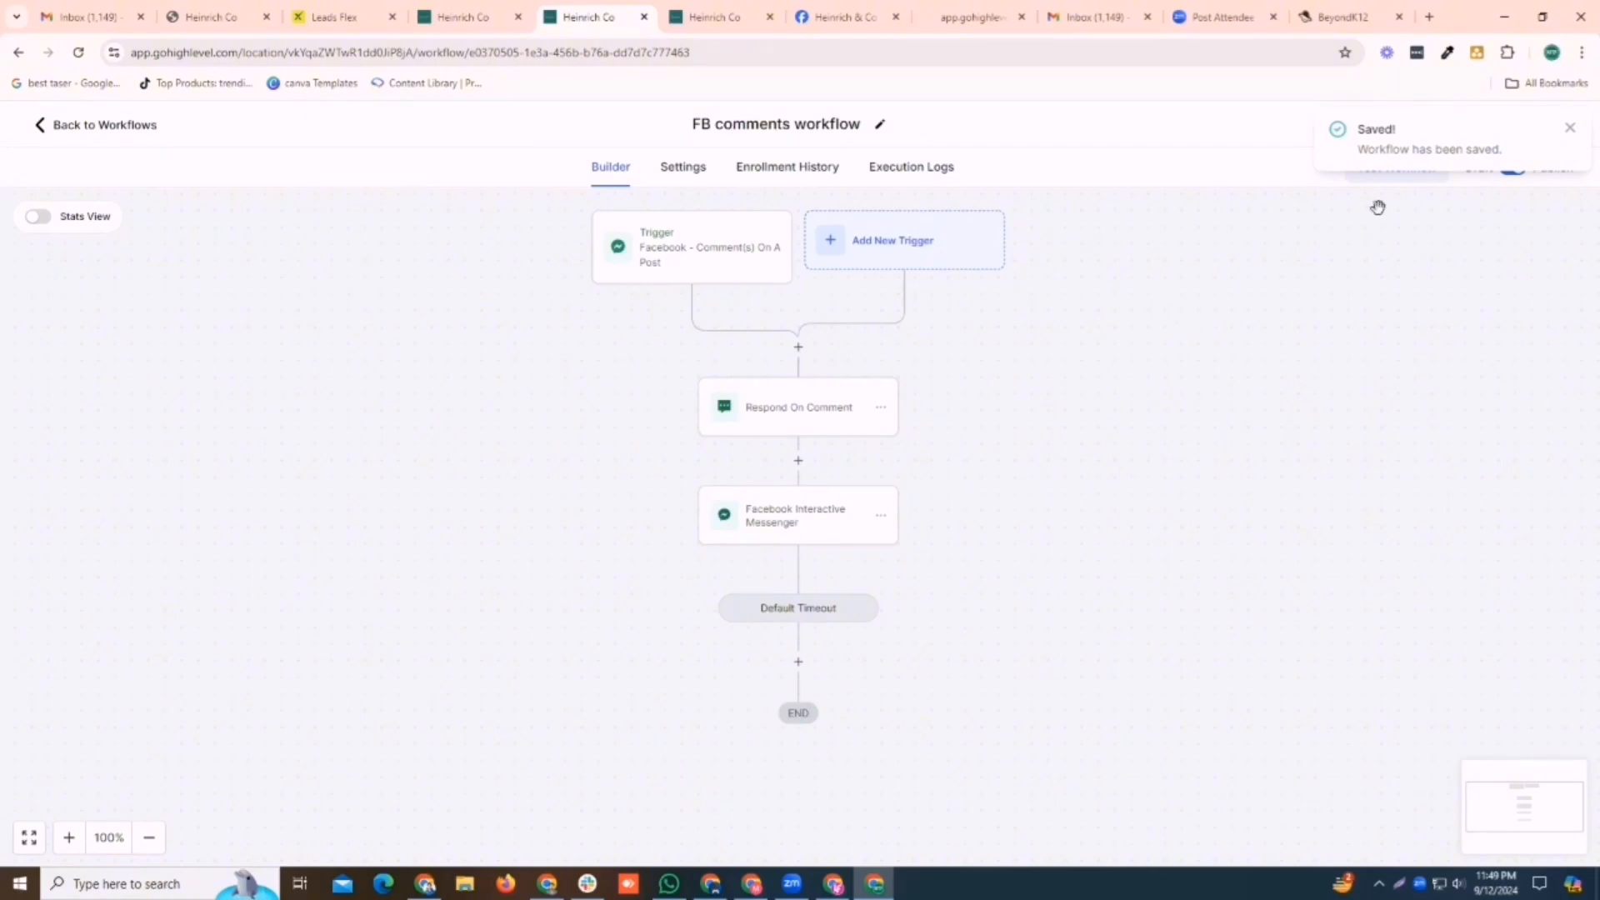
Open the Facebook post chosen in the Facebook - Comment(s) On A Post trigger and switch to it on Facebook
left_click(728, 257)
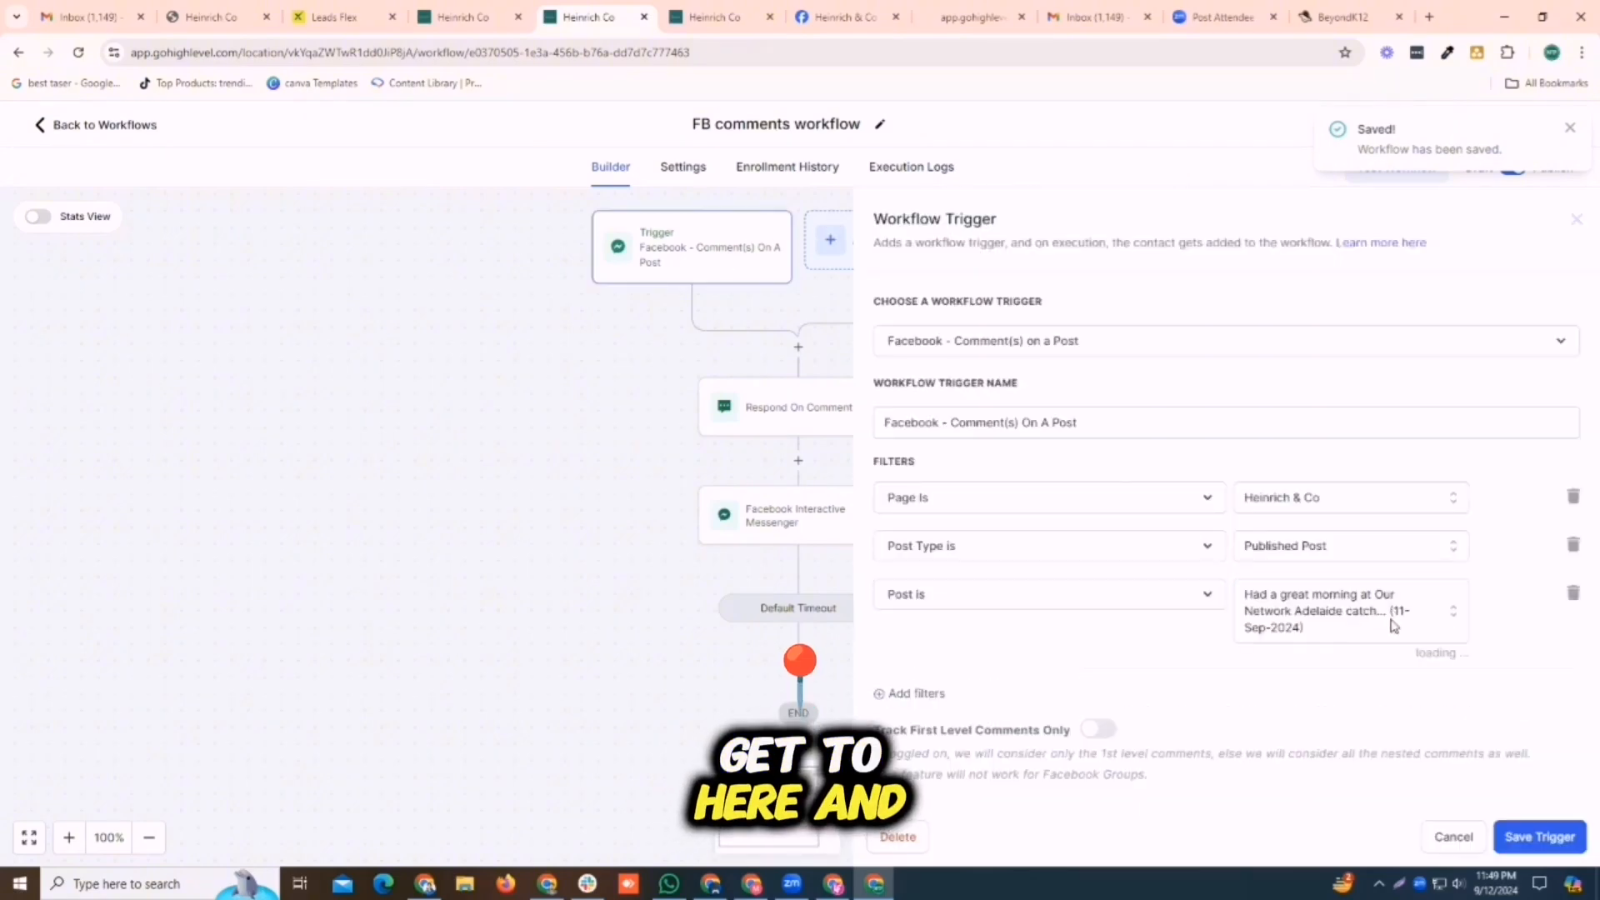
left_click(1425, 656)
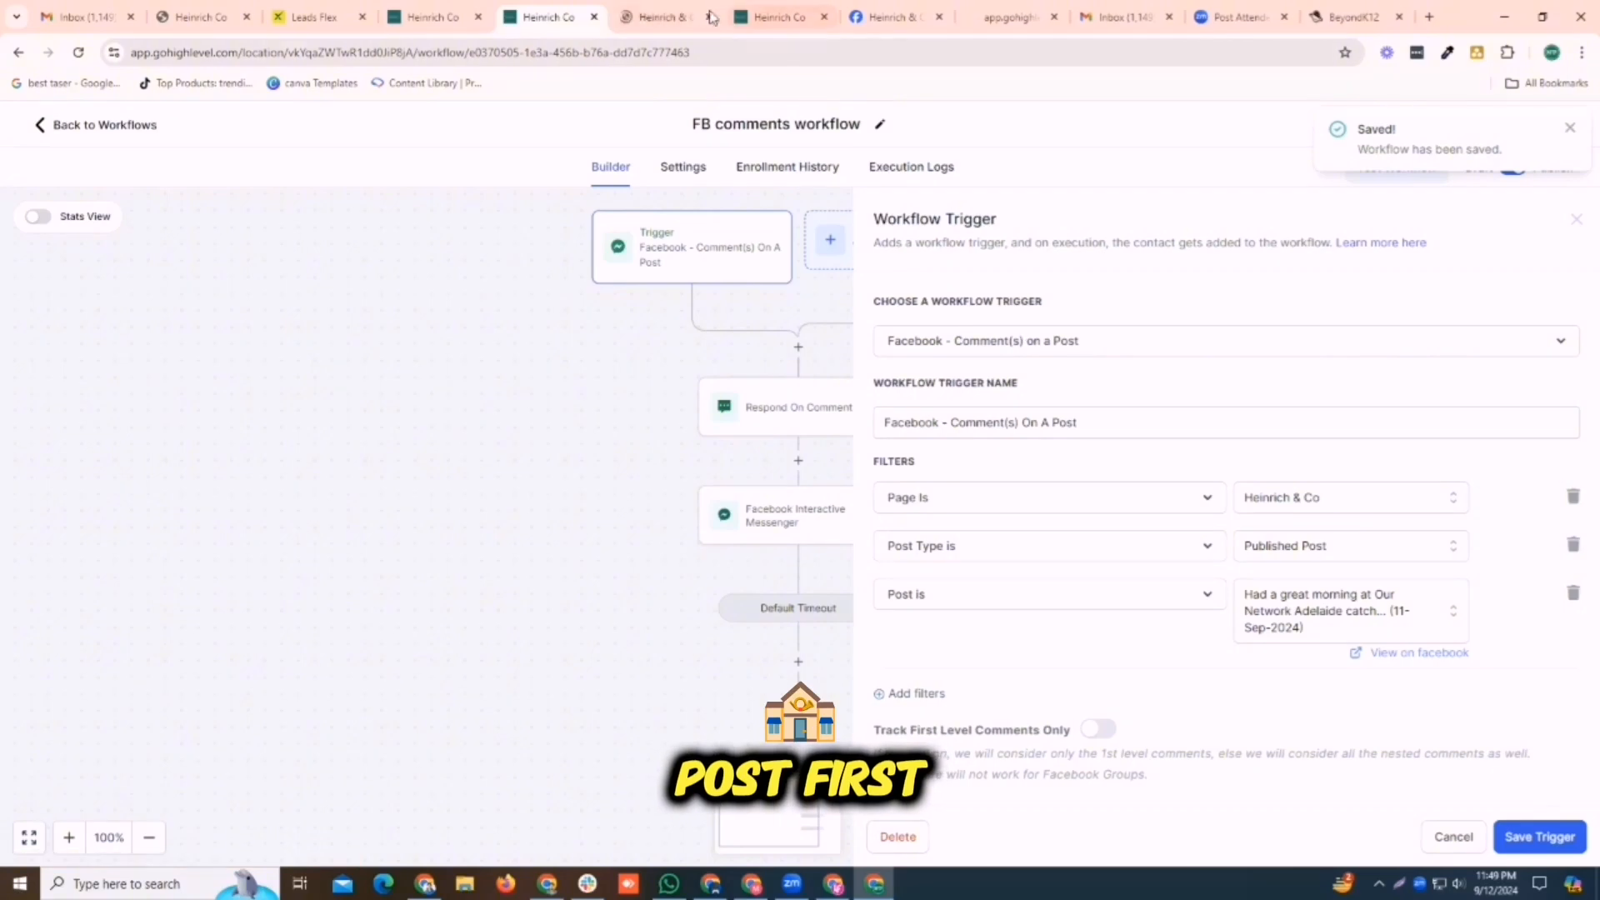
left_click(681, 6)
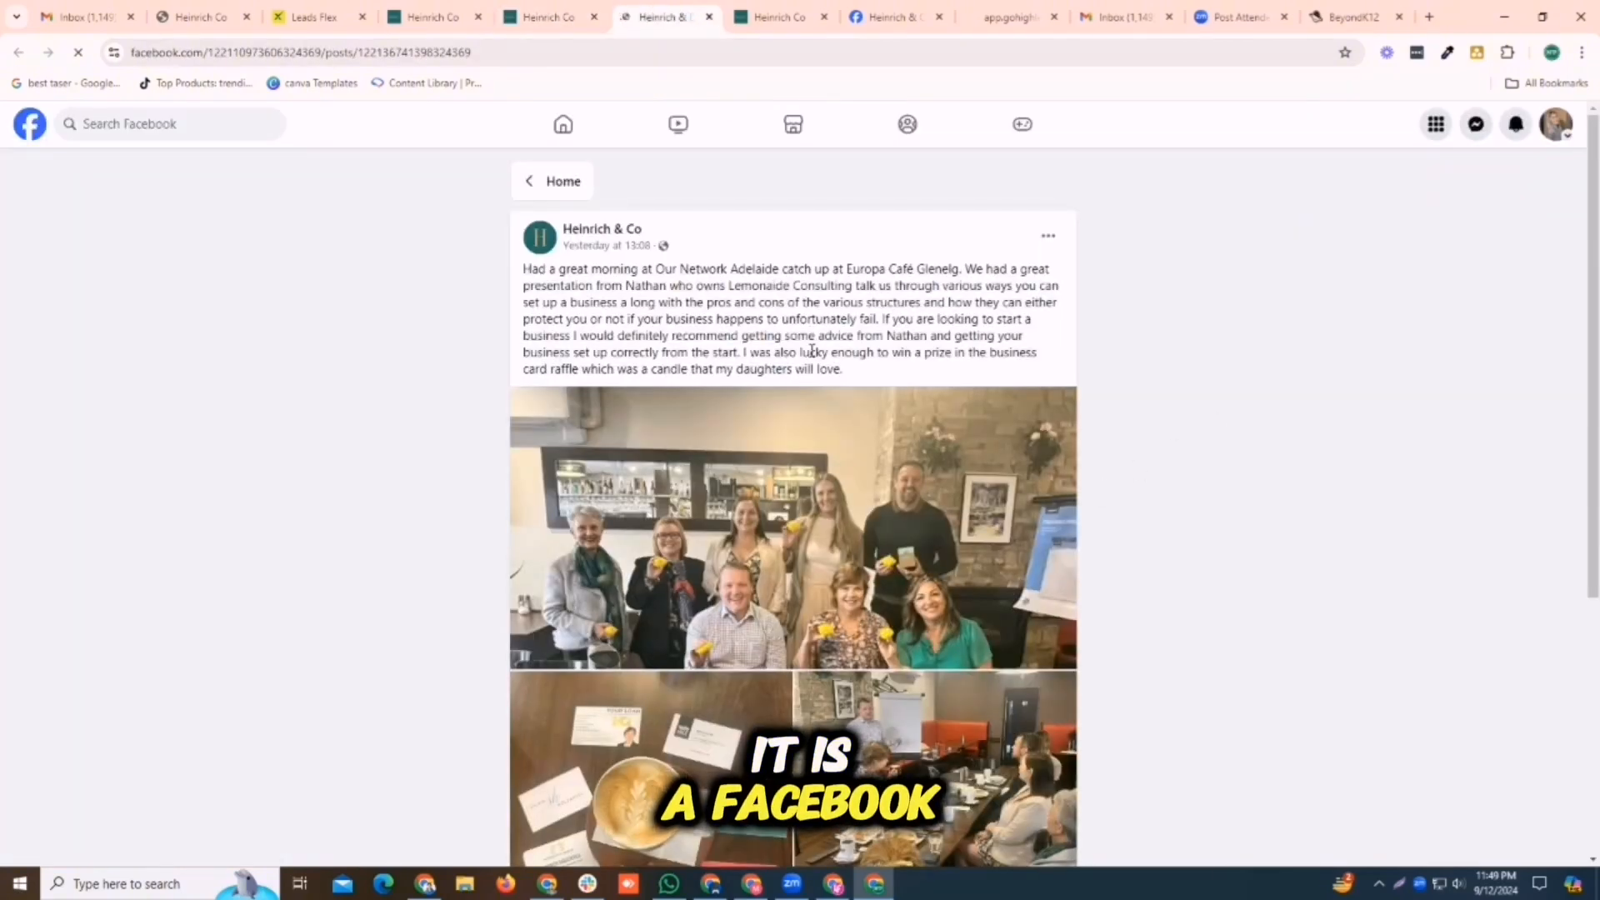
Post the test comment "how you can Help me" on the Heinrich & Co Facebook post
scroll(811, 347, "down", 5)
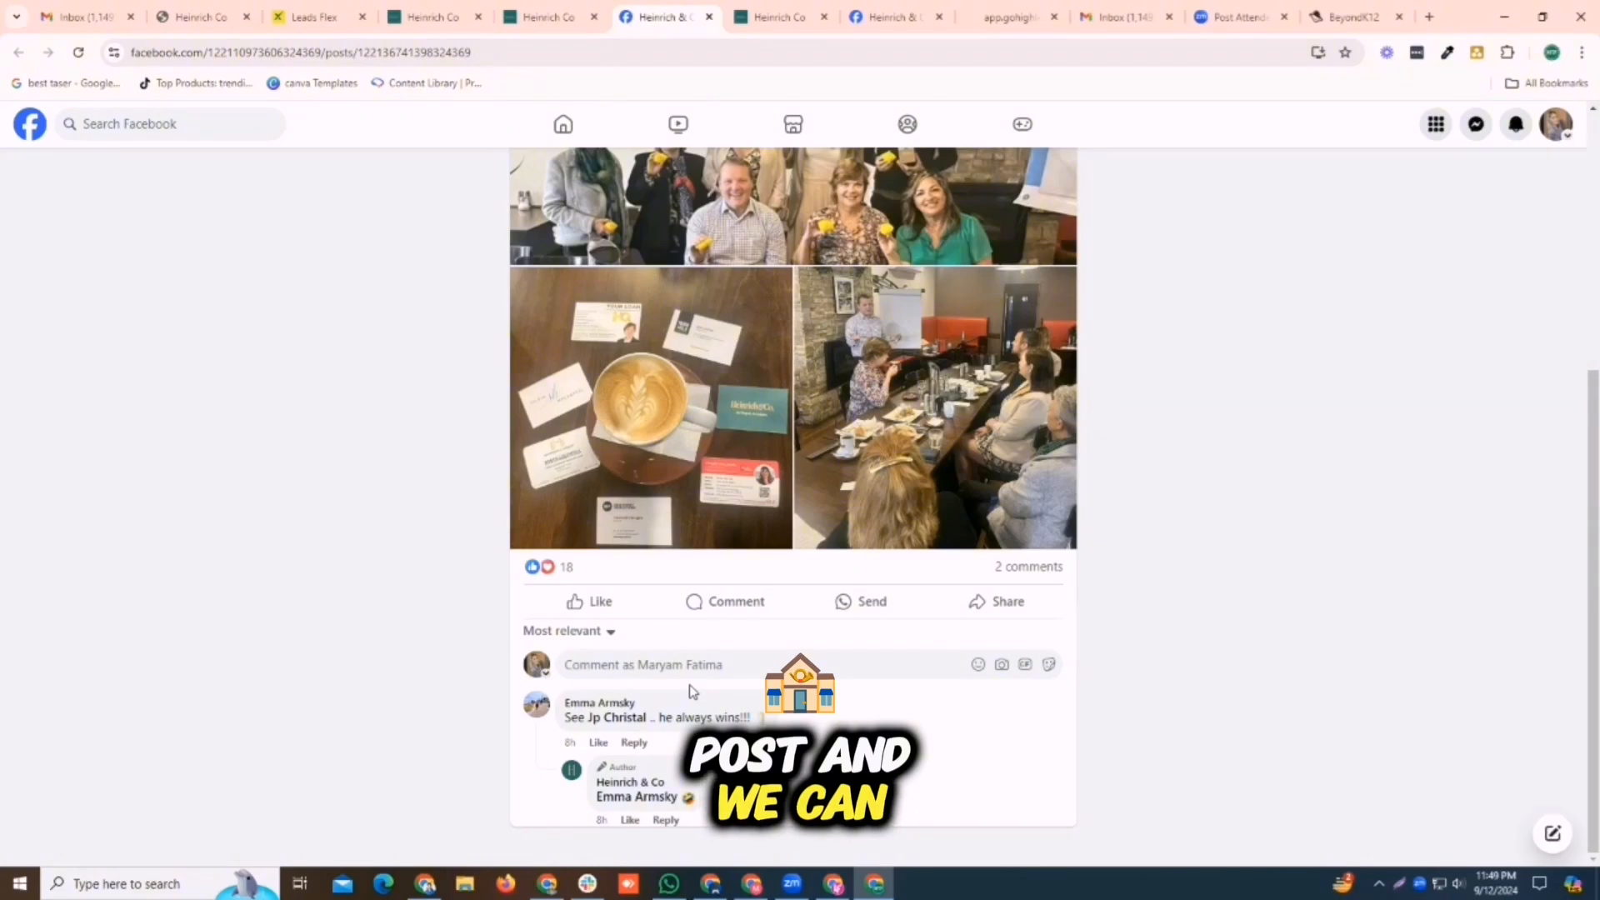
left_click(634, 667)
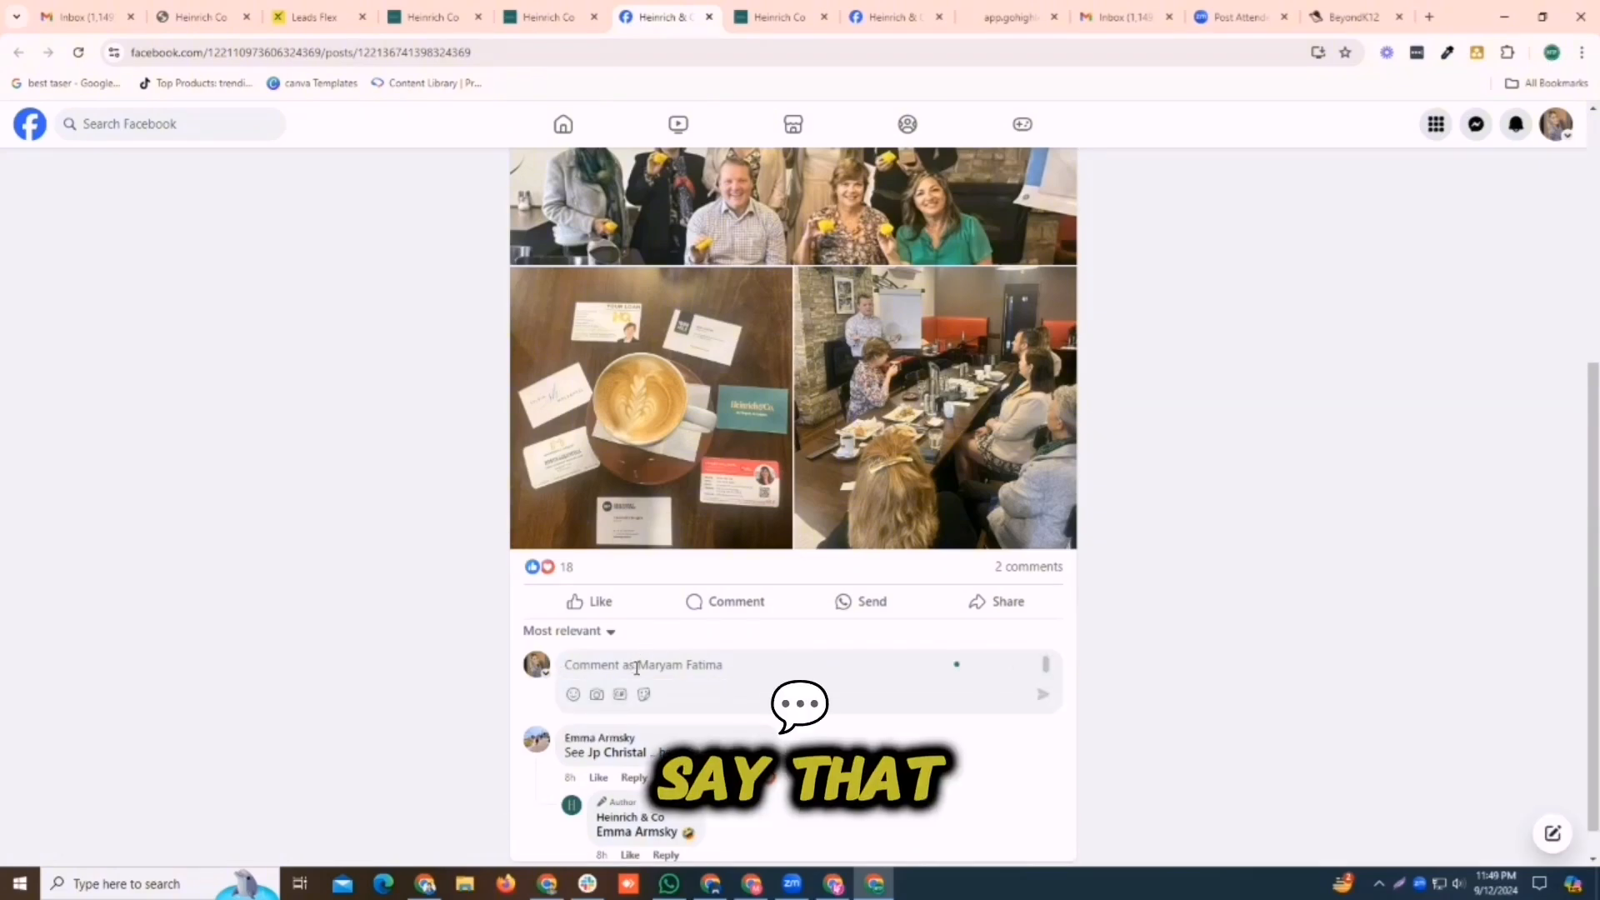
type("Test")
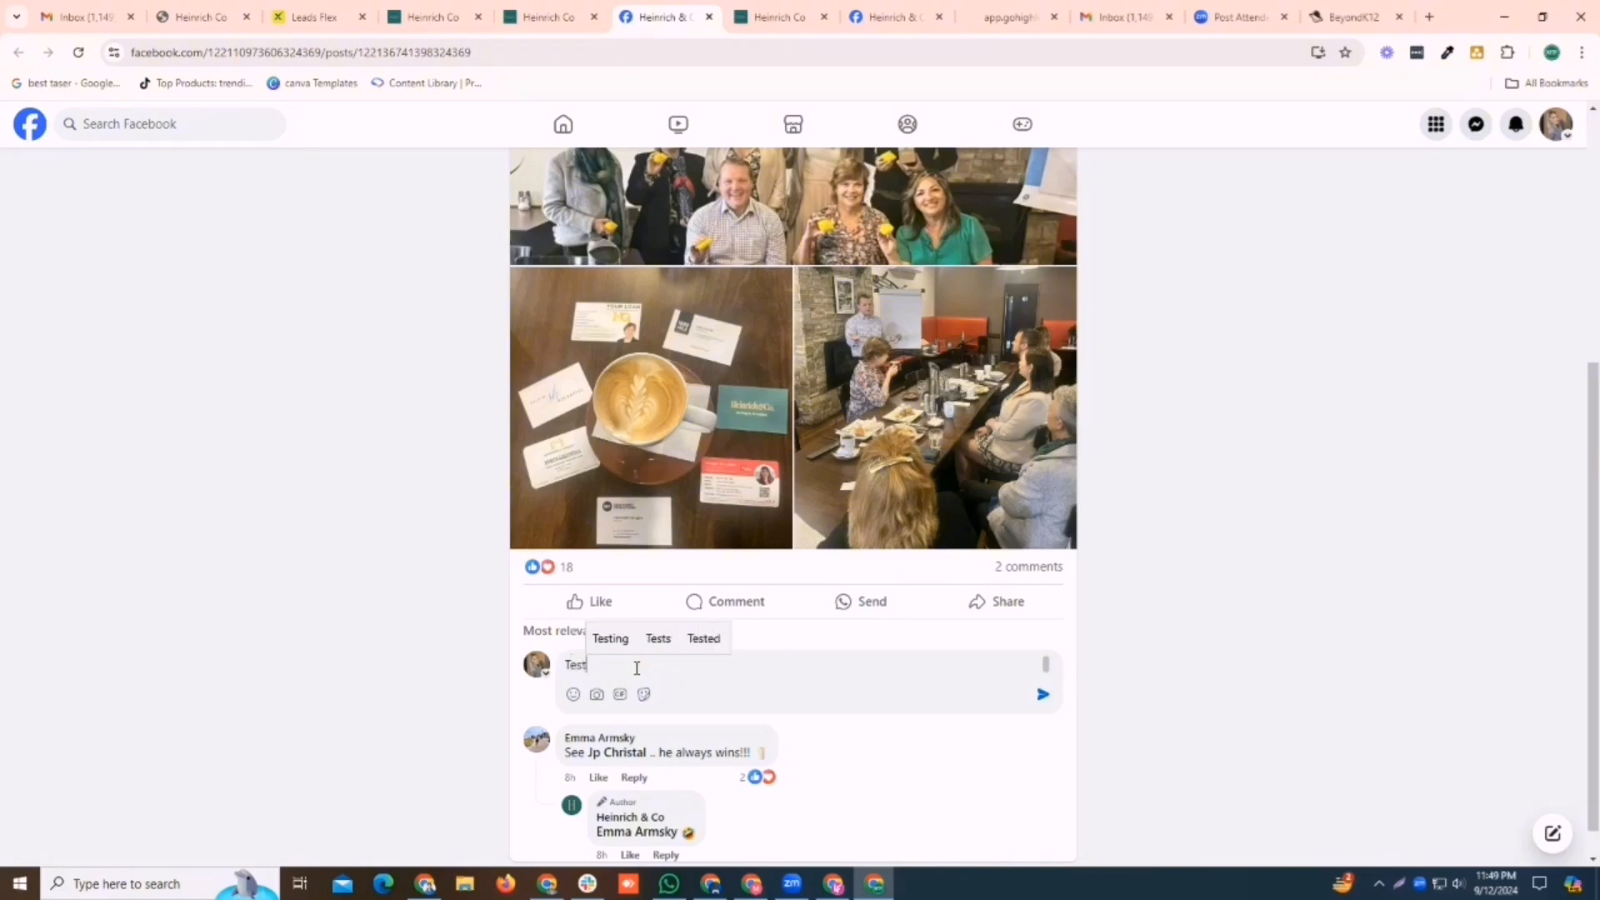
key("BackSpace")
key("BackSpace")
key("BackSpace")
key("BackSpace")
type("how I")
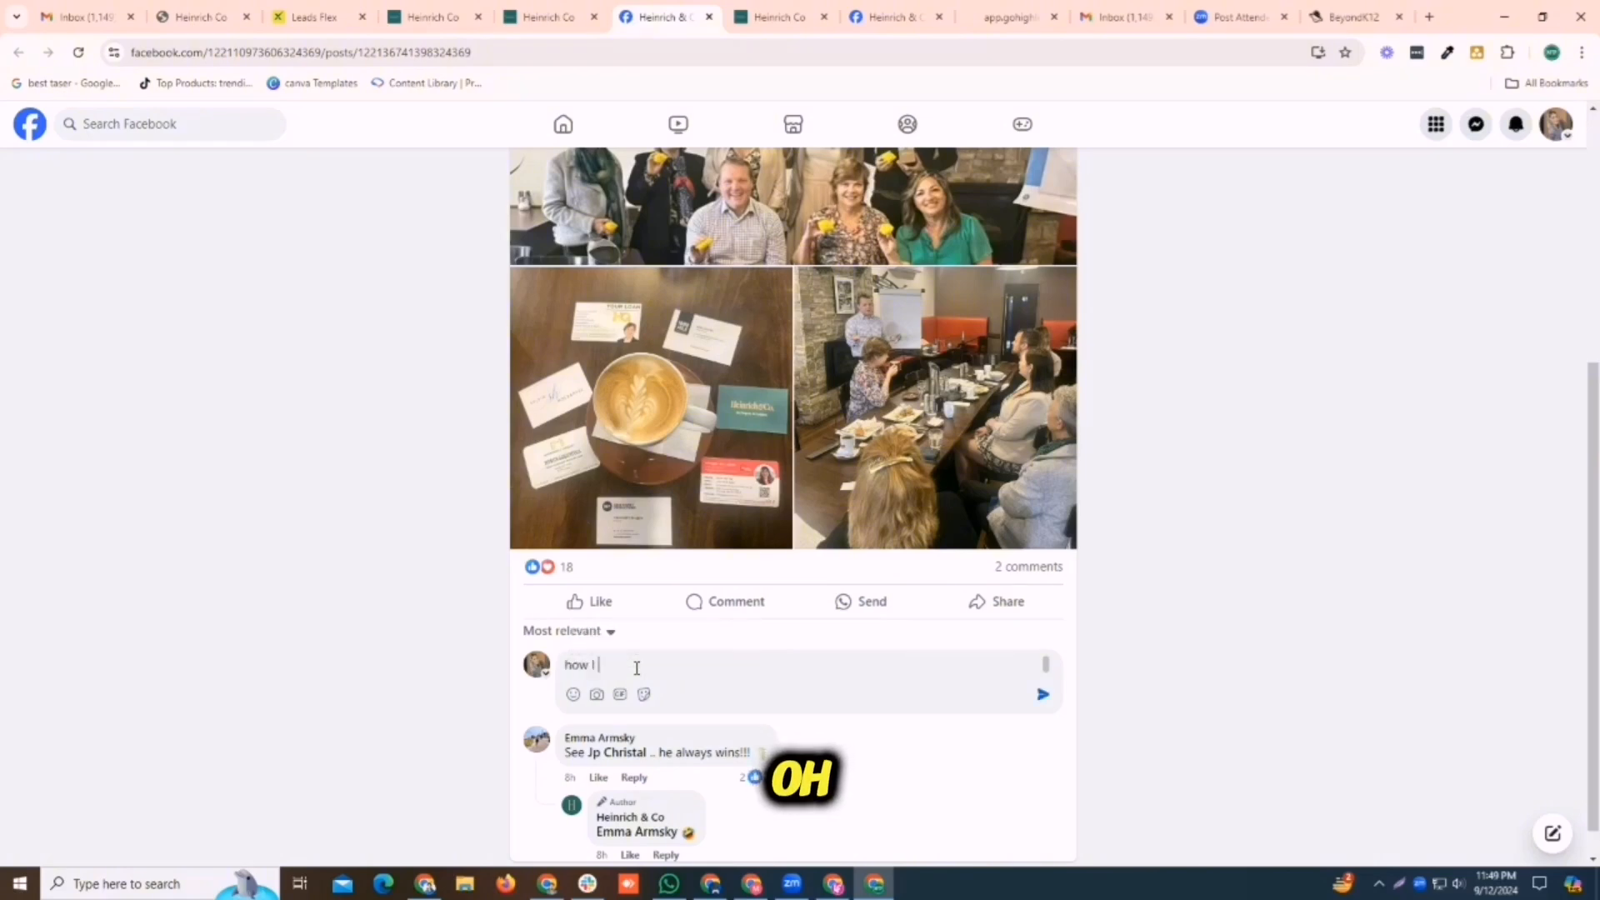
key("BackSpace")
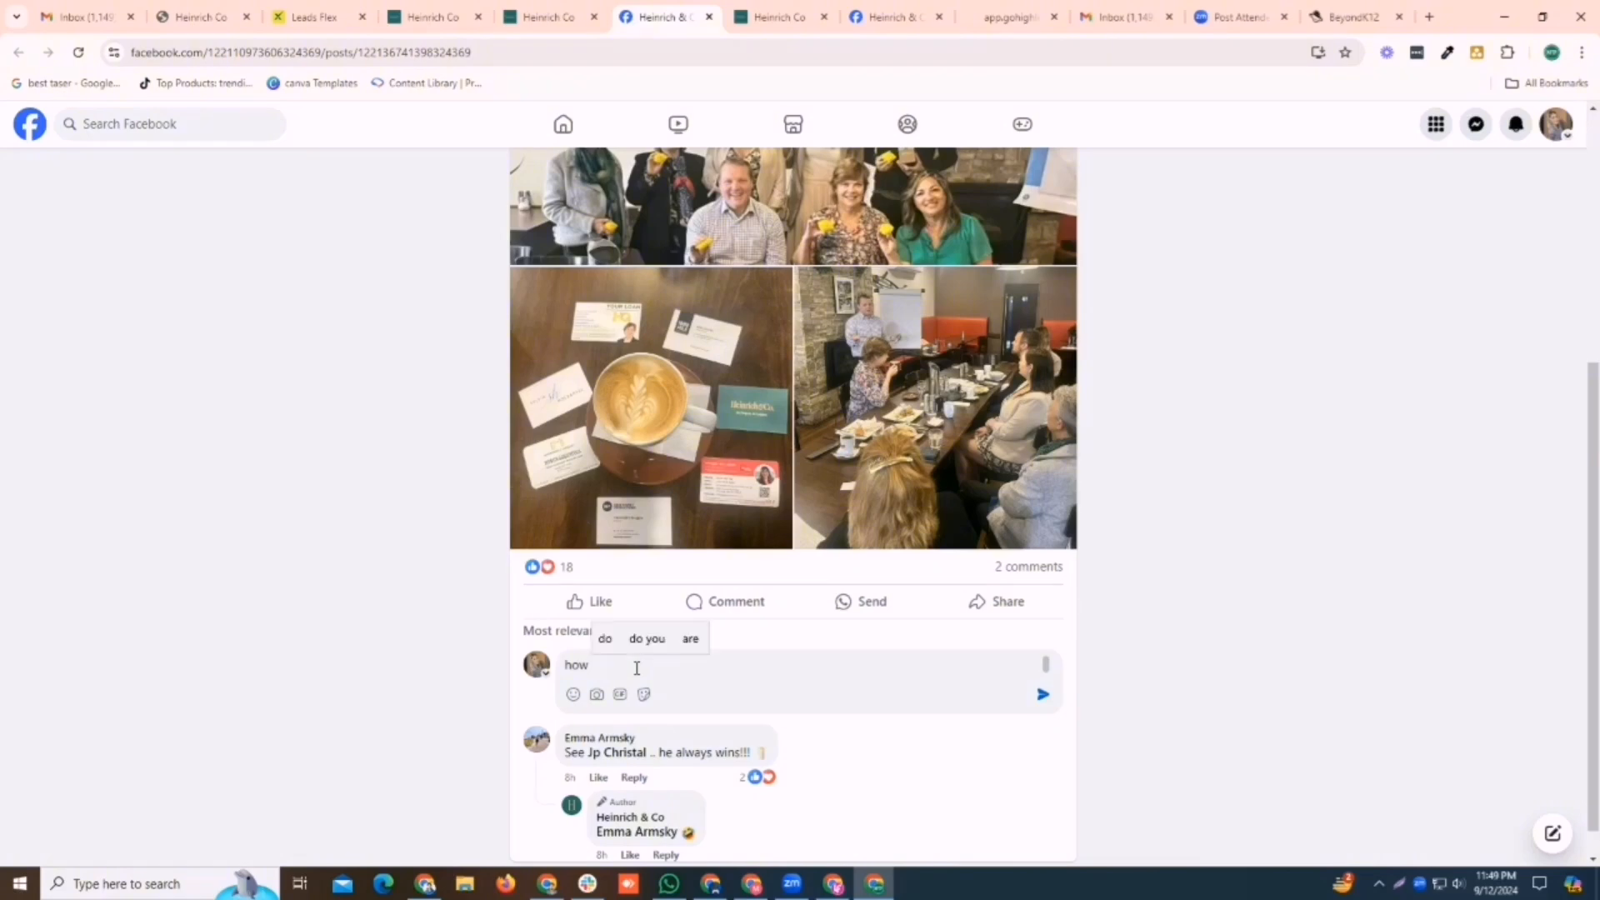
type("you can hel")
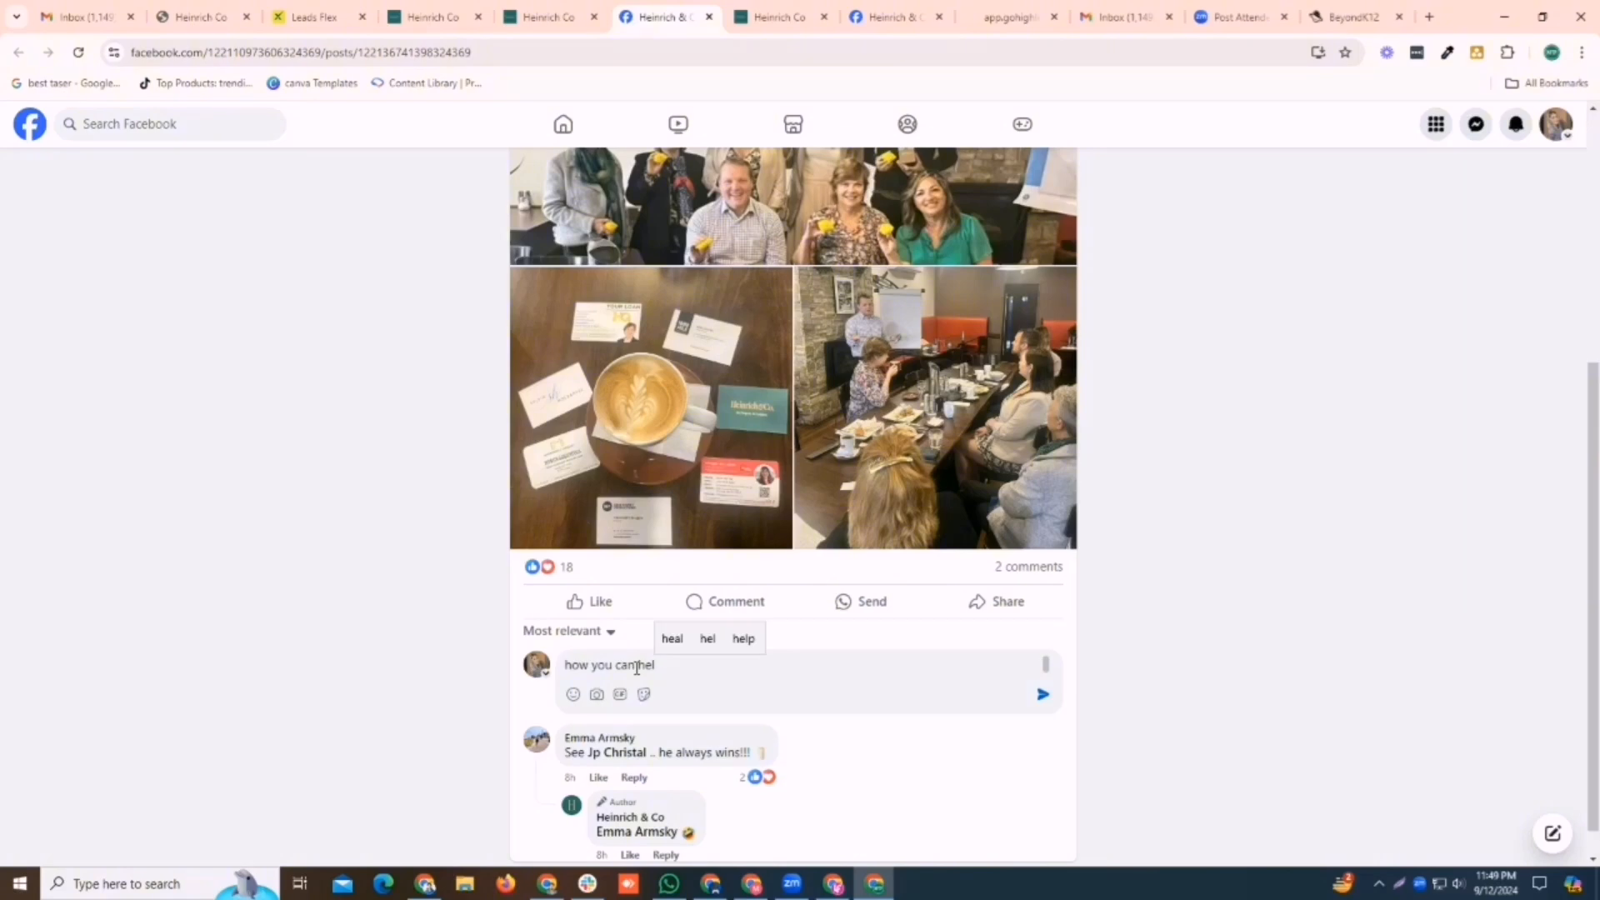
key("BackSpace")
key("BackSpace")
type("Help me")
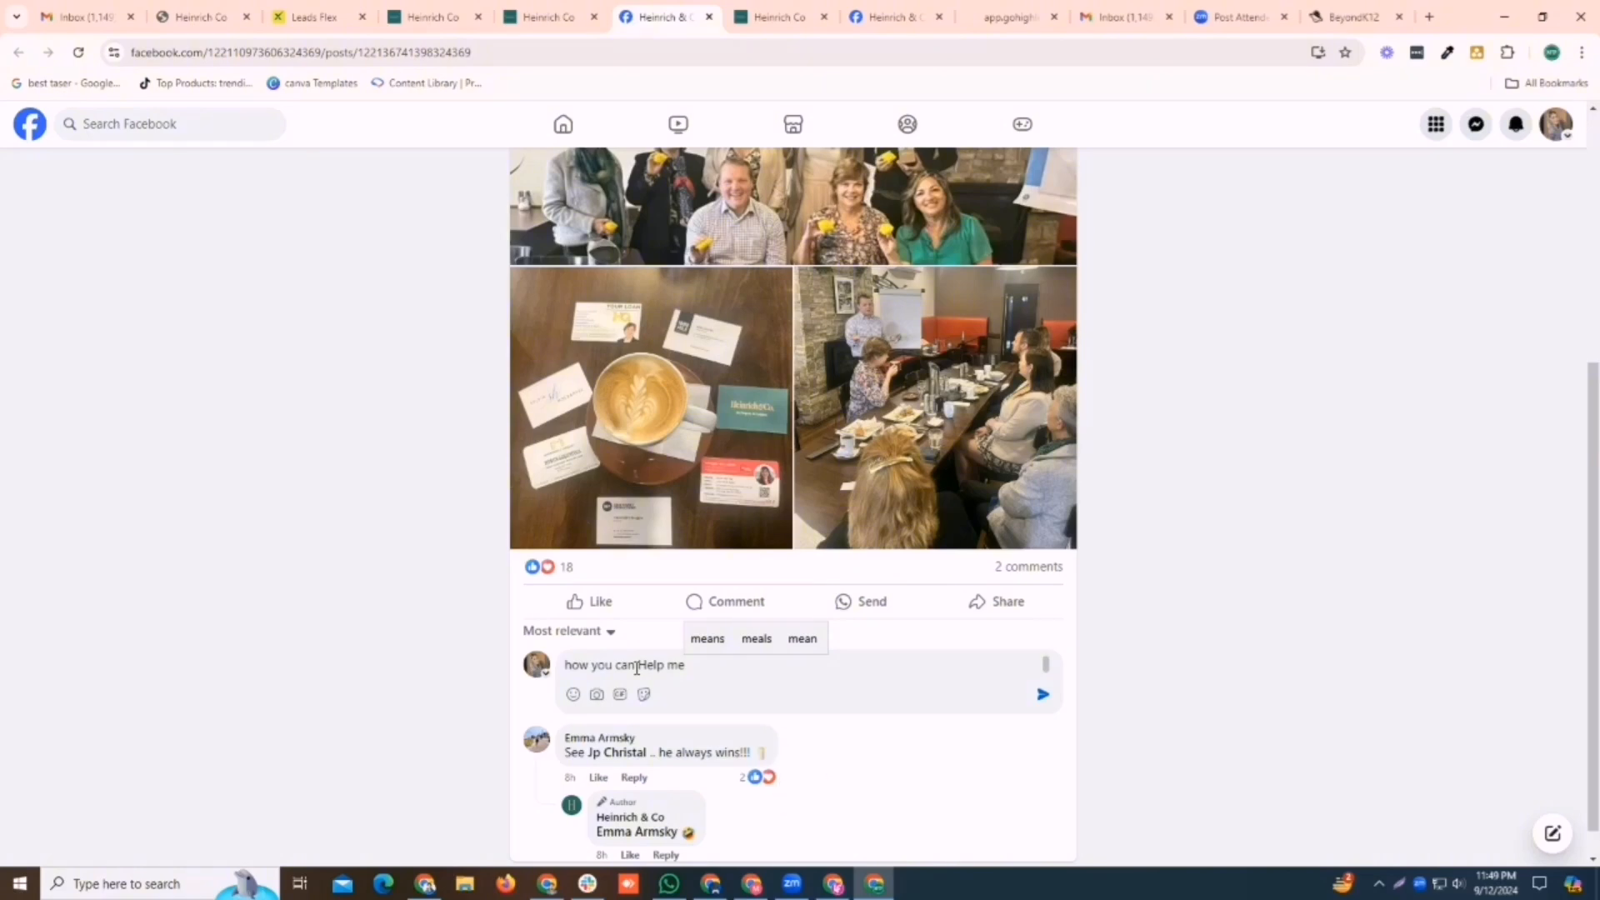
key("Return")
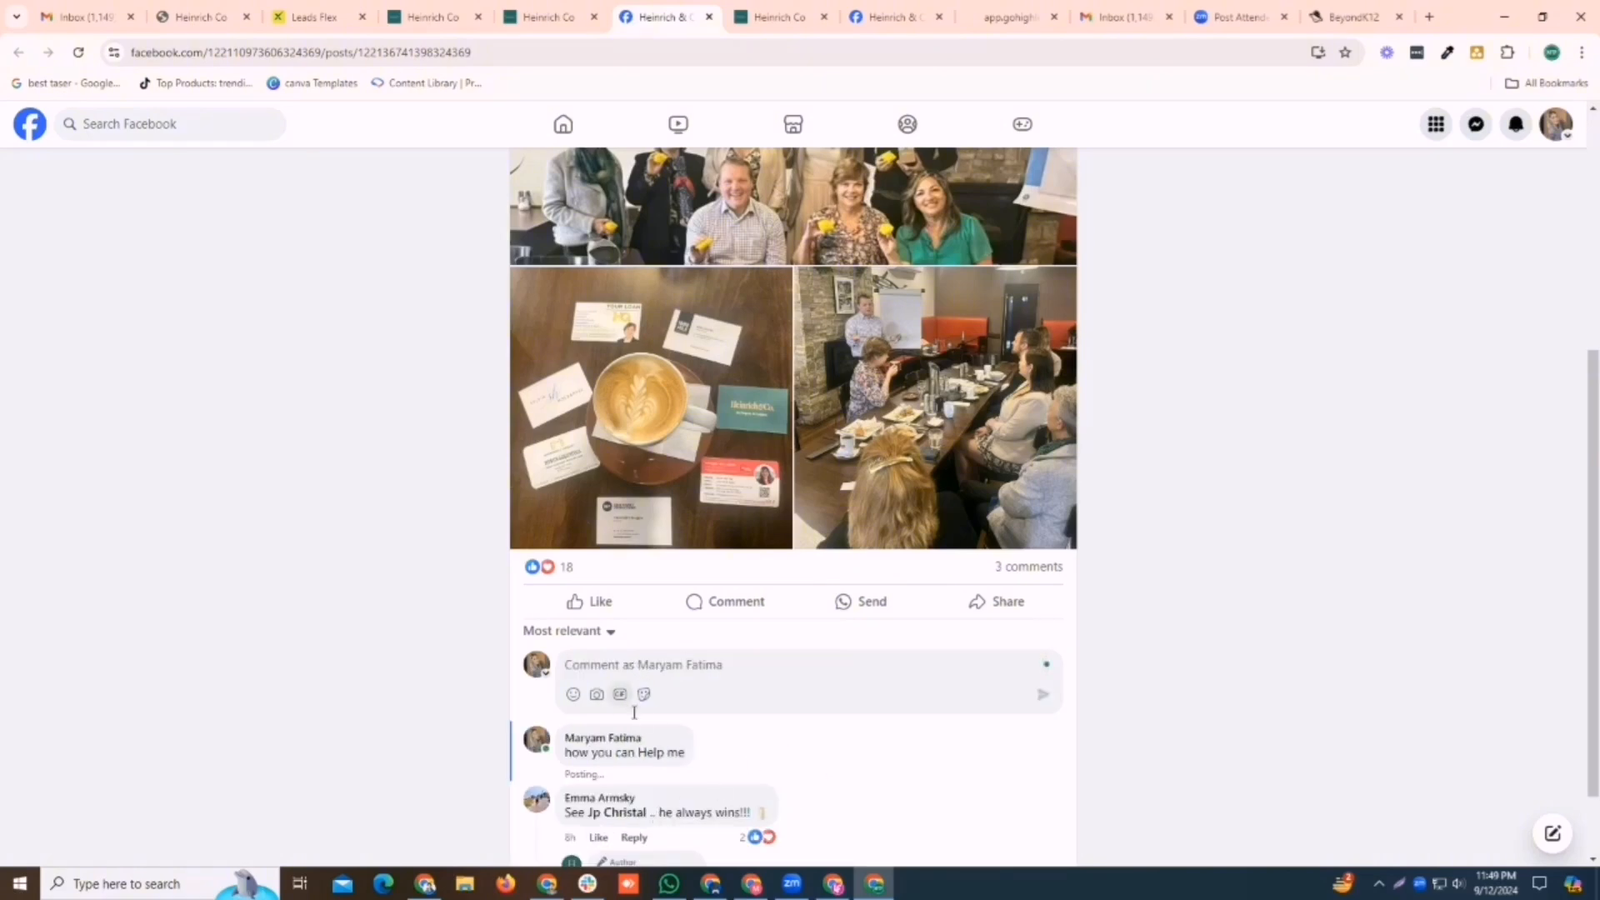
Reload the Facebook post and check the replies under the "how you can Help me" test comment
scroll(634, 713, "down", 1)
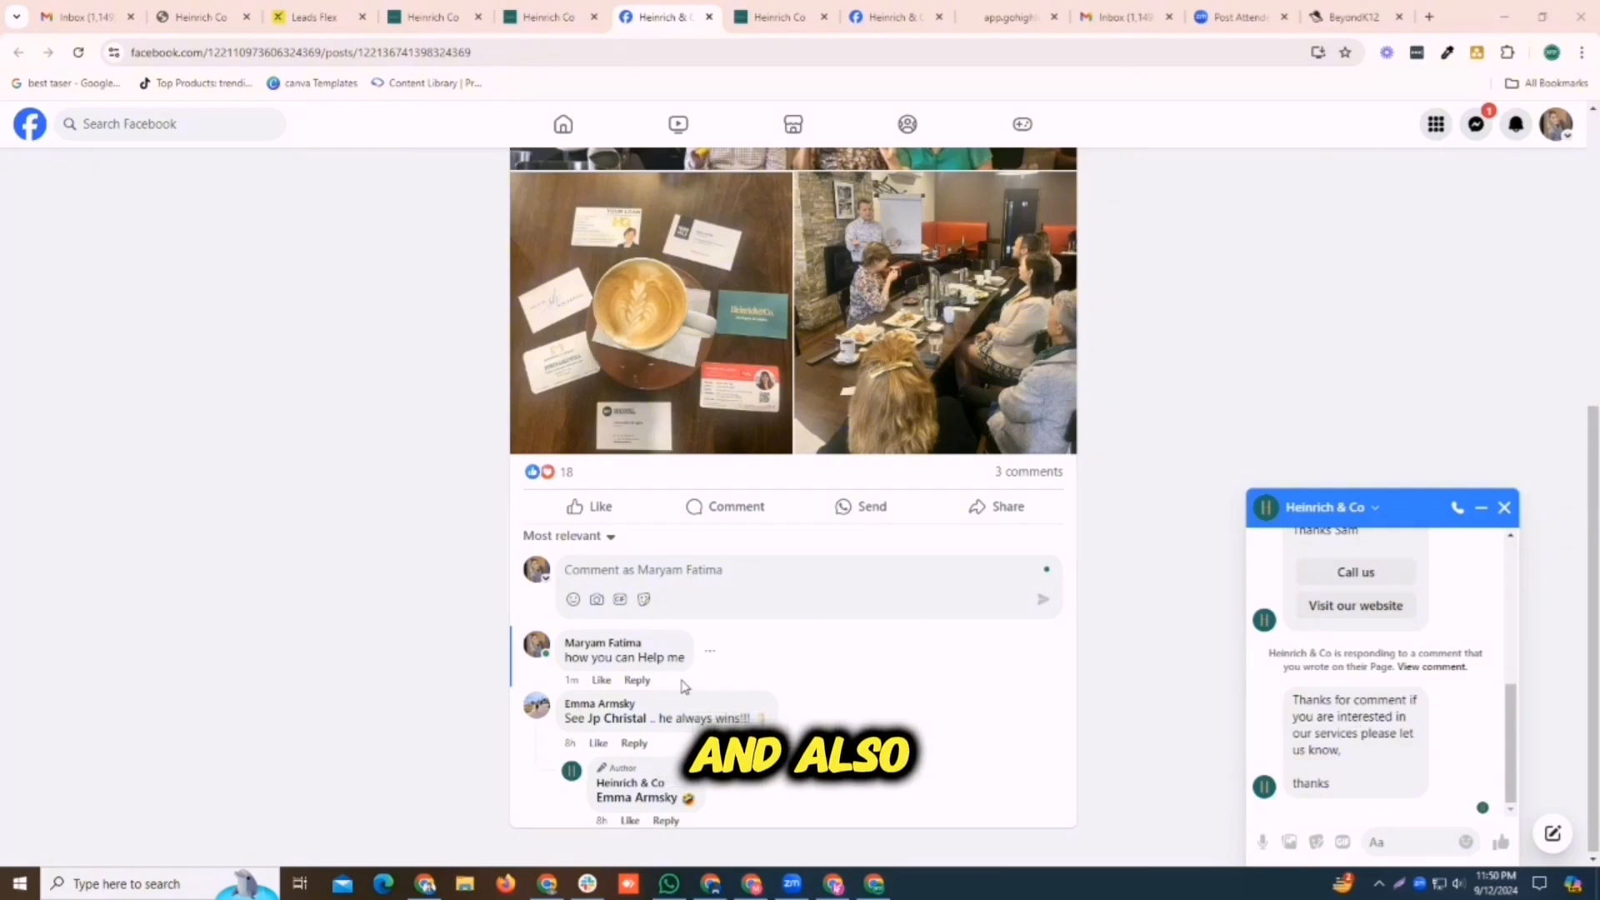
left_click(638, 680)
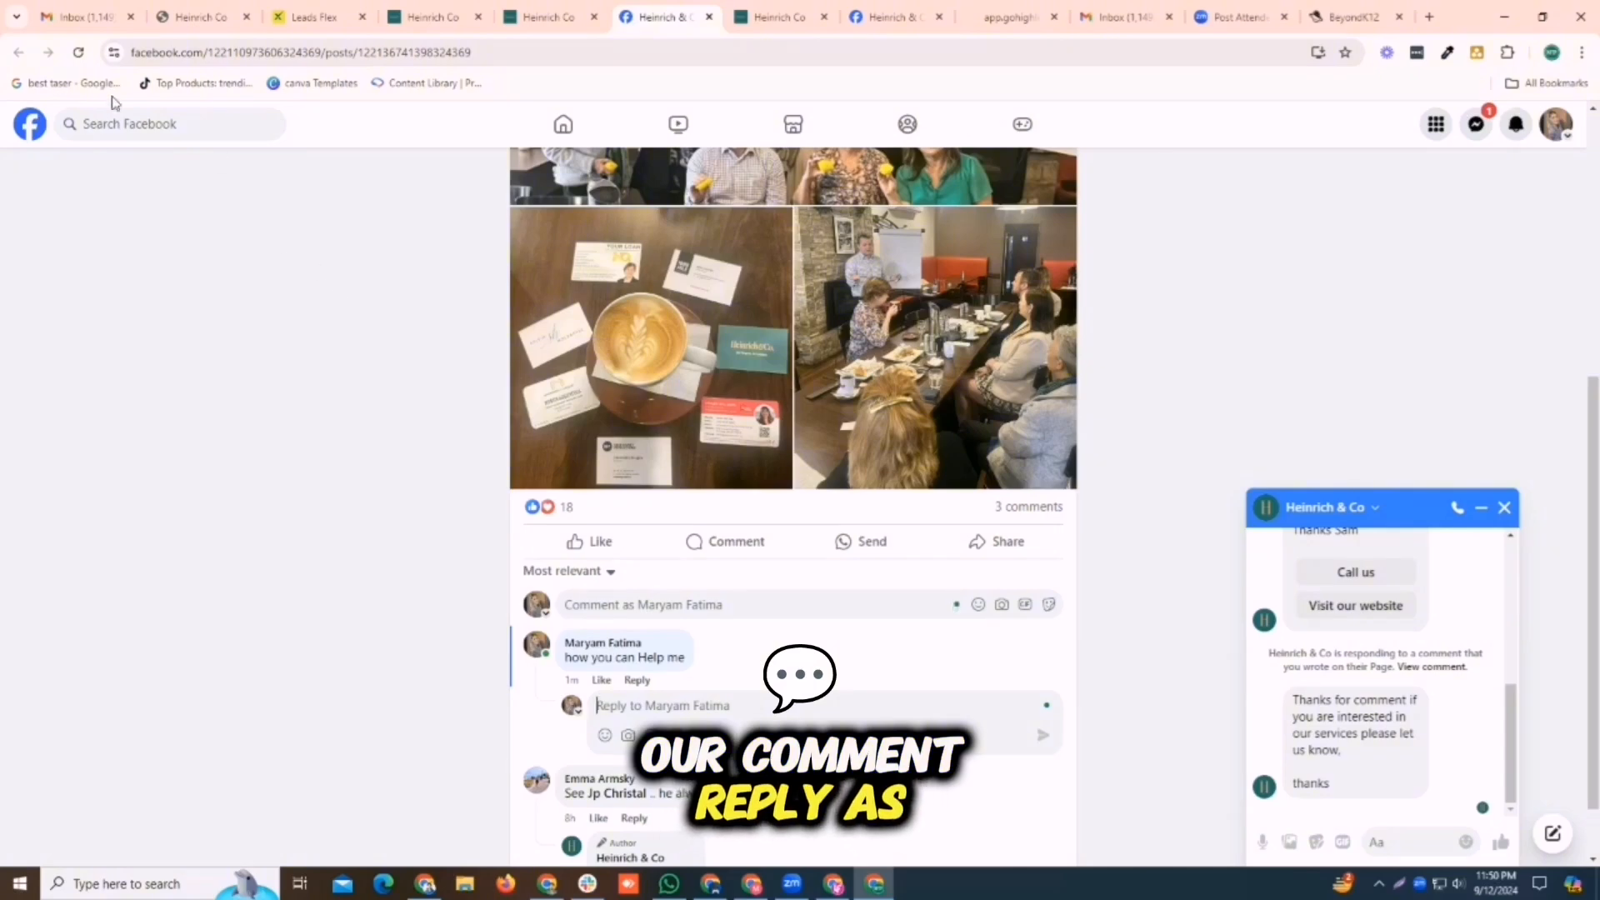
left_click(78, 58)
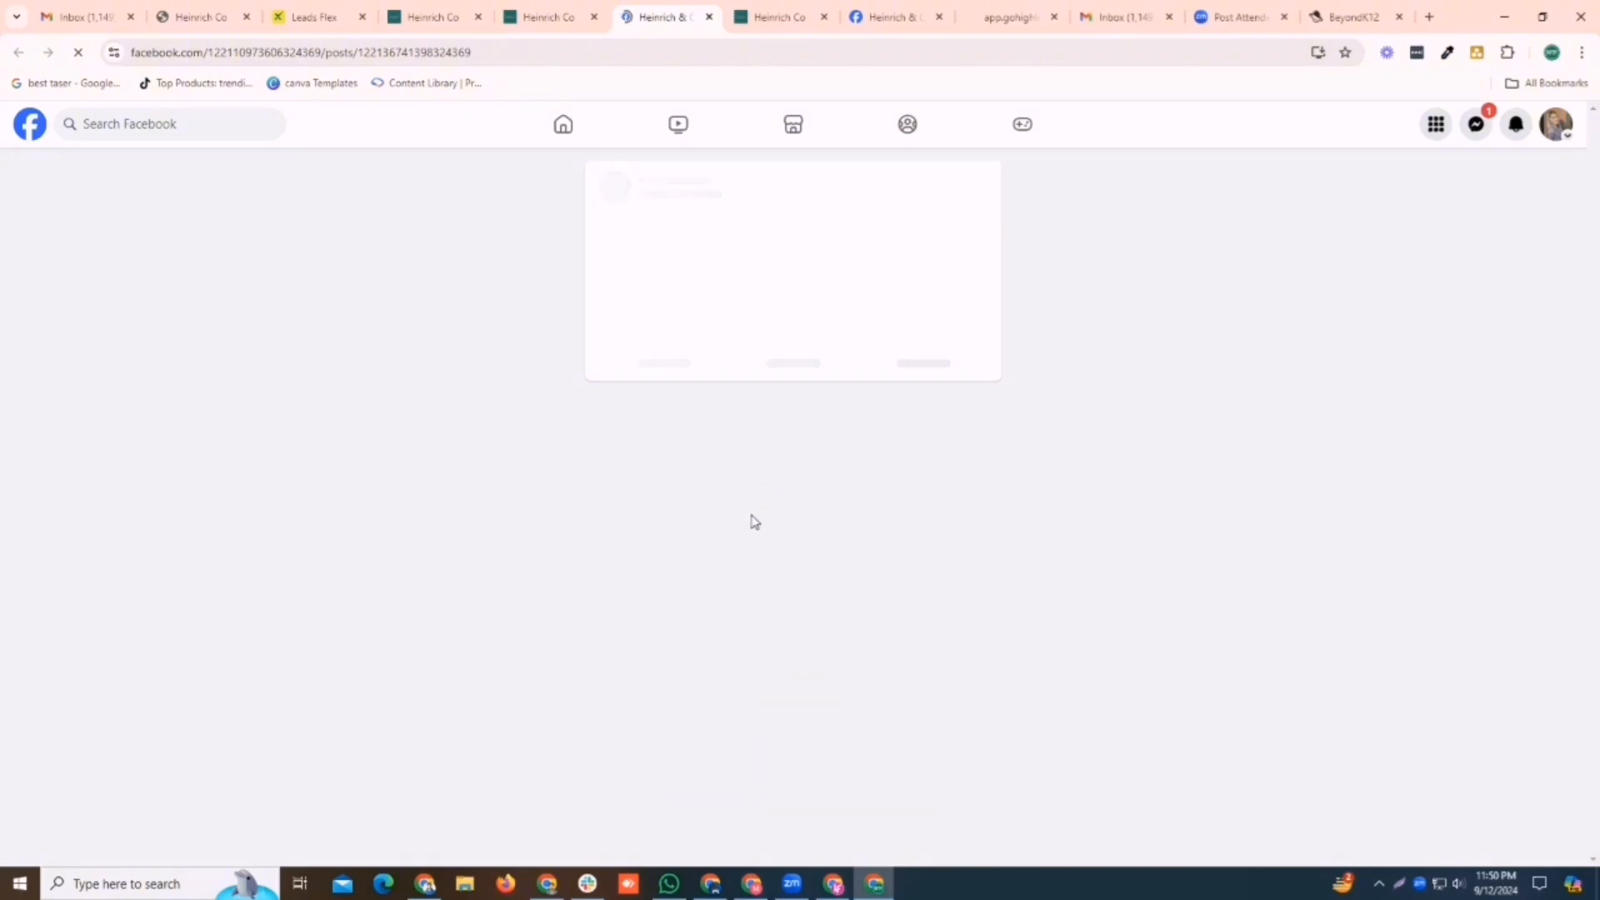
scroll(815, 530, "down", 5)
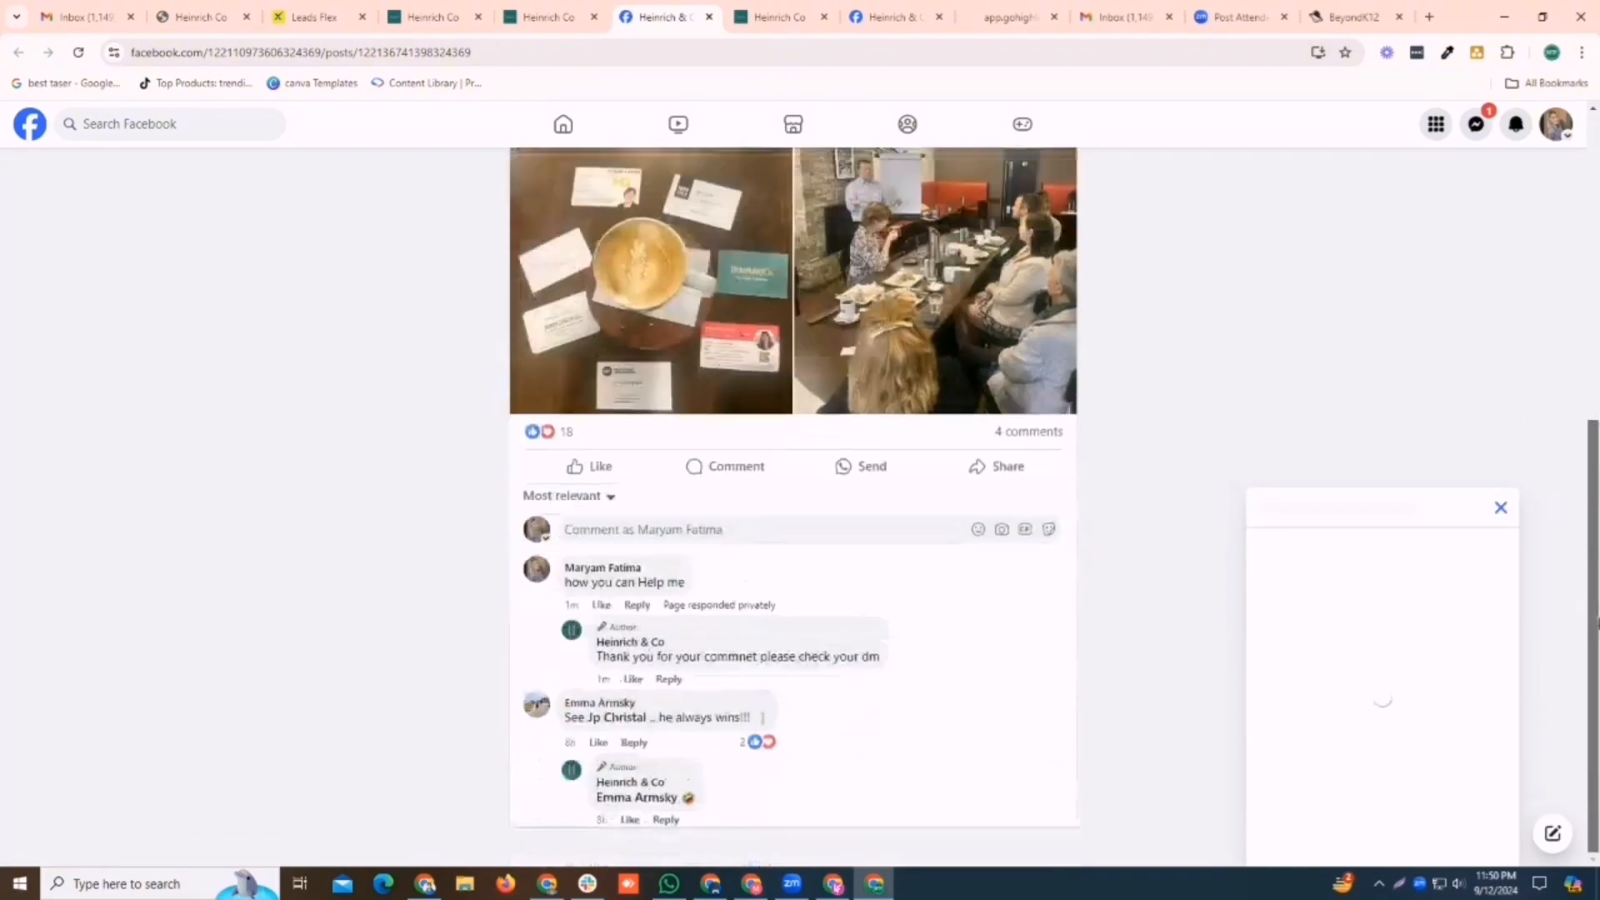